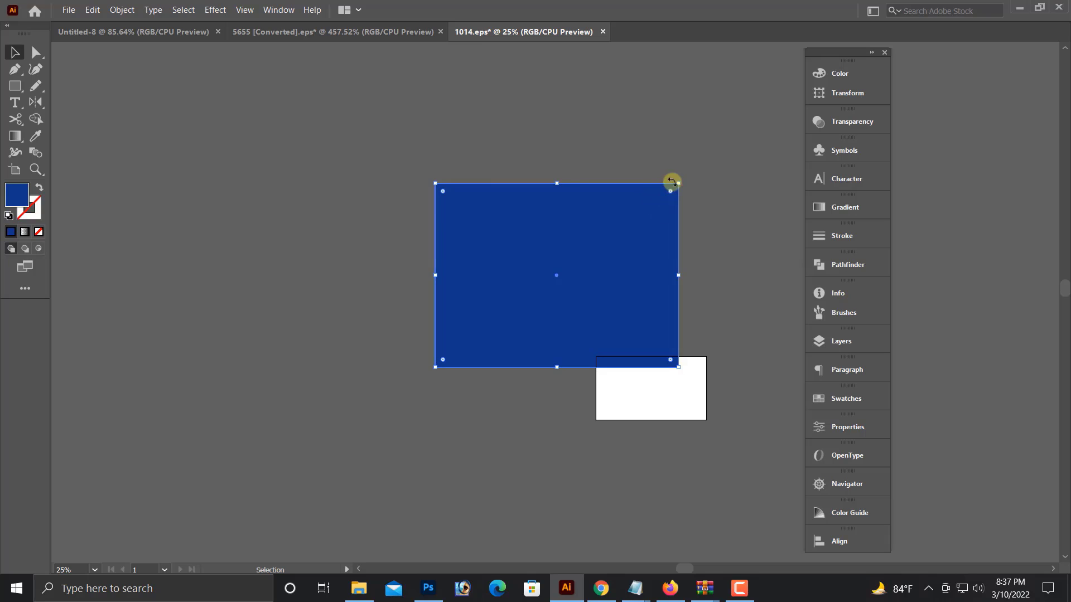
- Scale the blue rectangle down to about the artboard's size and position it to cover the artboard
left_click_drag(676, 186, 578, 264)
left_click_drag(545, 301, 634, 328)
key("ctrl+equal")
key("ctrl+equal")
key("ctrl+equal")
key("ctrl+equal")
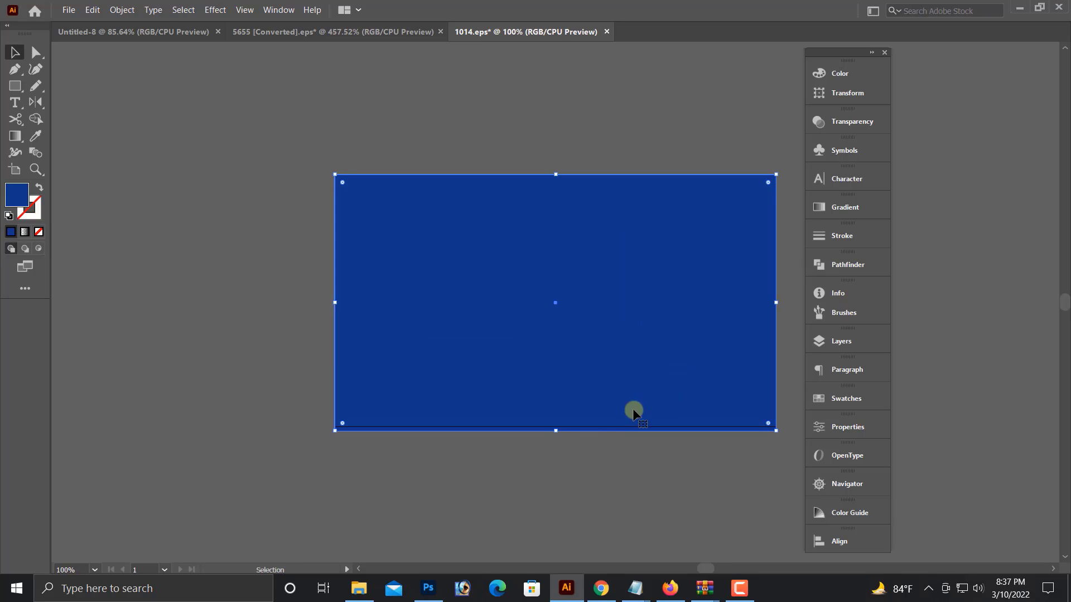
left_click_drag(643, 455, 538, 445)
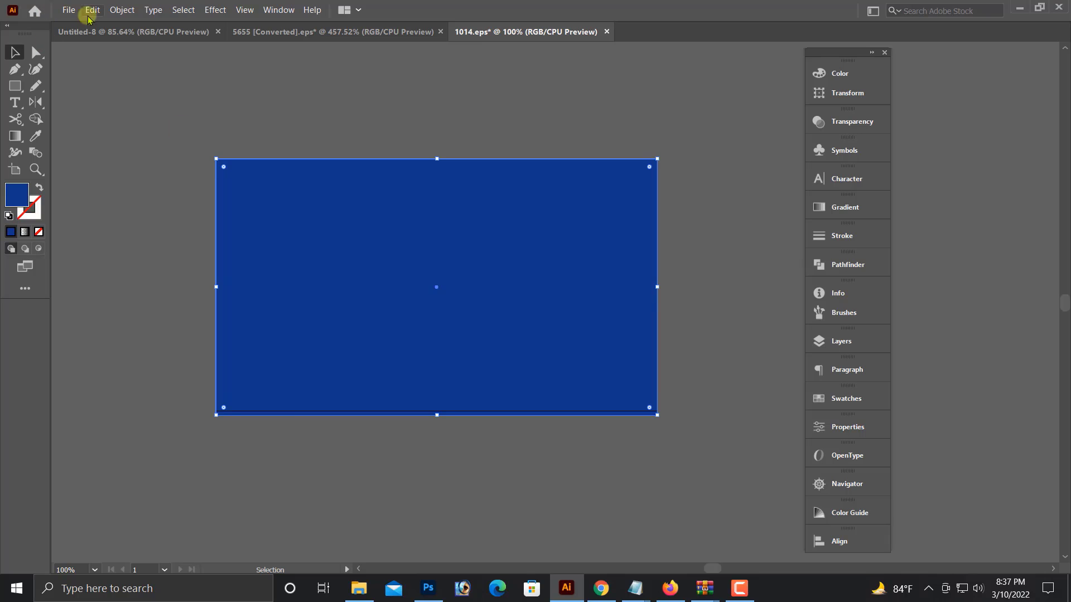
- Lock the blue background rectangle
left_click(122, 10)
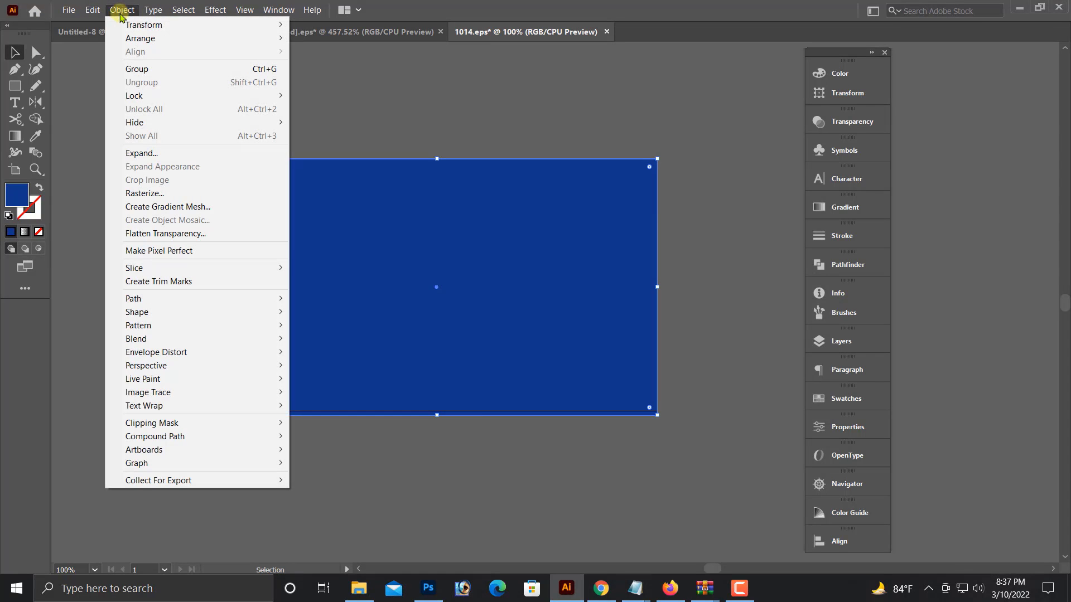
mouse_move(136, 95)
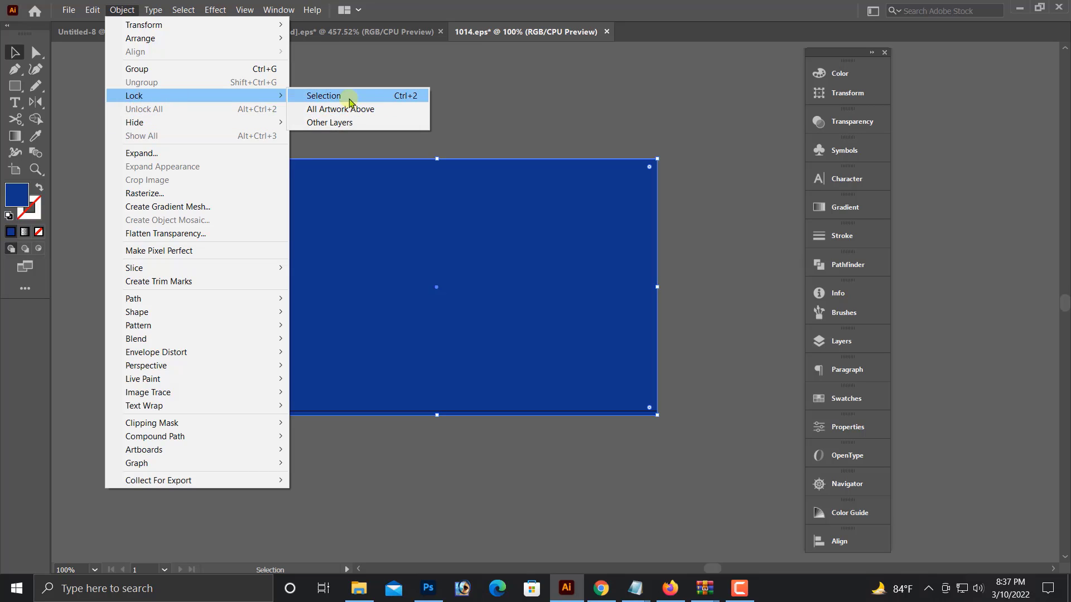
left_click(393, 100)
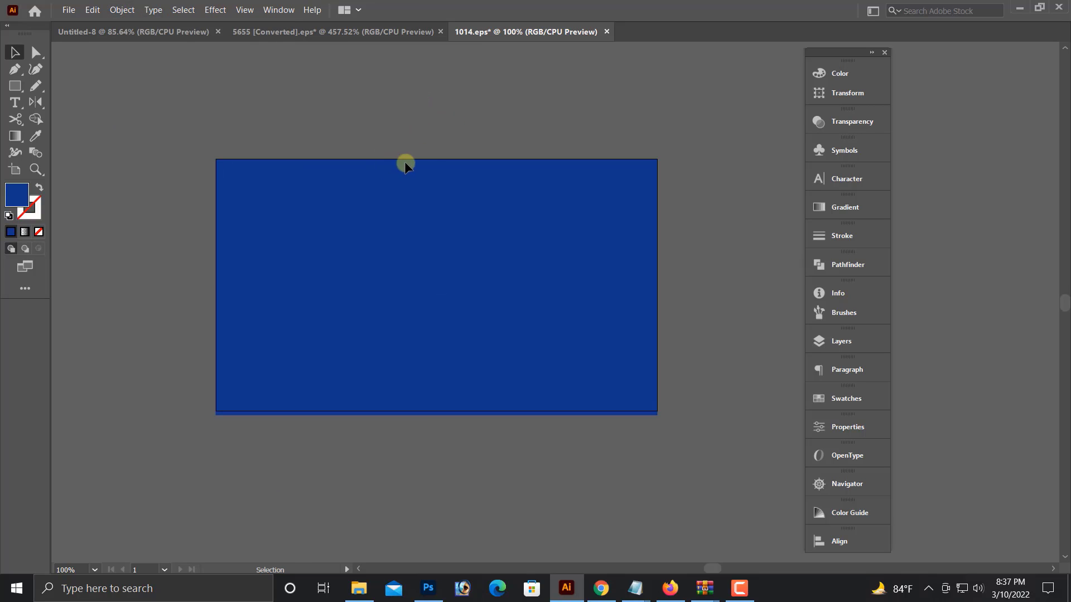
key("ctrl+shift+h")
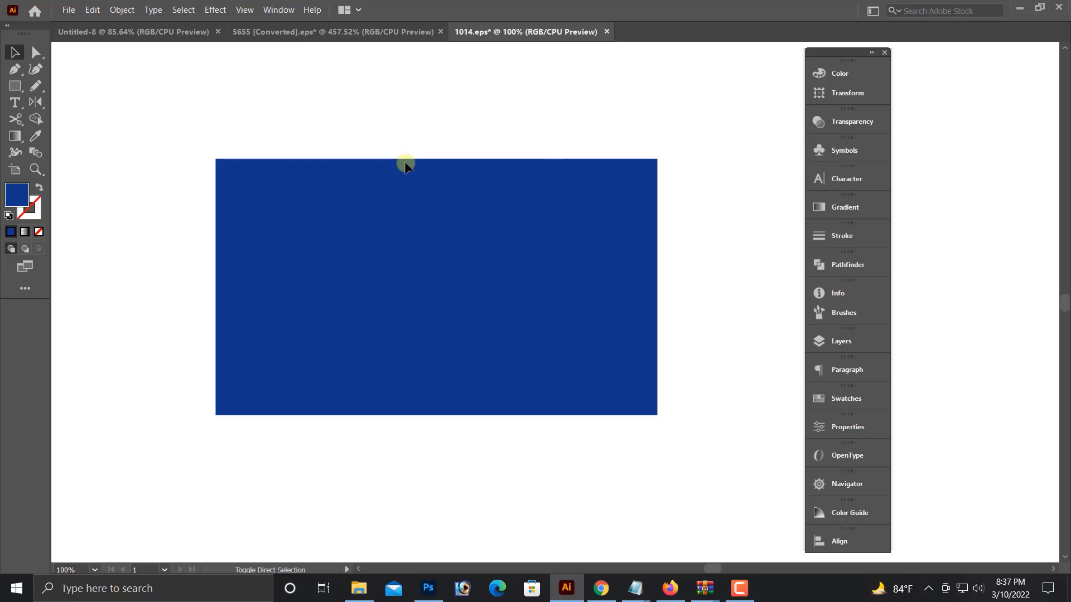
key("ctrl+shift+h")
- Draw a tall, narrow blue rectangle across the middle of the artboard, extending past its upper and lower edges
scroll(400, 173, "up", 3)
left_click(15, 86)
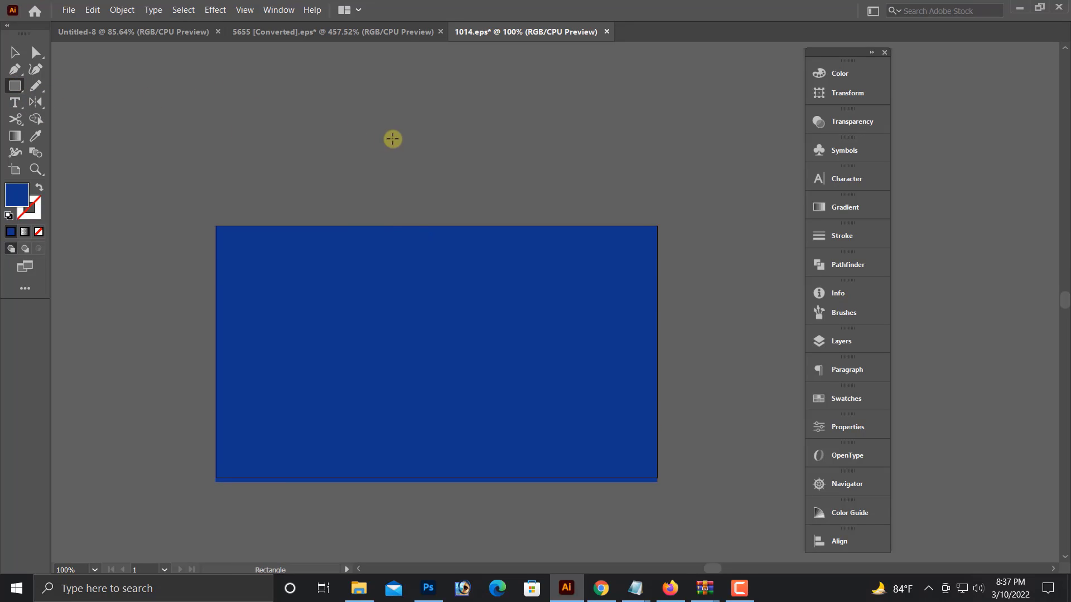
left_click_drag(447, 119, 475, 229)
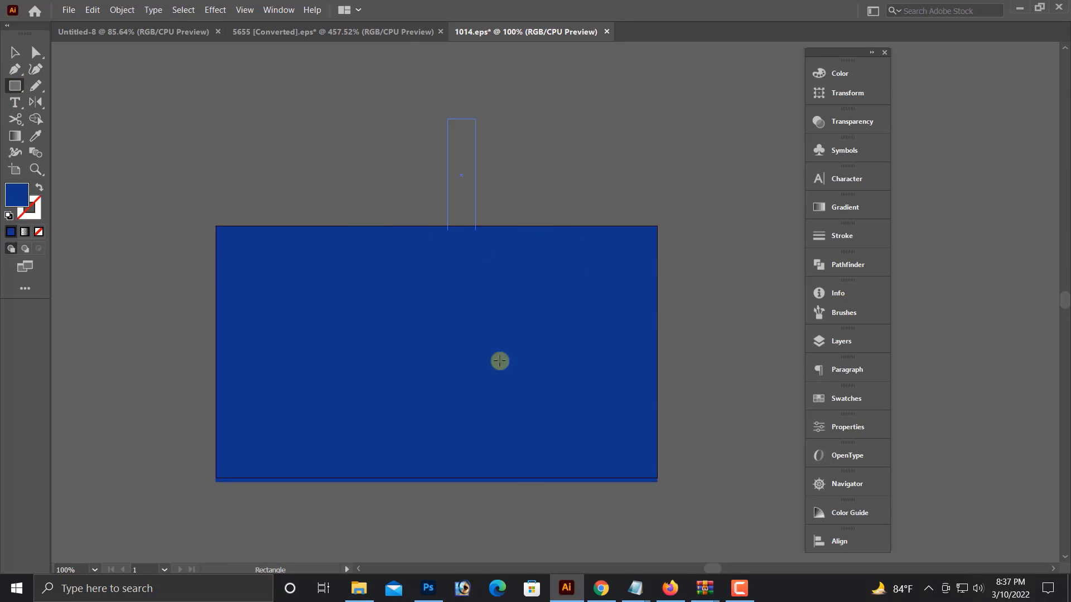
left_click_drag(500, 361, 484, 509)
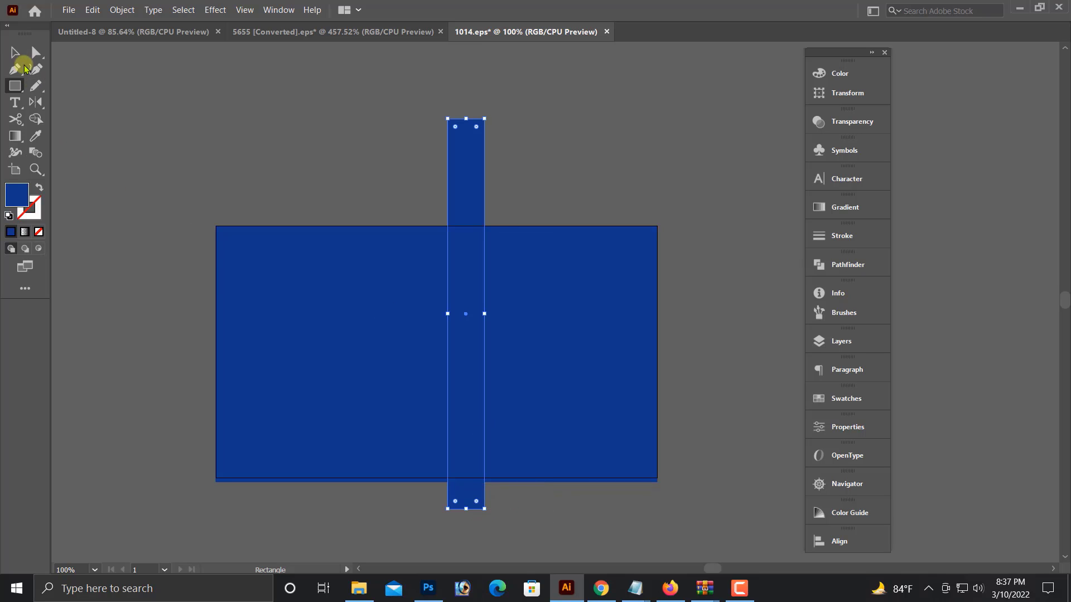
left_click(15, 53)
- Move the narrow strip off the artboard to its left, widen it slightly and place a copy beside it
scroll(478, 242, "up", 3)
key("ctrl+minus")
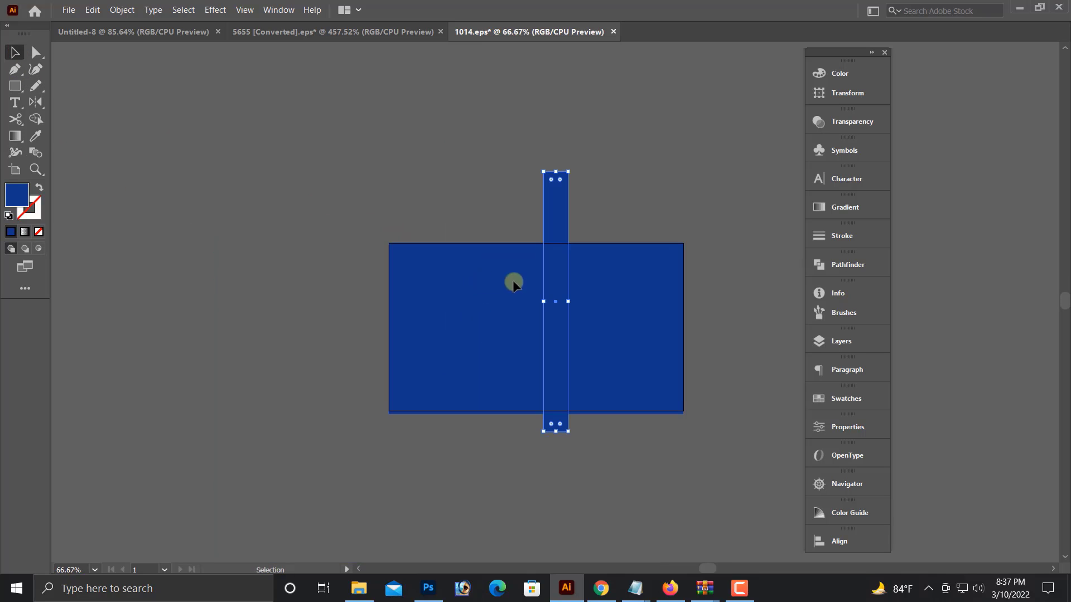
scroll(513, 285, "up", 1)
left_click_drag(555, 251, 271, 202)
left_click(321, 240)
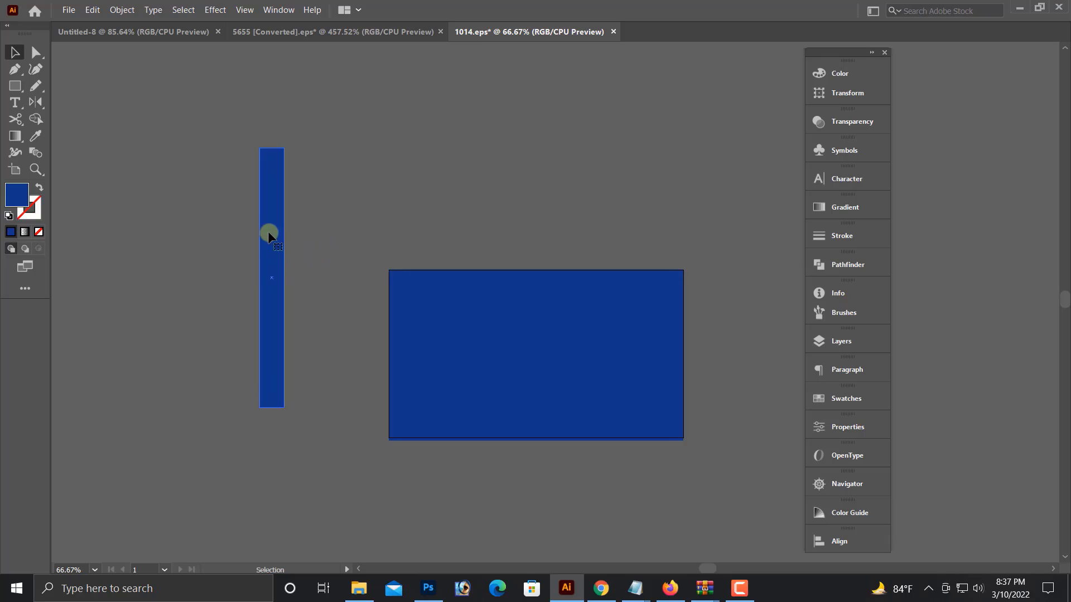
left_click(270, 240)
left_click_drag(286, 277, 335, 275)
left_click(266, 235)
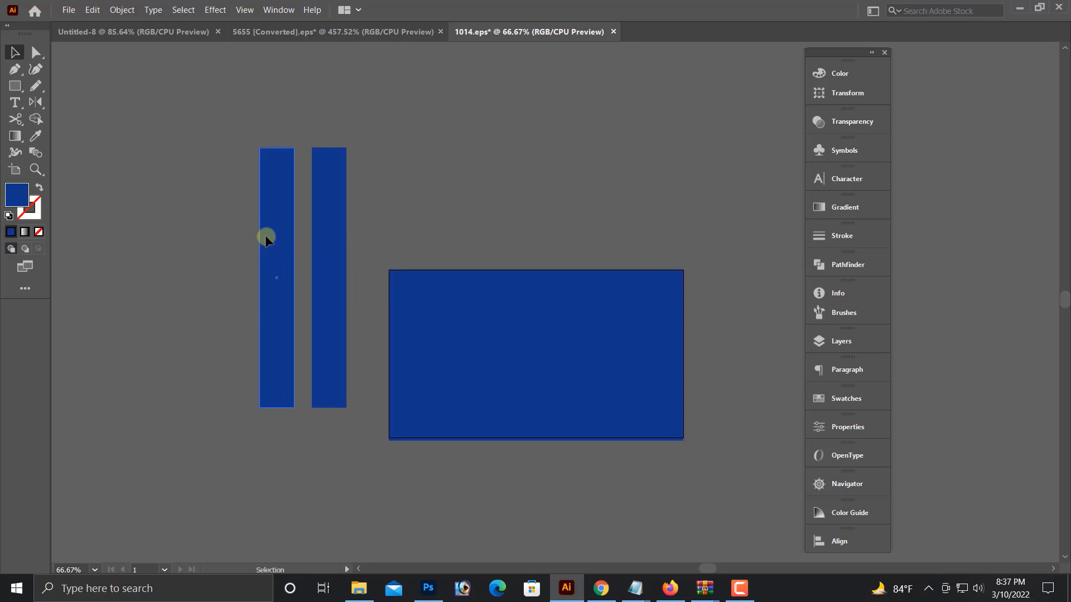
- Fill the outer strip with the black-to-transparent linear gradient at a 90° angle and place a copy of it farther from the artboard
left_click(842, 208)
left_click(749, 308)
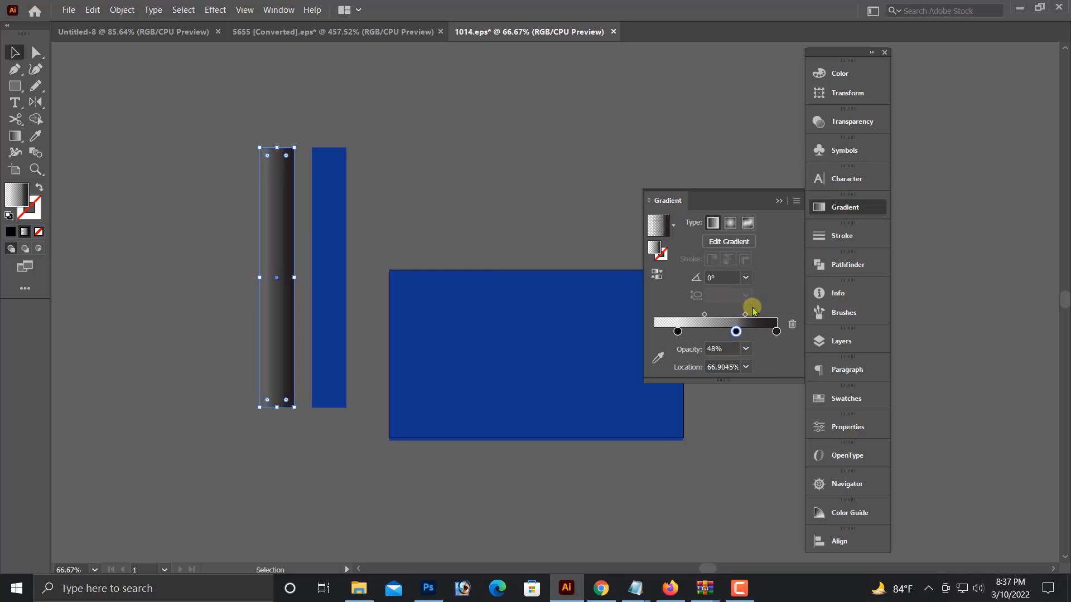
left_click(727, 277)
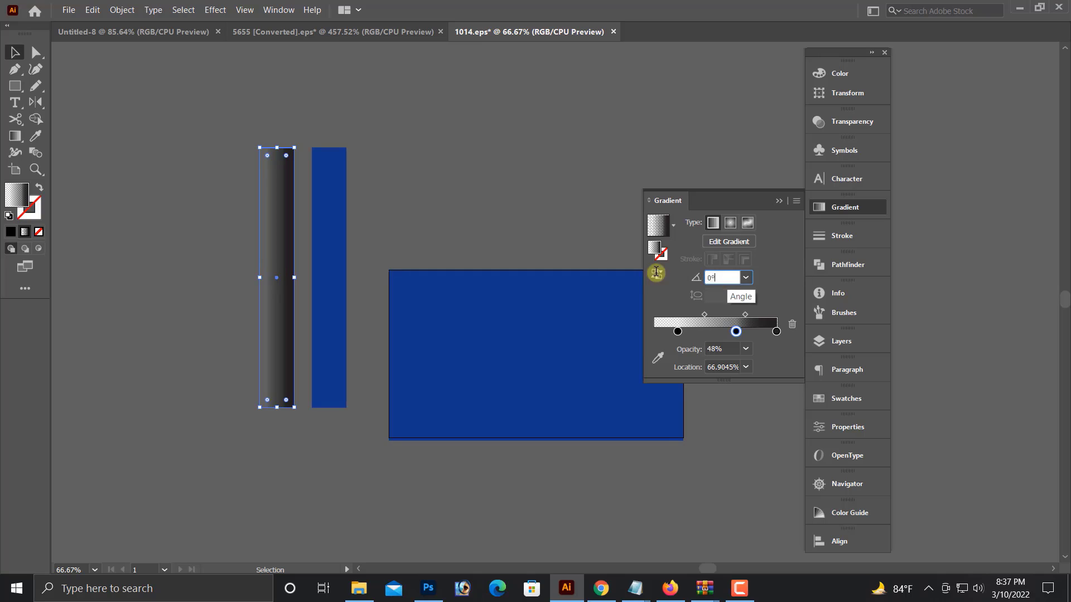
type("9")
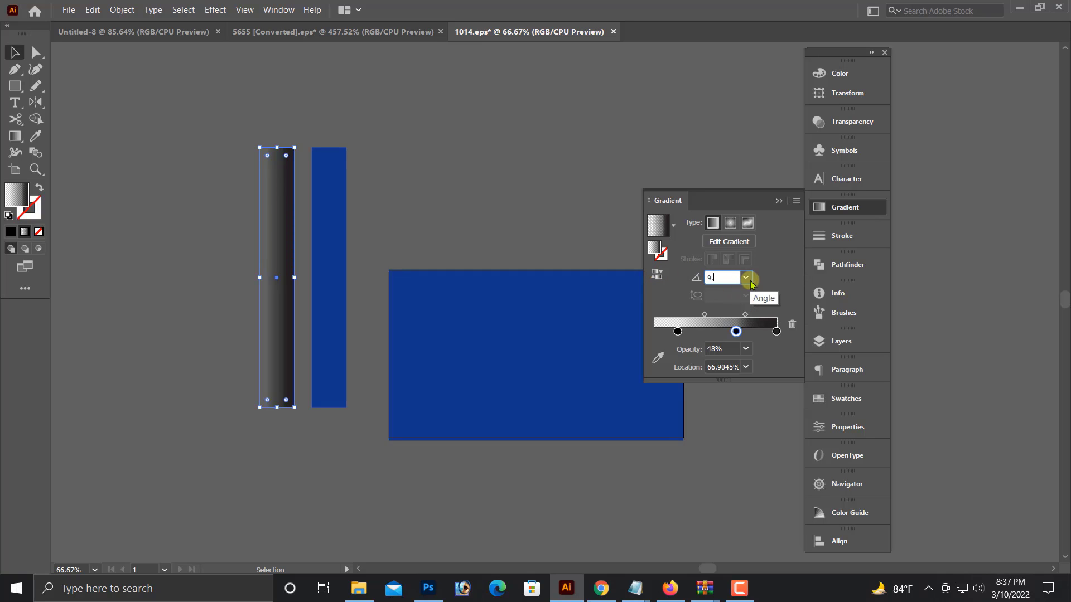
type("0")
key("Return")
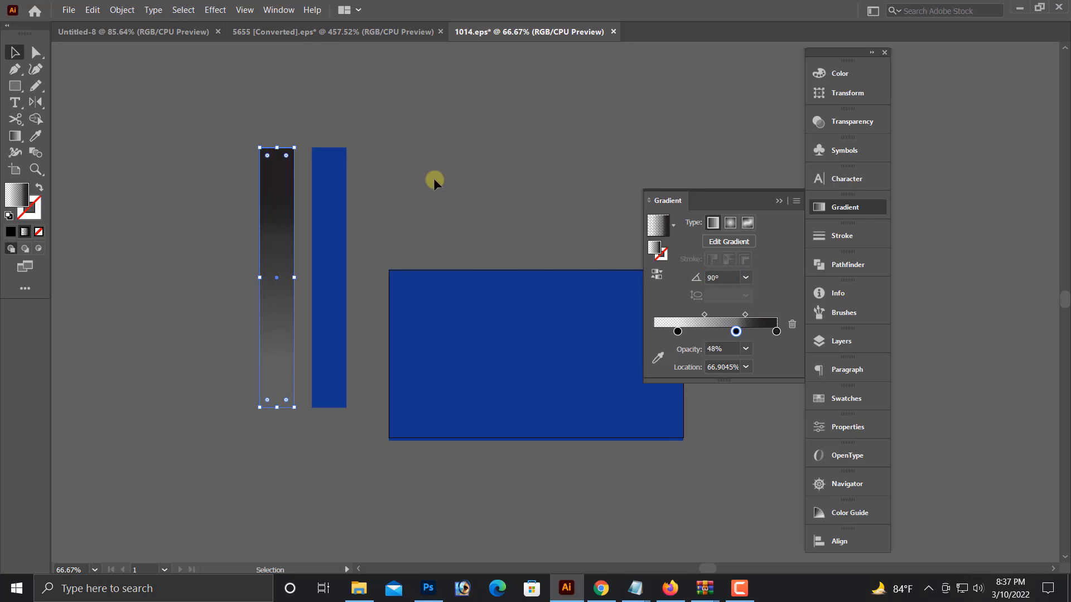
left_click(437, 195)
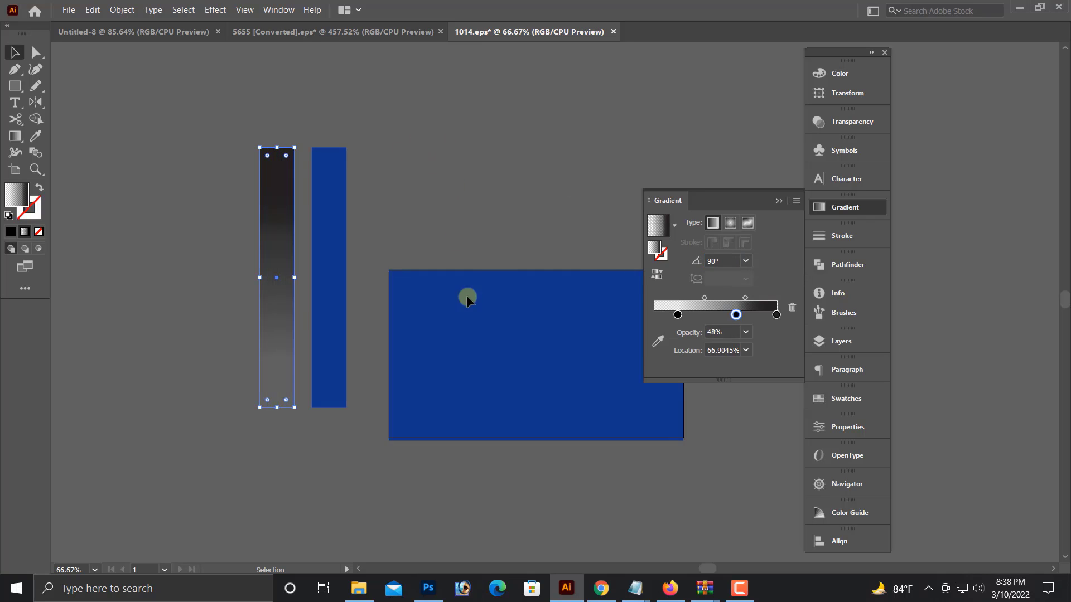
left_click(283, 240)
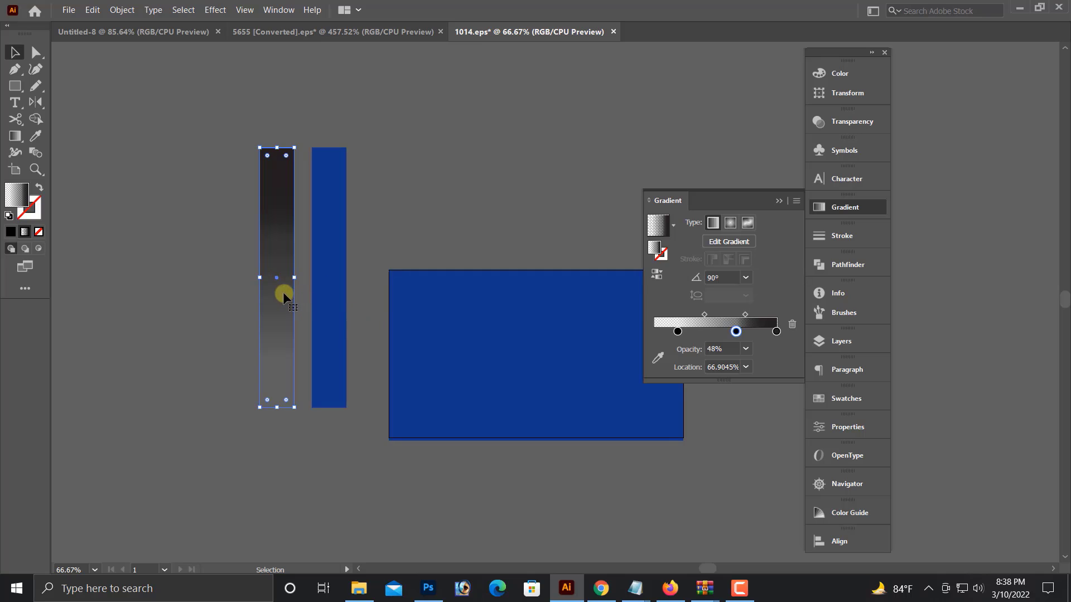
left_click_drag(283, 292, 146, 295)
- Change the end and middle gradient stops of the gradient strip next to the blue one to white (FFFFFF)
left_click(269, 326)
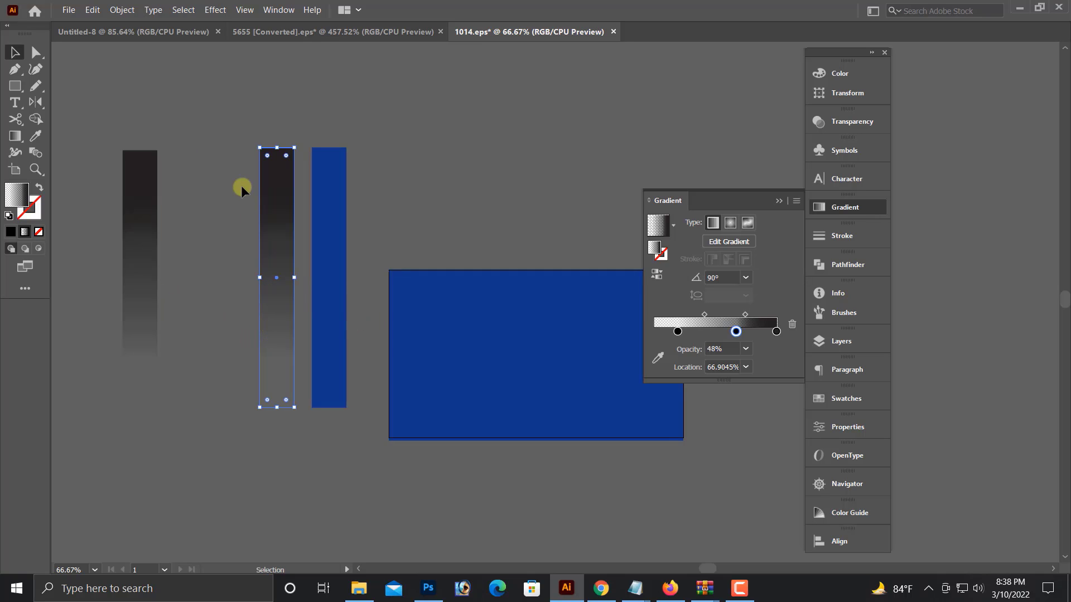
left_click(776, 331)
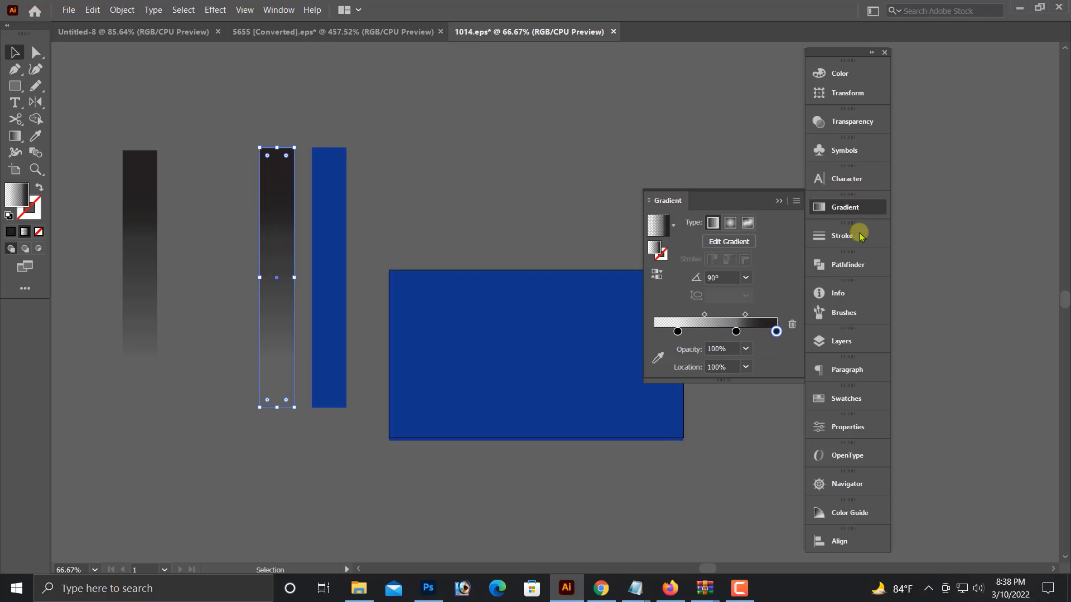
left_click(831, 73)
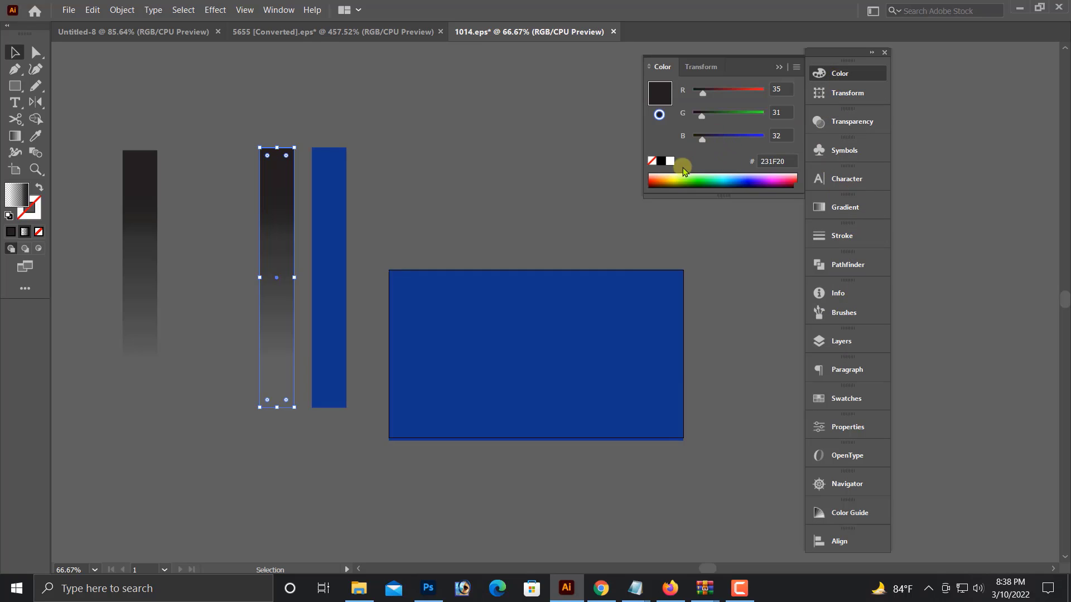
left_click(670, 161)
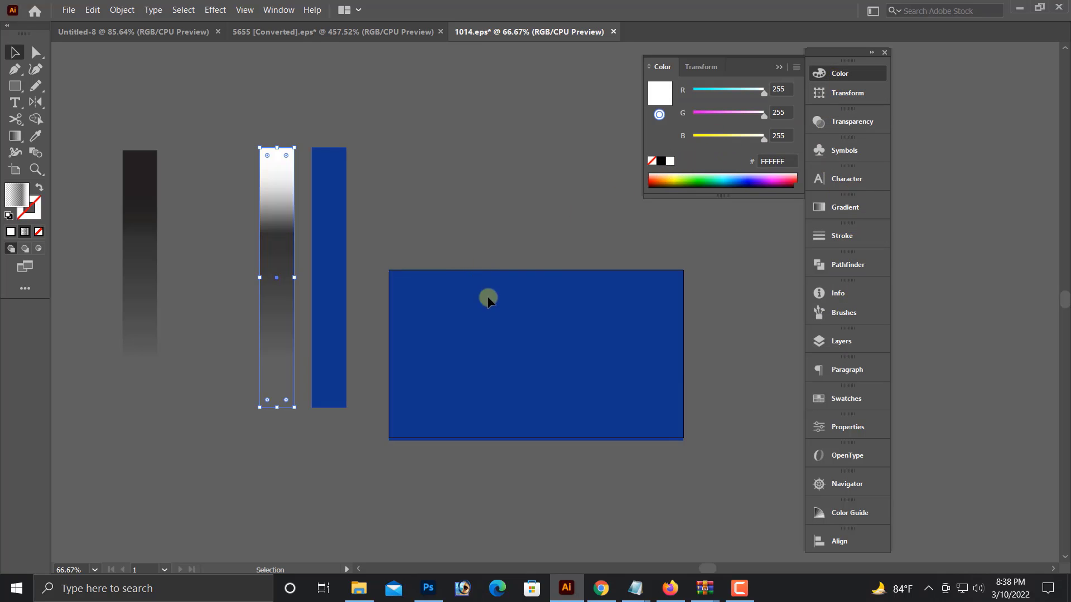
left_click(844, 207)
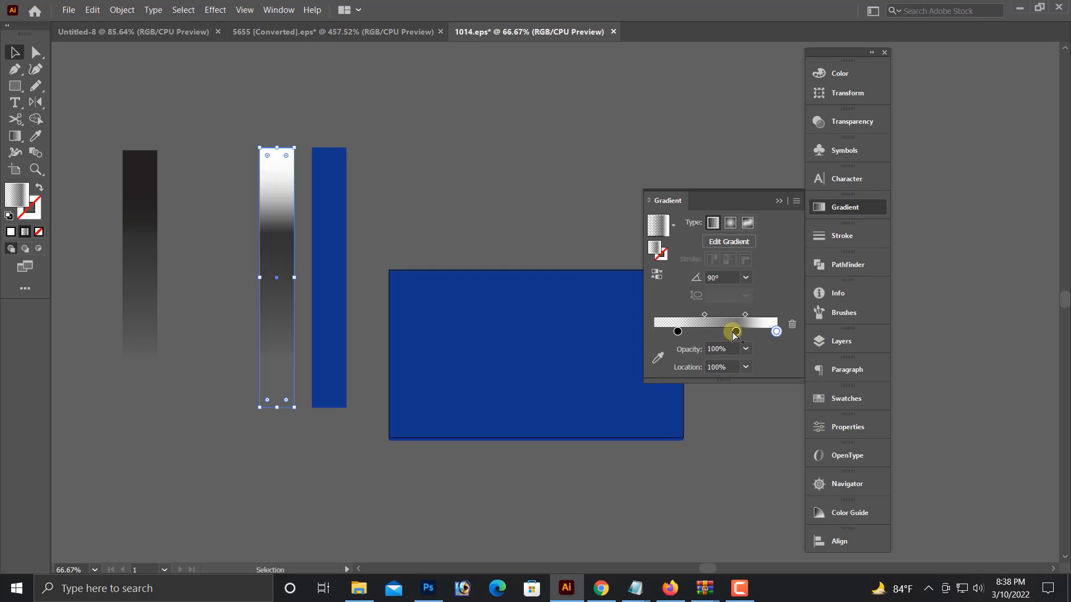
left_click(736, 332)
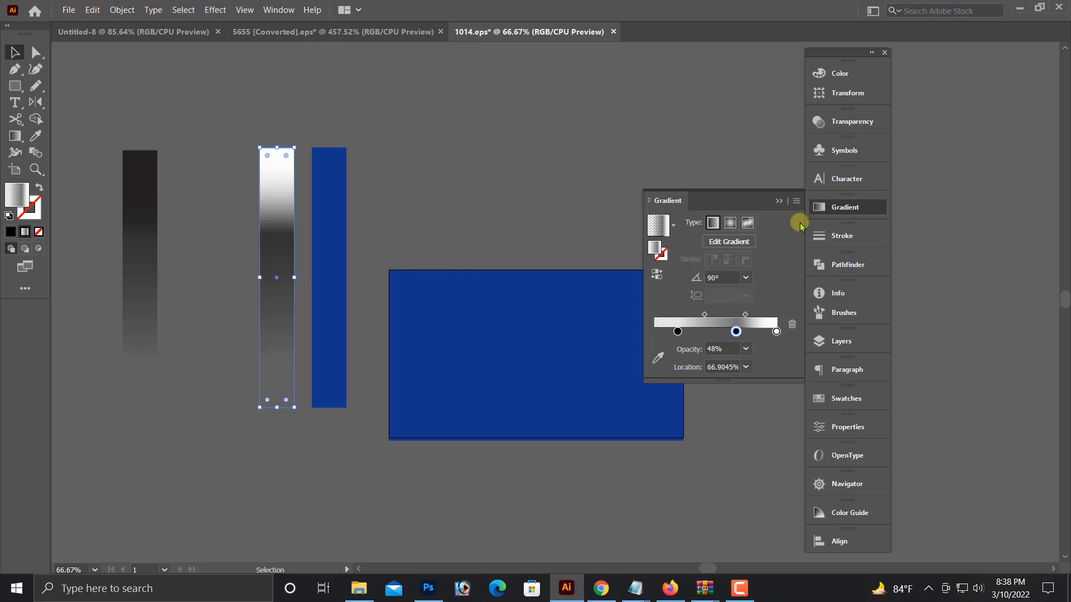
left_click(831, 73)
left_click(670, 161)
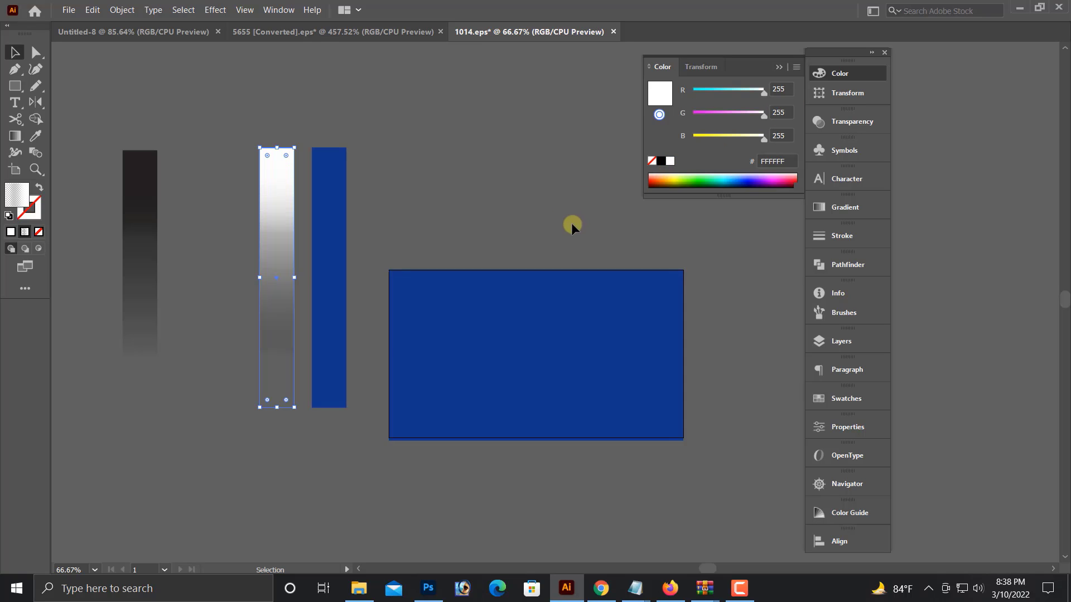
- Rotate the white gradient strip to a 45° diagonal and place it over the upper-left corner of the blue background
left_click(372, 210)
left_click_drag(277, 291, 654, 395)
left_click_drag(632, 251, 569, 312)
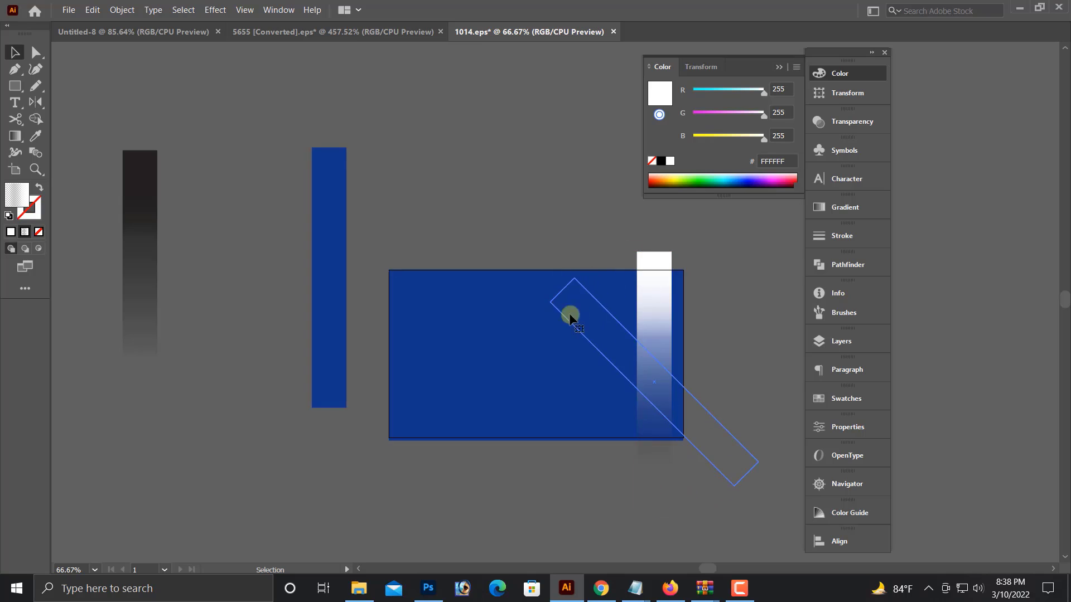
left_click_drag(639, 346, 614, 302)
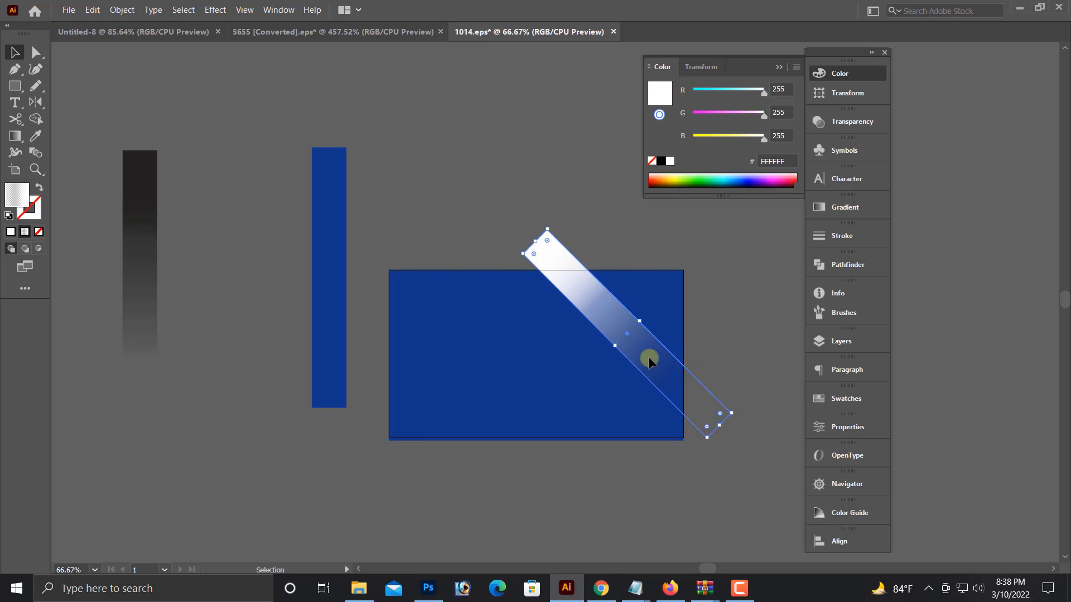
left_click_drag(649, 359, 496, 366)
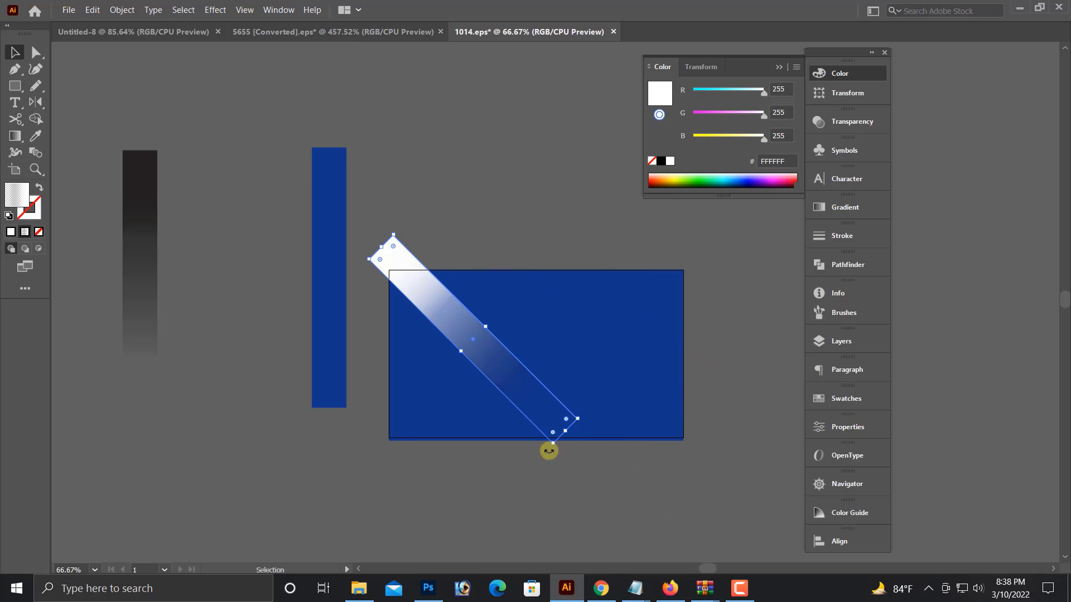
- Tilt the white gradient strip more steeply and widen it, keeping it over the background's upper-left corner
left_click_drag(549, 450, 521, 464)
left_click_drag(510, 374, 484, 381)
left_click_drag(464, 338, 476, 329)
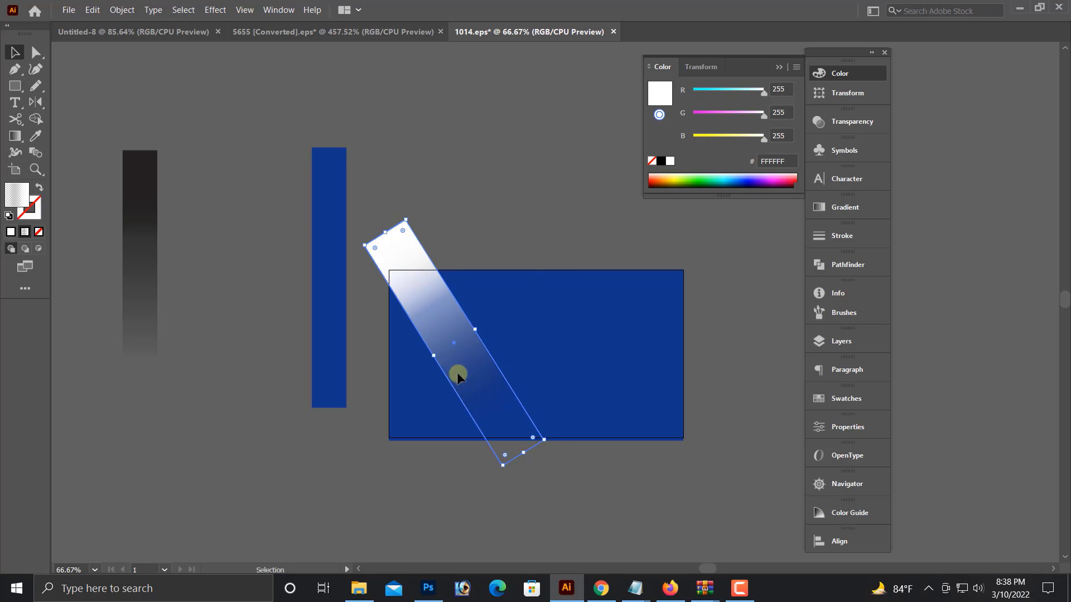
left_click_drag(456, 374, 470, 377)
- Set the white gradient strip's blending mode to Soft Light
left_click(852, 121)
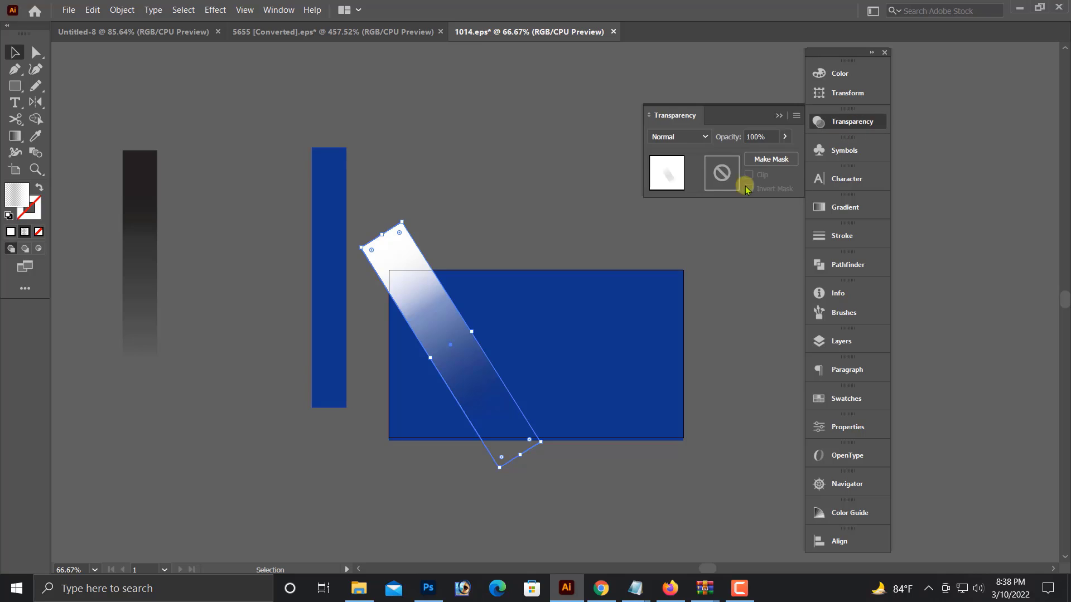
left_click(691, 137)
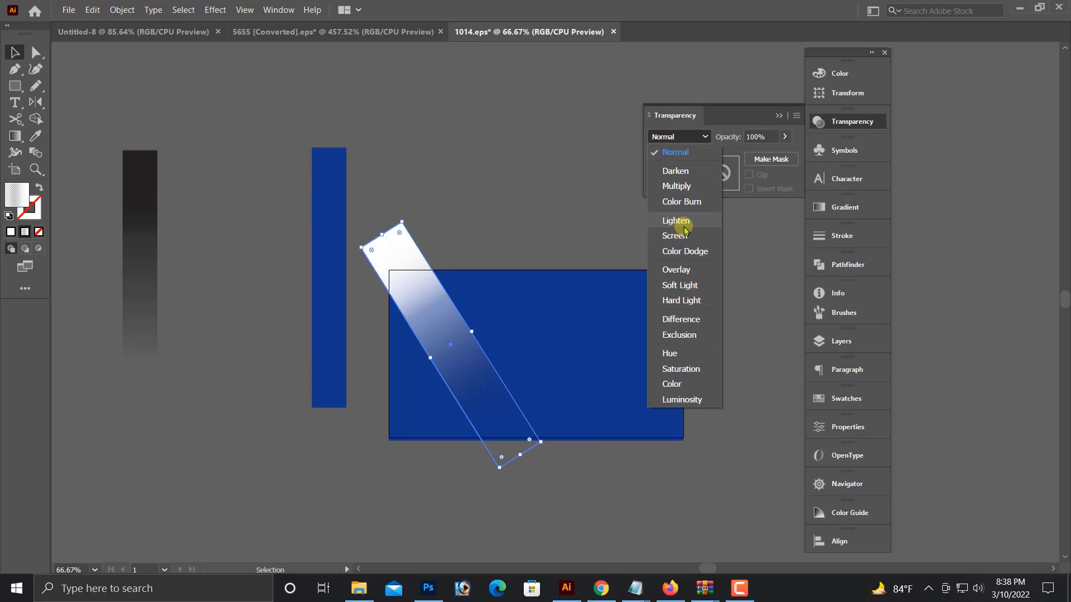
left_click(677, 285)
left_click(530, 227)
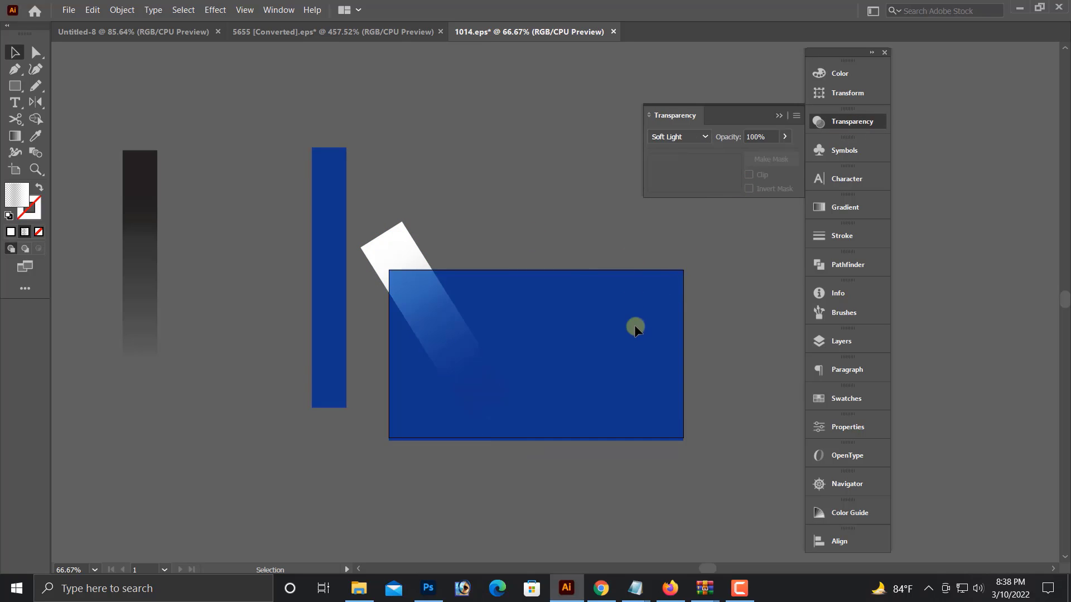
- Duplicate the black gradient strip onto the white strip at the background's upper-left corner and set the copy's blending mode to Multiply
left_click(330, 242)
left_click(147, 264)
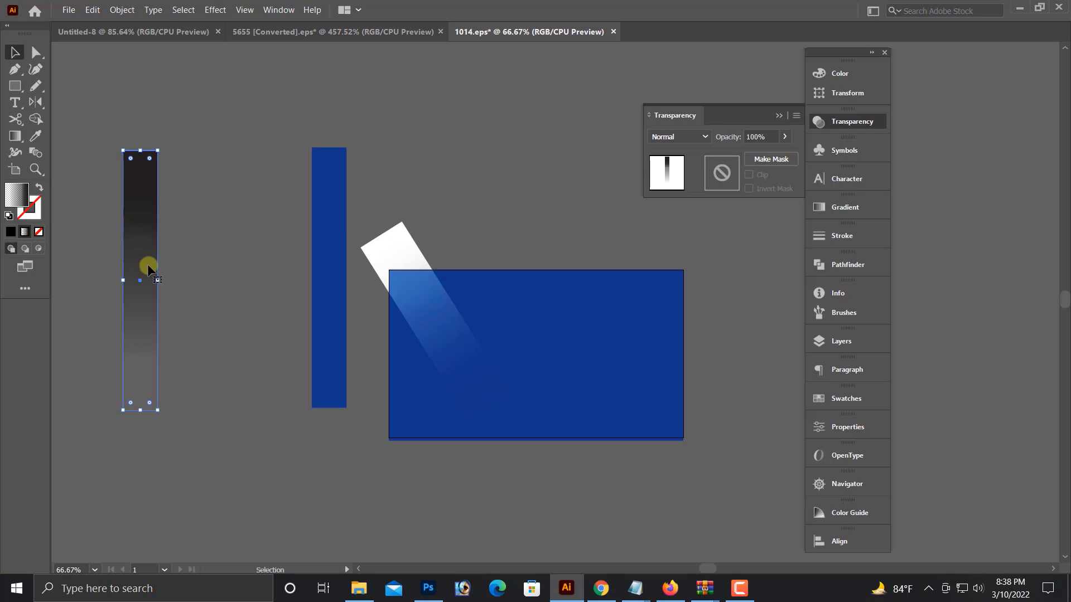
left_click_drag(147, 264, 436, 322)
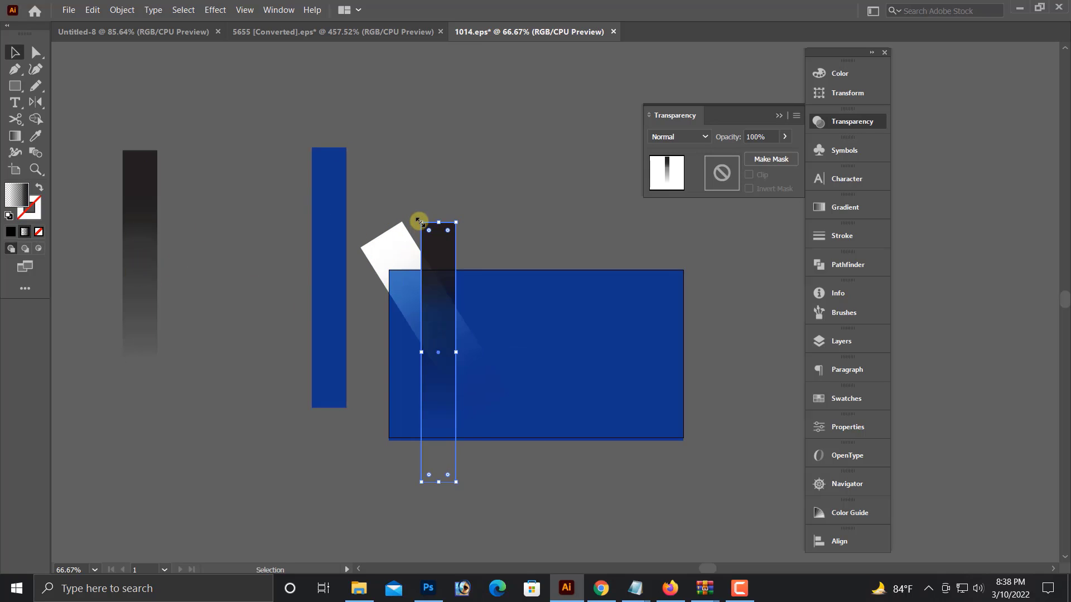
left_click(691, 136)
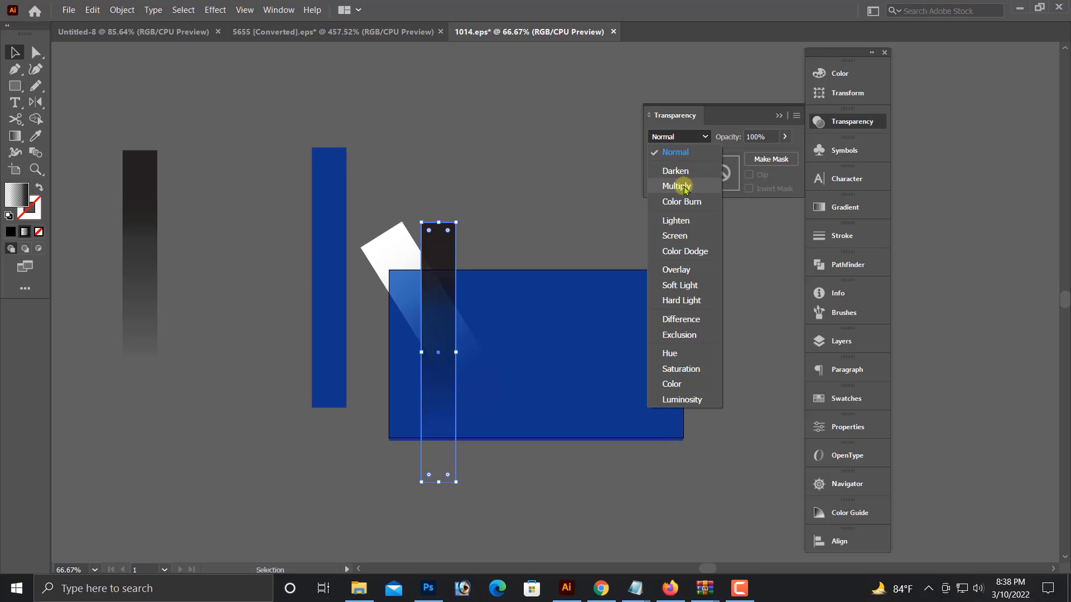
left_click(680, 183)
- Rotate the copied black gradient strip to a steep diagonal and lay it over the white strip
left_click_drag(444, 254, 363, 245)
key("ctrl+z")
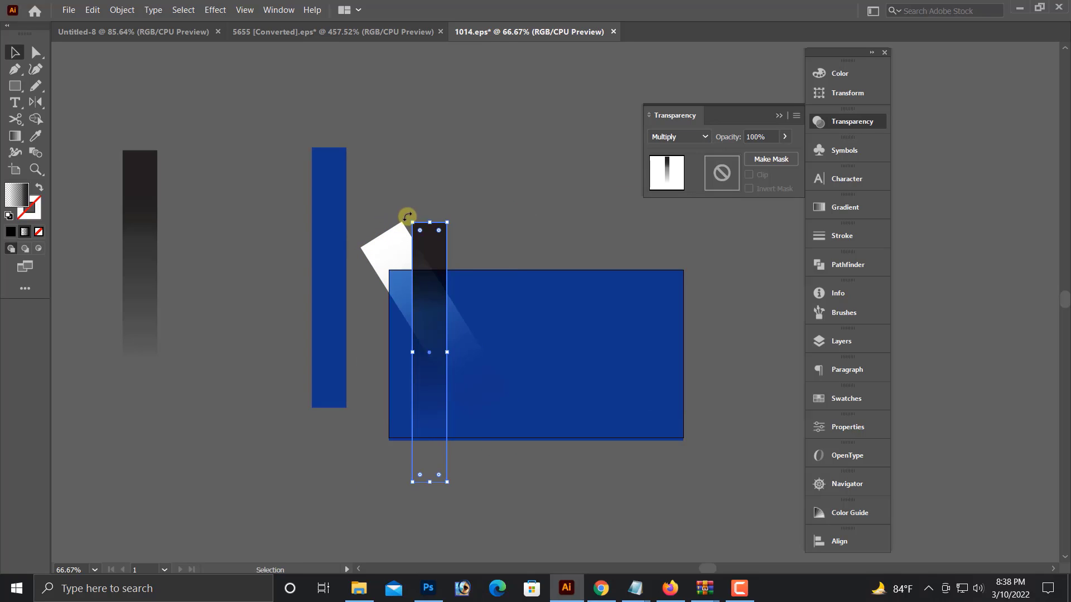
mouse_move(407, 216)
left_mouse_down()
mouse_move(364, 239)
mouse_move(423, 313)
mouse_move(709, 452)
left_mouse_up()
left_click(423, 240)
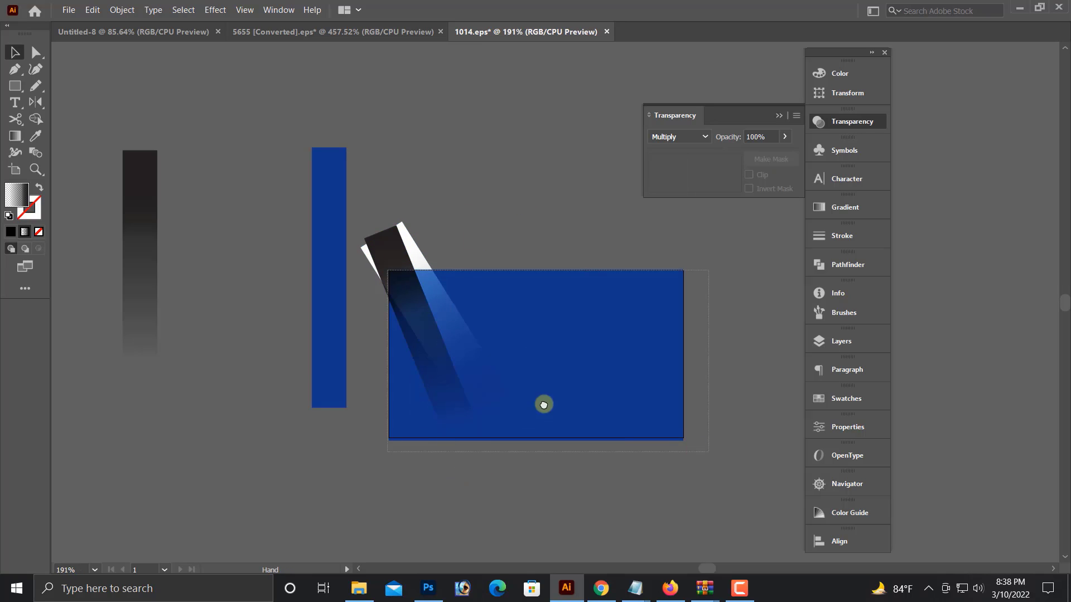
left_click(390, 407)
key("ctrl+1")
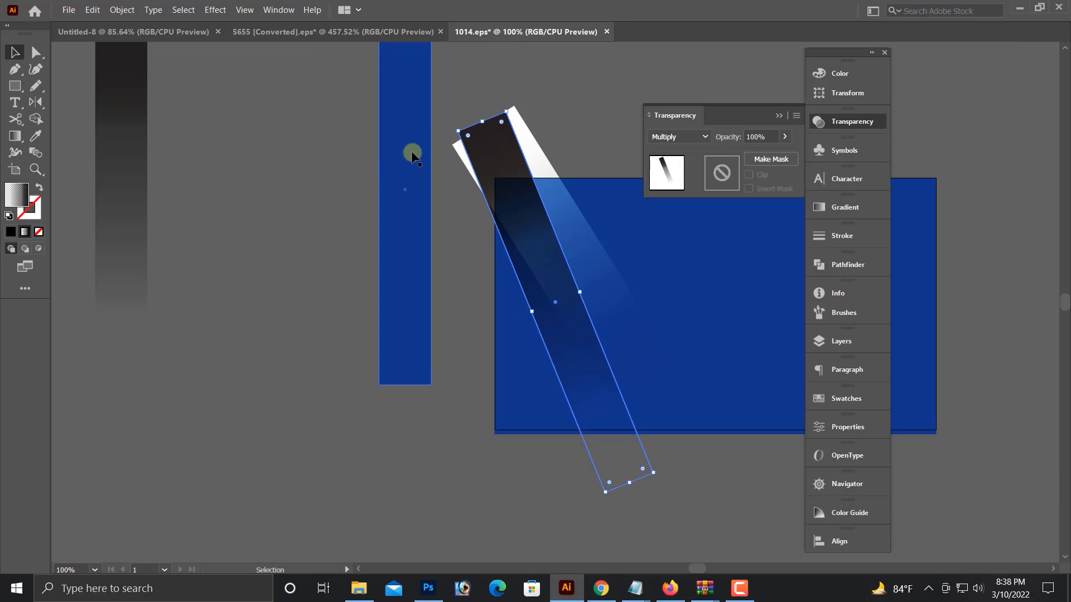
- Tilt the black strip parallel to the white strip and shift it so it runs along the white strip's left edge
left_click_drag(452, 126, 434, 150)
left_click_drag(415, 189, 353, 467)
left_click(266, 375)
left_click_drag(217, 364, 171, 344)
left_click(416, 375)
left_click_drag(313, 208, 310, 209)
- Set the diagonal black strip's blending mode to Overlay
left_click(697, 137)
left_click(676, 270)
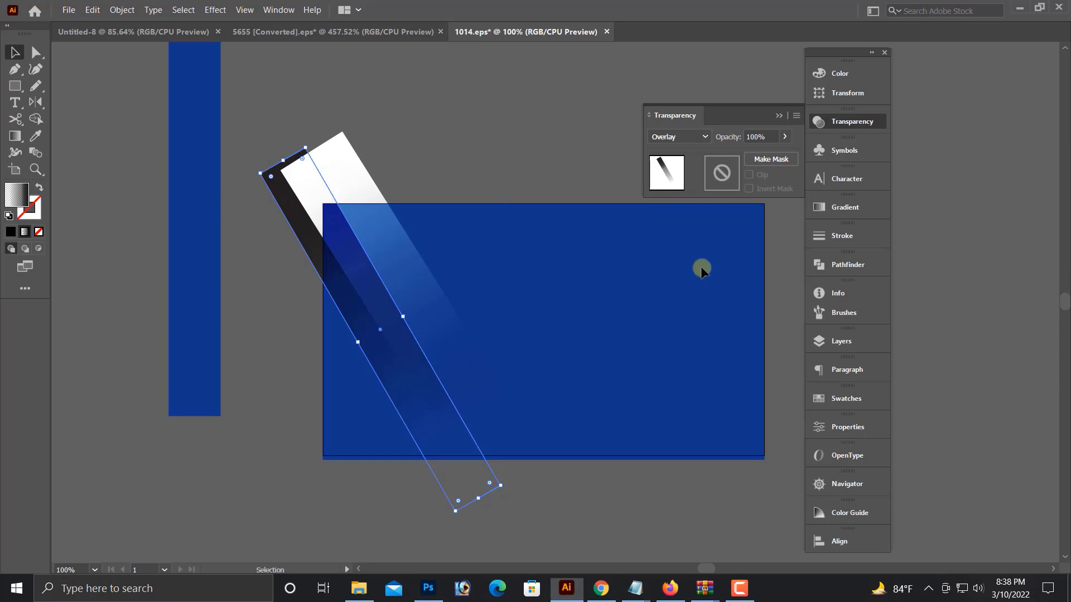
left_click(229, 229)
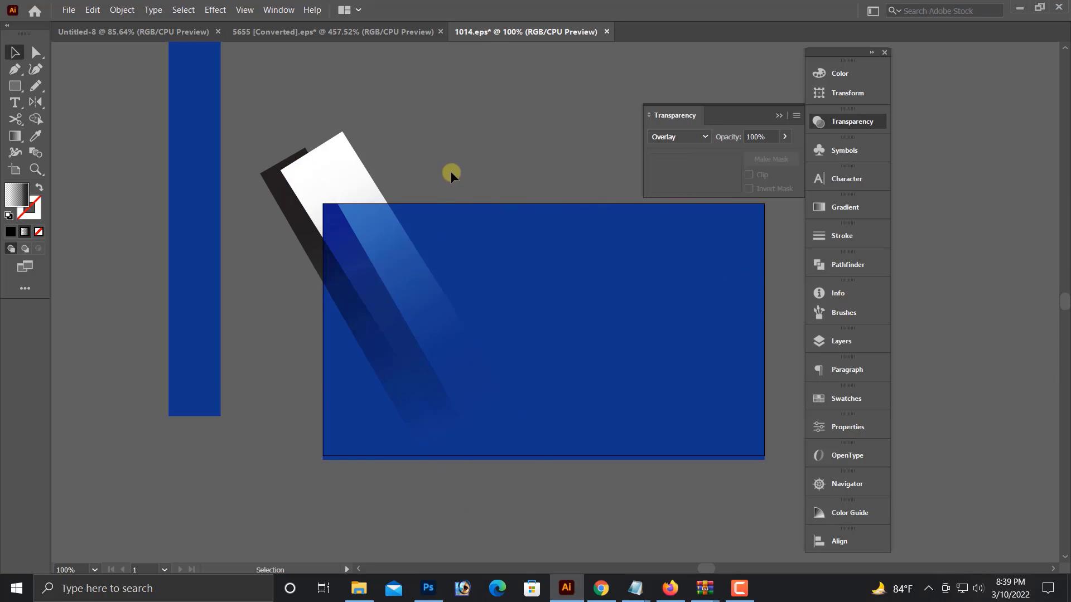
- Shift the diagonal black and white strips together slightly left over the background's upper-left corner
left_click_drag(479, 200, 418, 201)
left_click(358, 342)
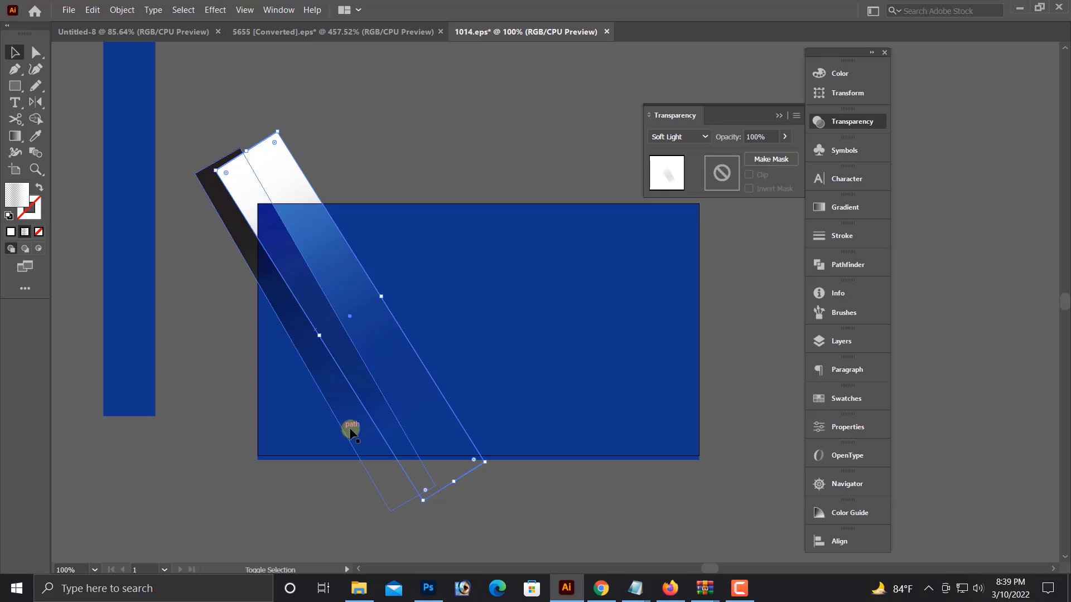
left_click_drag(378, 358, 372, 357)
left_click(429, 180)
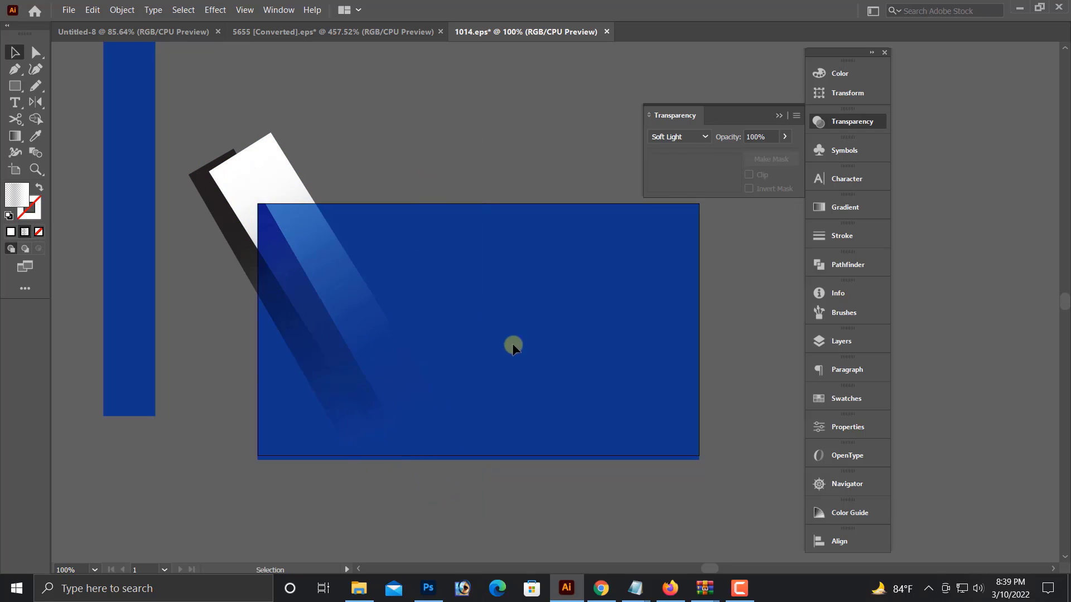
- Duplicate the diagonal white gradient strip to the right side of the blue background
scroll(512, 343, "up", 1)
key("ctrl+minus")
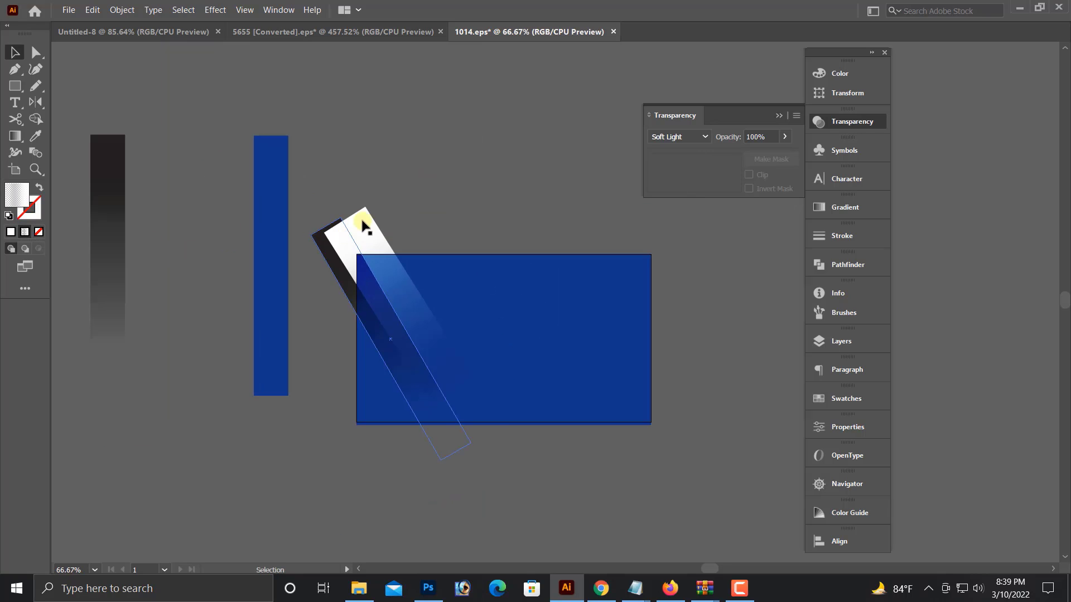
left_click_drag(362, 221, 656, 234)
scroll(644, 292, "up", 1)
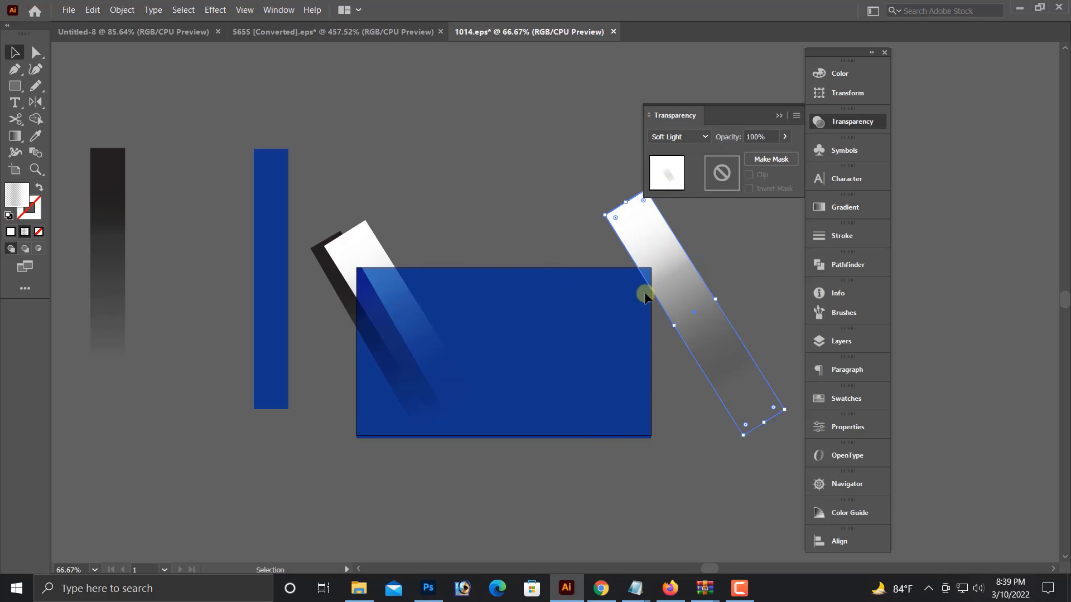
- Change the copied strip's end gradient stop to pink (FF8EFF) and move the strip over the background's upper-right area
left_click(809, 211)
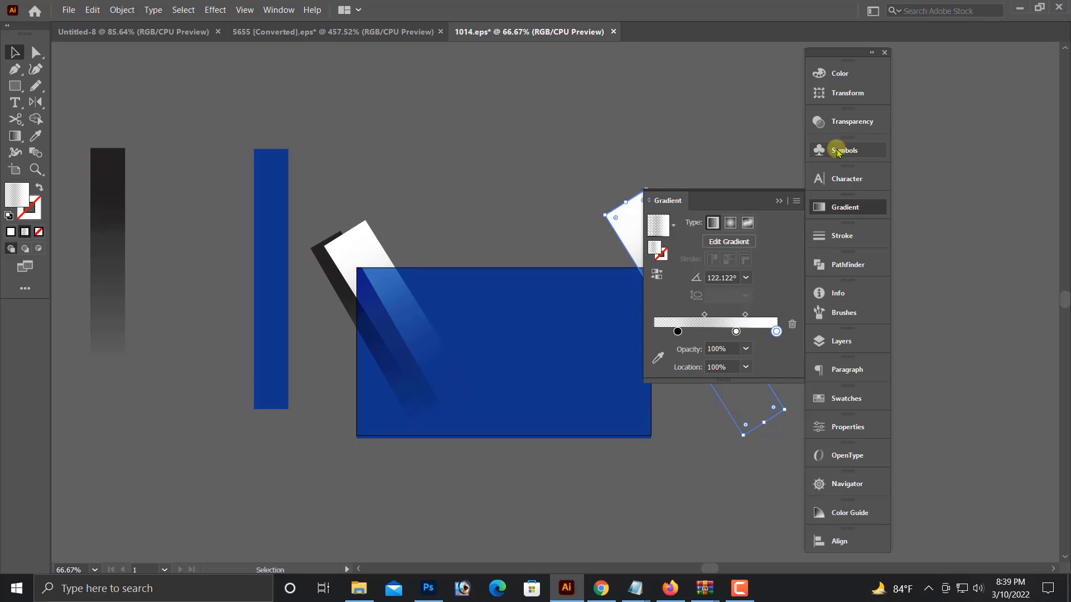
left_click(844, 74)
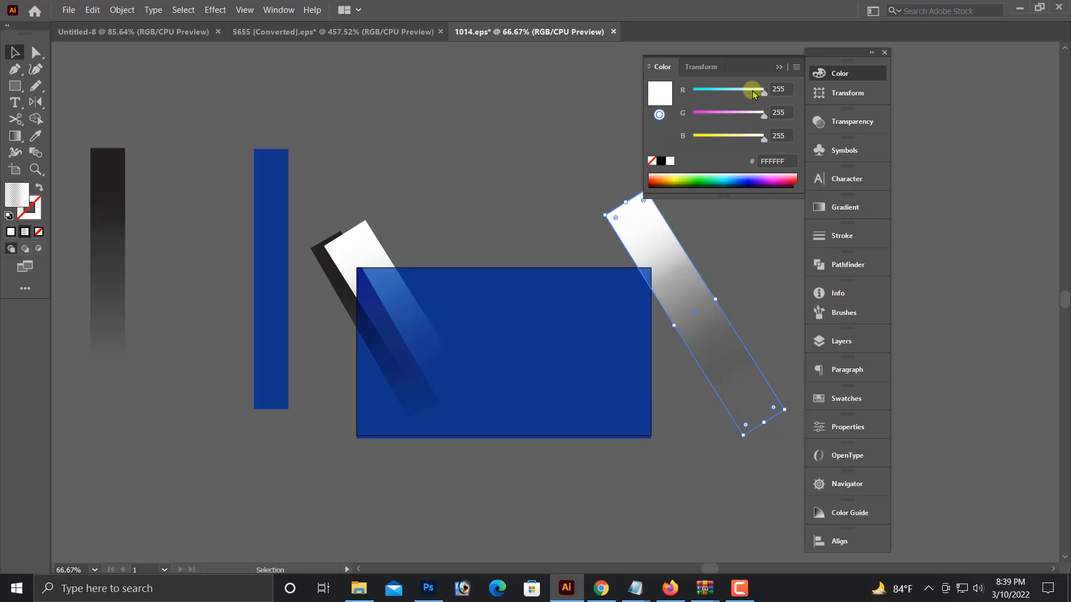
left_click_drag(763, 94, 693, 94)
left_click_drag(762, 114, 736, 132)
left_click_drag(681, 335, 632, 387)
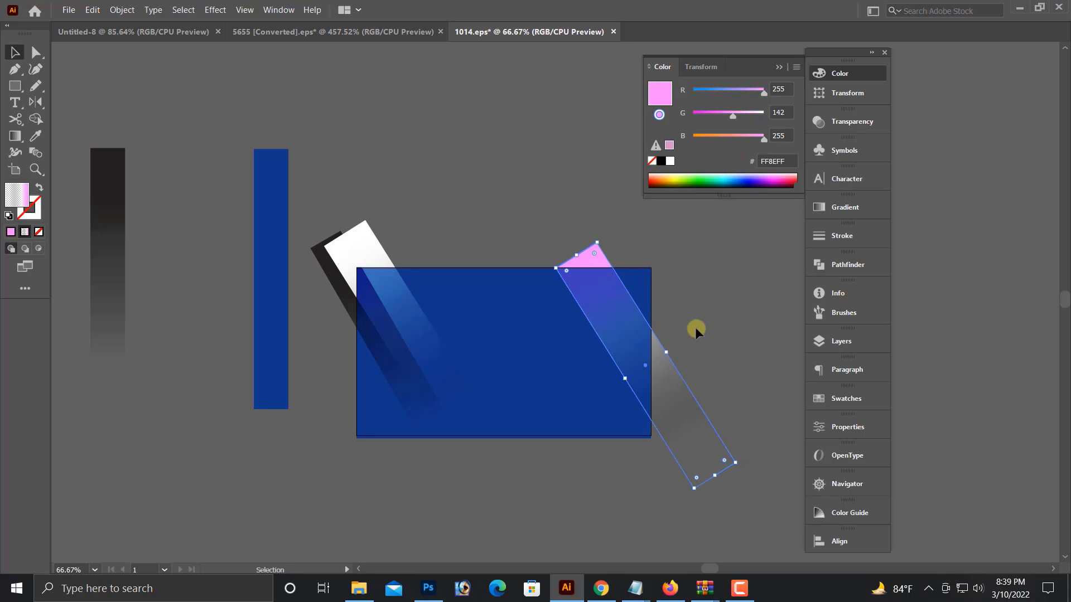
- Set the pink gradient strip's blending mode to Multiply
left_click(696, 327)
left_click(681, 392)
key("ctrl+equal")
key("ctrl+equal")
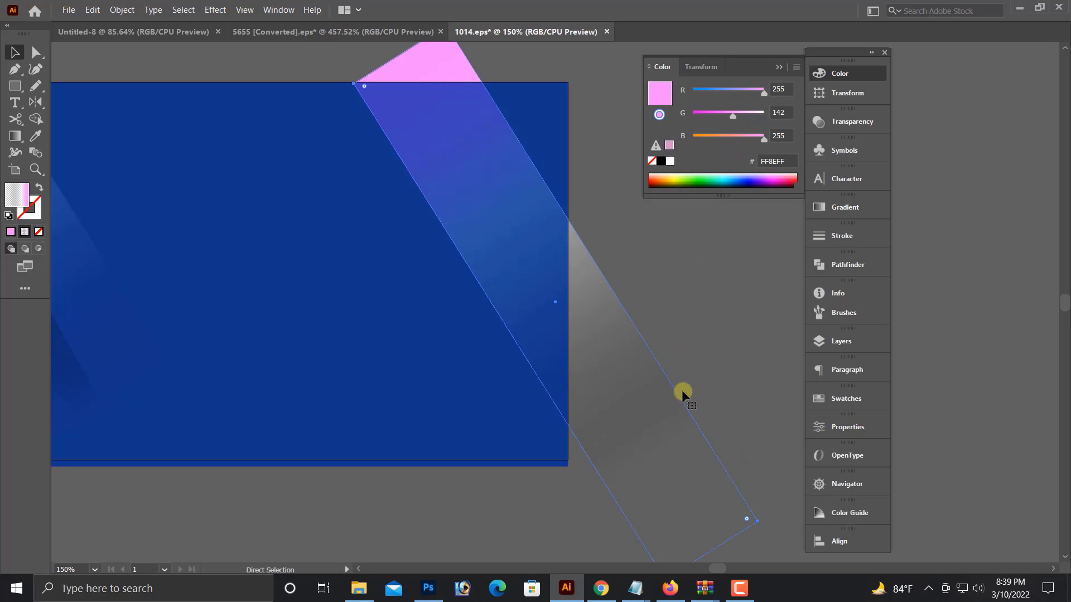
left_click(852, 120)
left_click(698, 137)
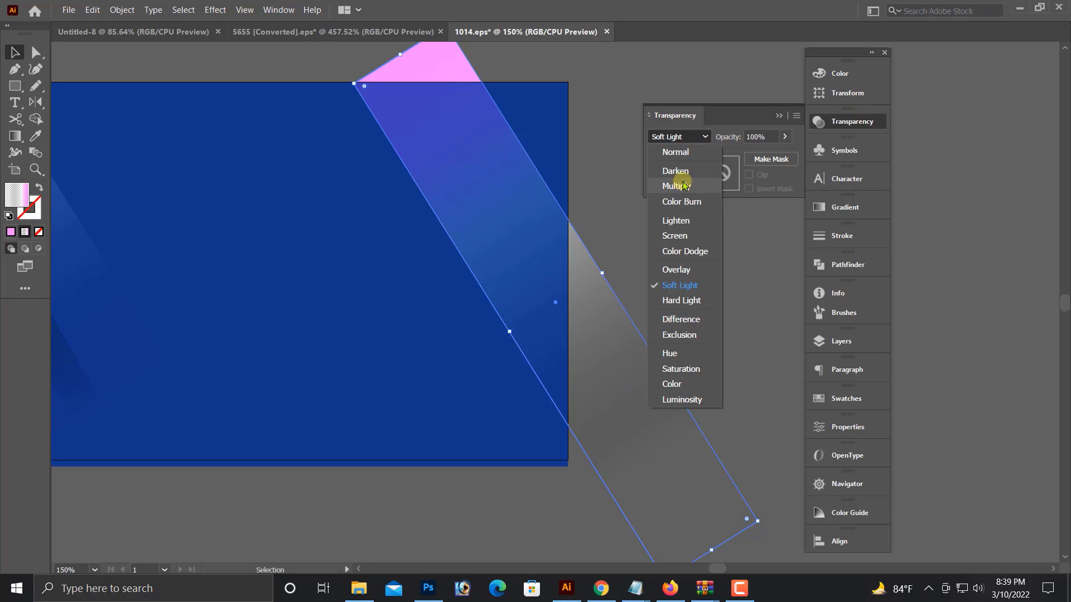
left_click(683, 185)
key("ctrl+minus")
key("ctrl+minus")
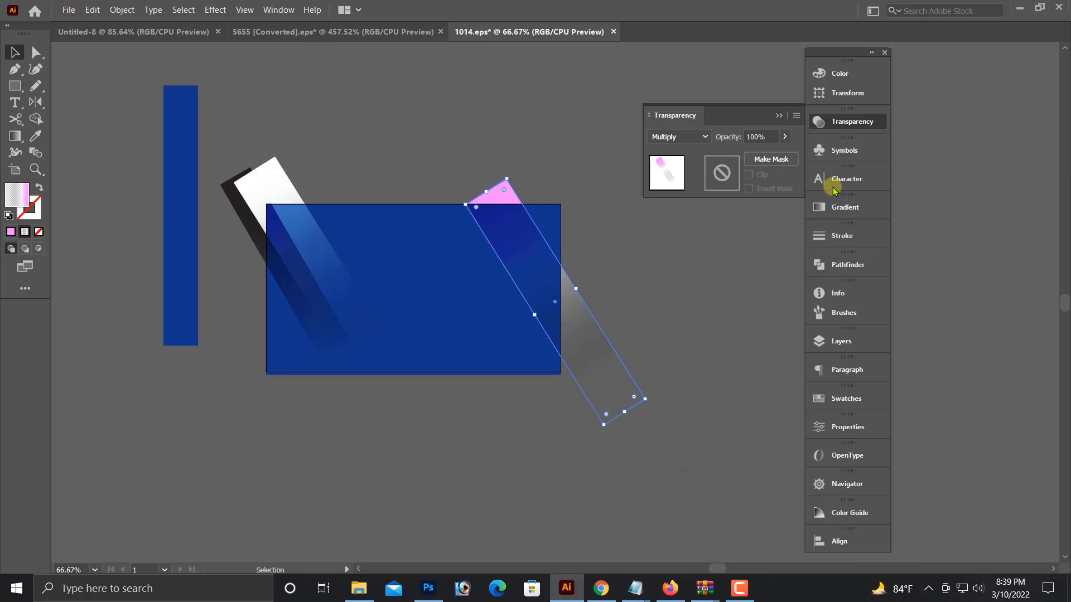
- Set the pink strip's gradient angle to 128°
left_click(840, 207)
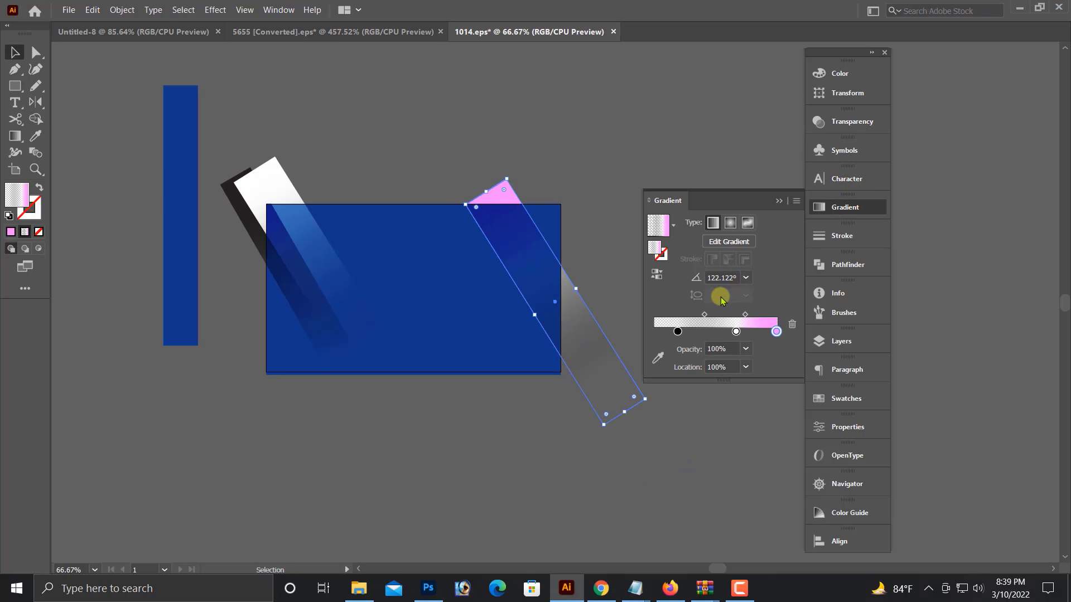
left_click(737, 277)
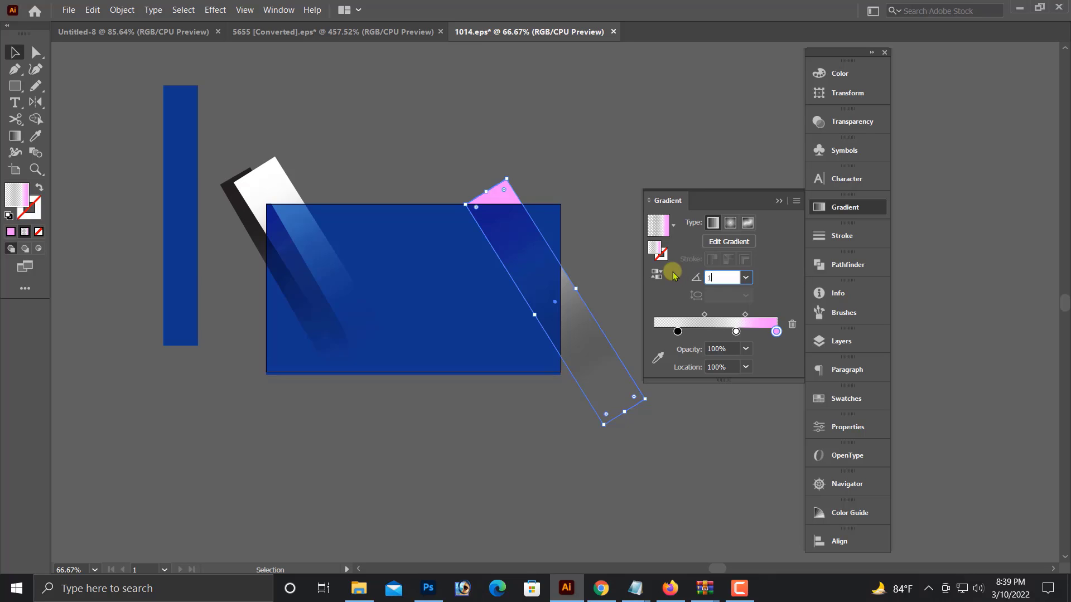
key("Return")
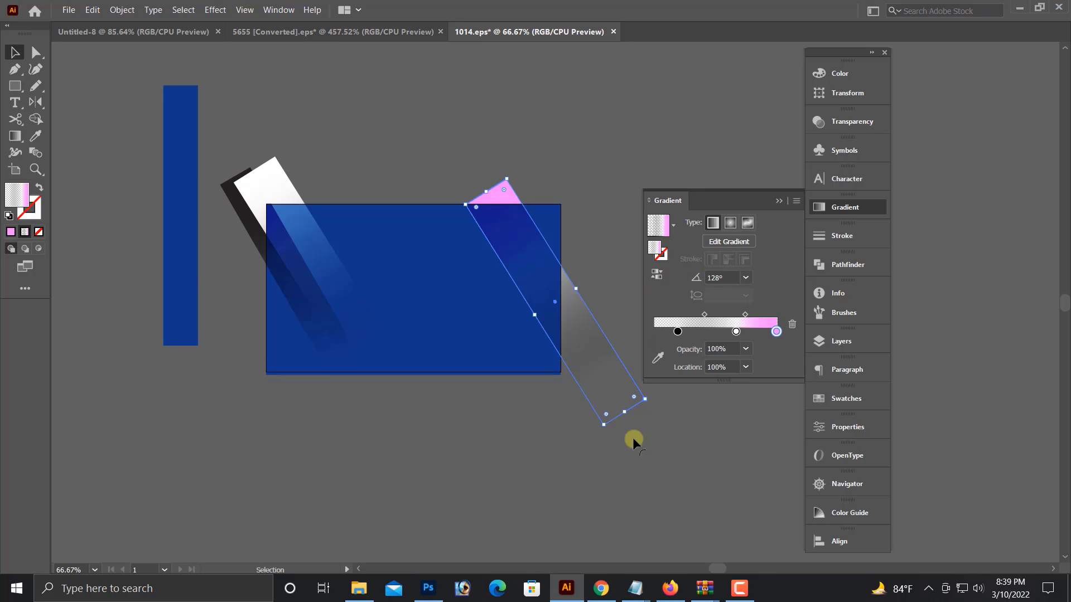
- Reposition the pink strip so it crosses the background diagonally from its top edge to its lower-right corner
left_click(640, 459)
left_click_drag(582, 352, 607, 346)
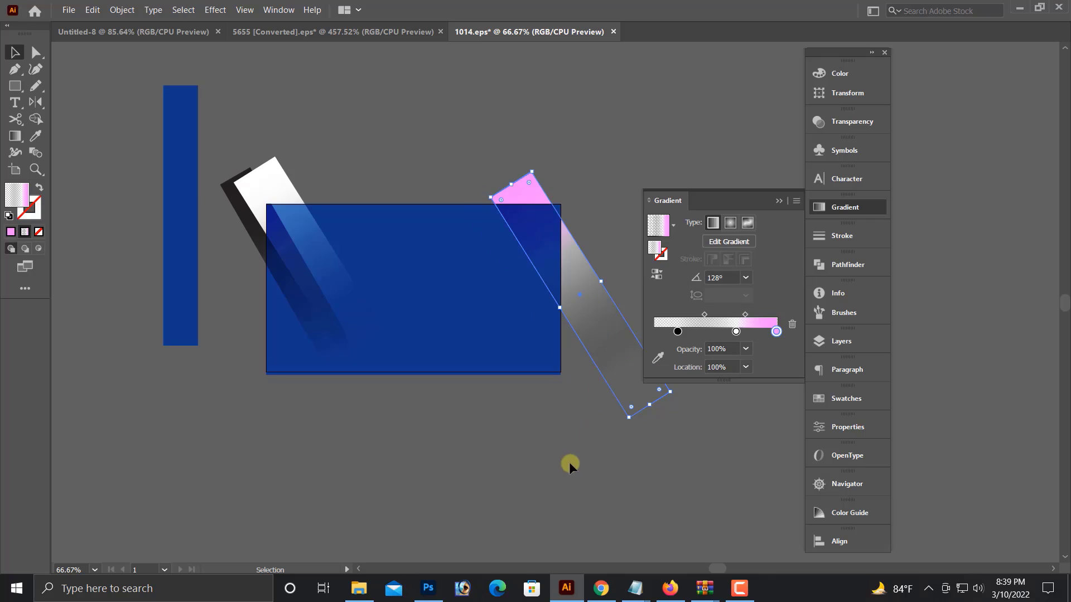
left_click(569, 462)
left_click_drag(651, 295, 705, 347)
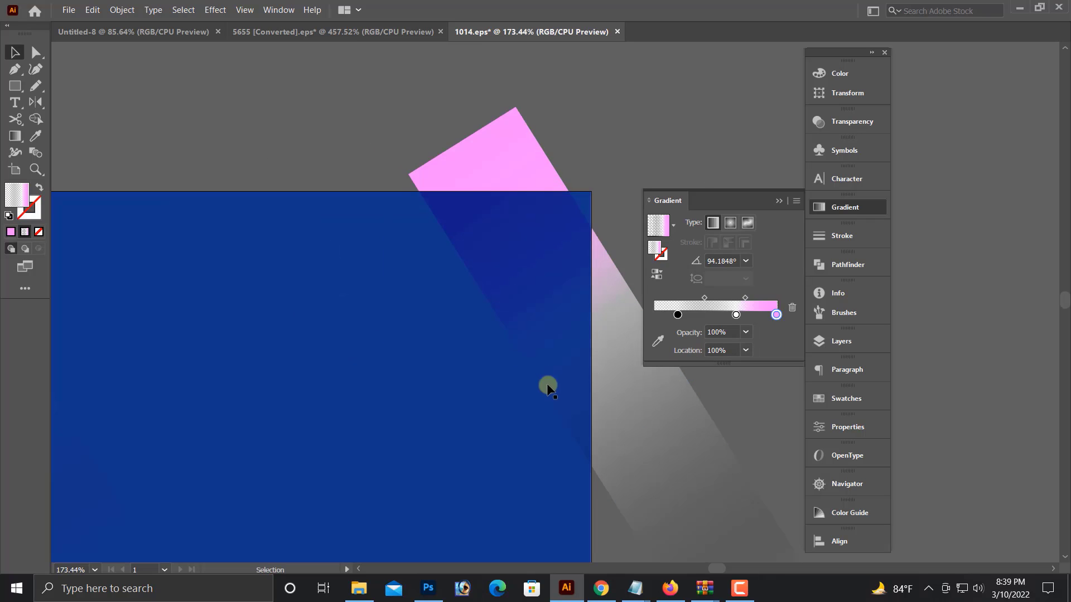
left_click_drag(621, 430, 476, 463)
scroll(533, 421, "down", 1)
scroll(613, 491, "down", 3)
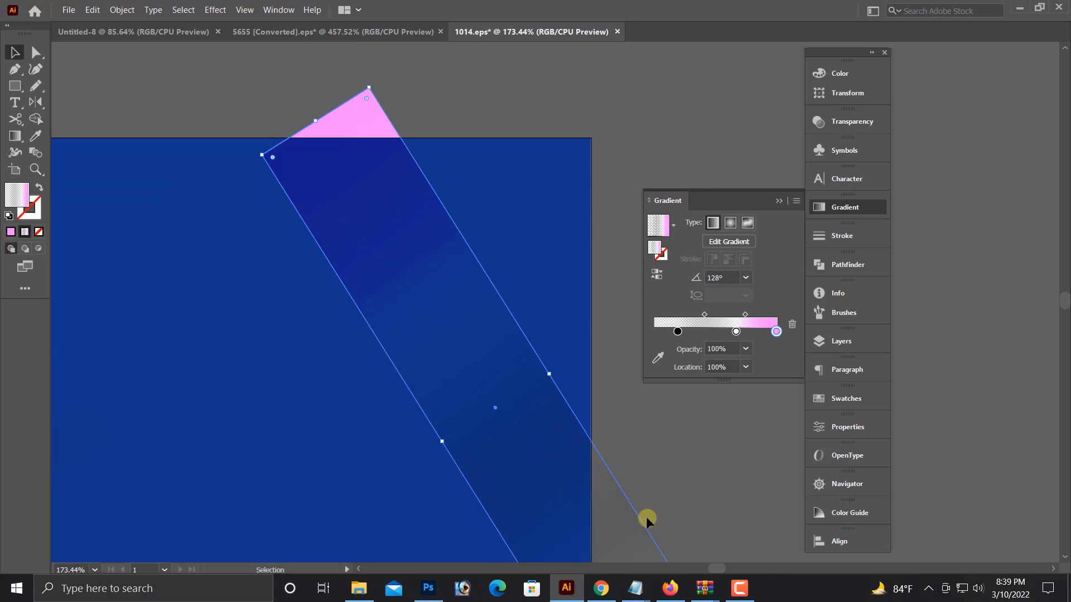
key("ctrl+1")
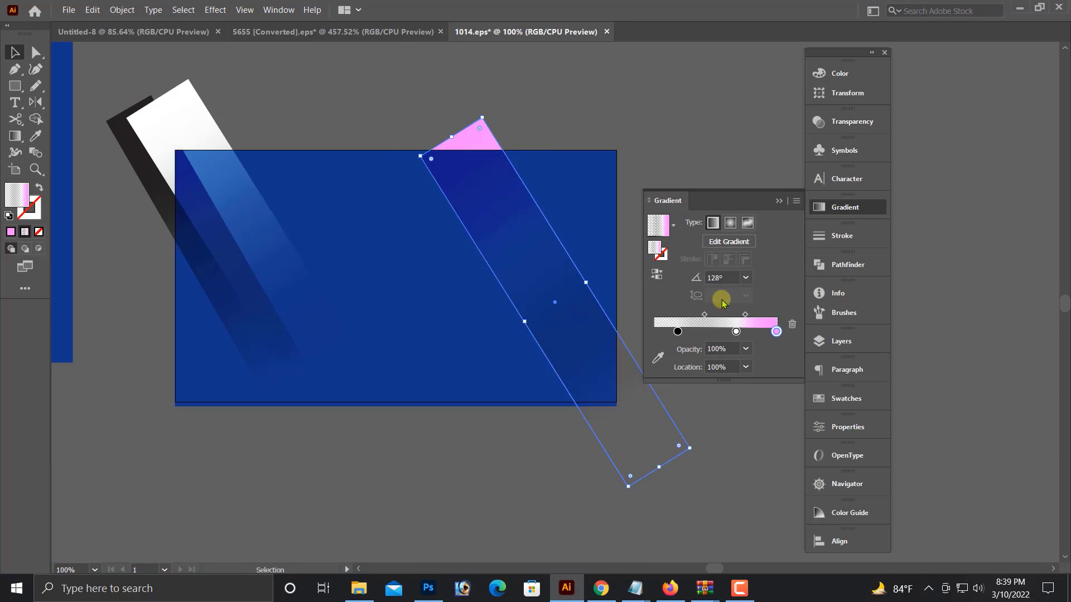
- Set the pink strip's gradient angle to -132° and move the strip slightly up and to the left
left_click(724, 277)
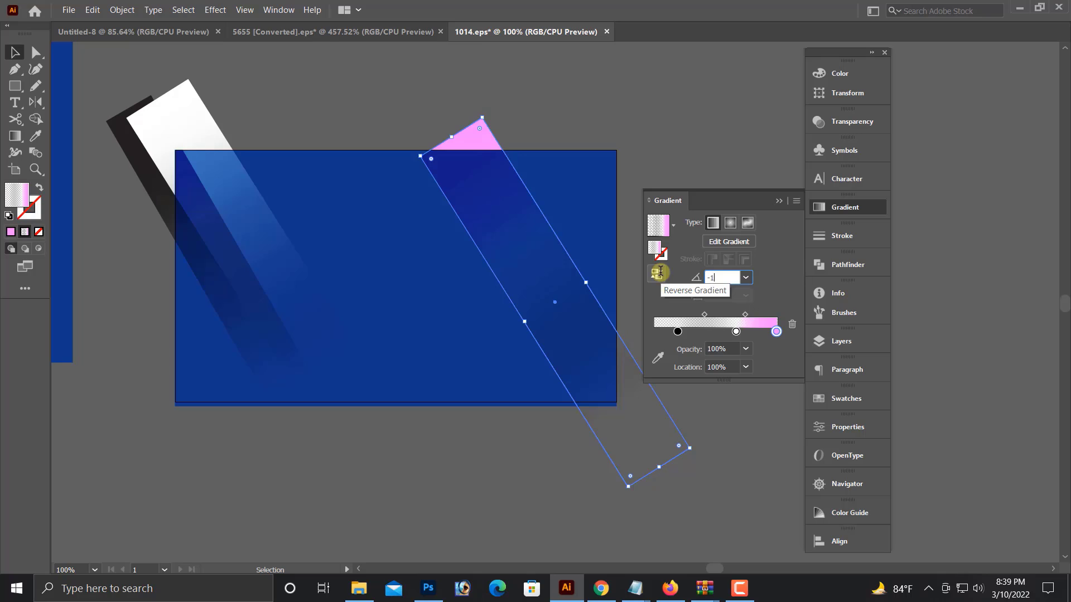
left_click(658, 273)
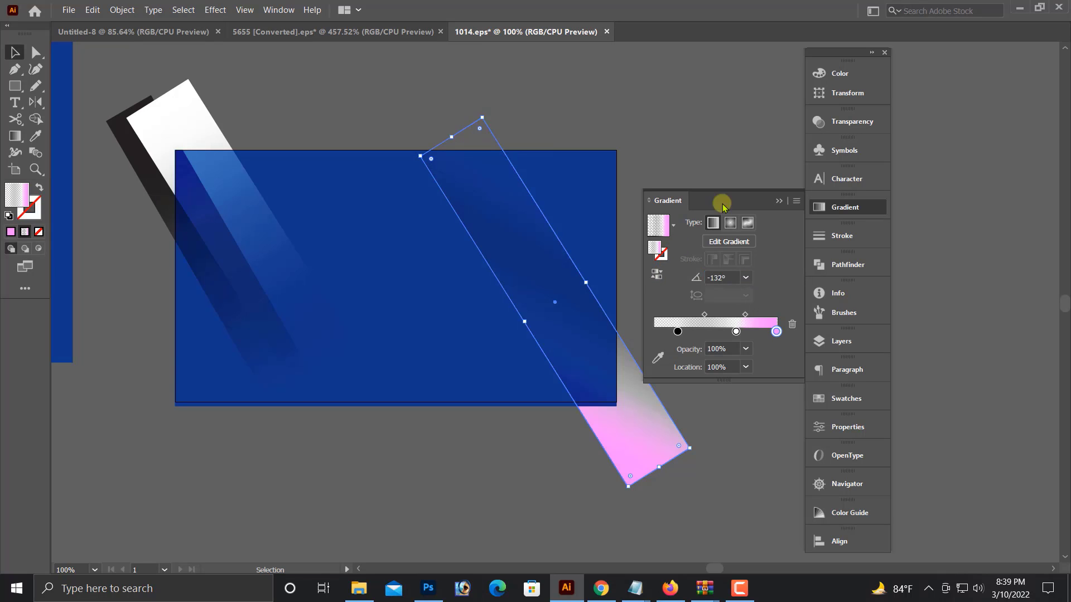
left_click(743, 516)
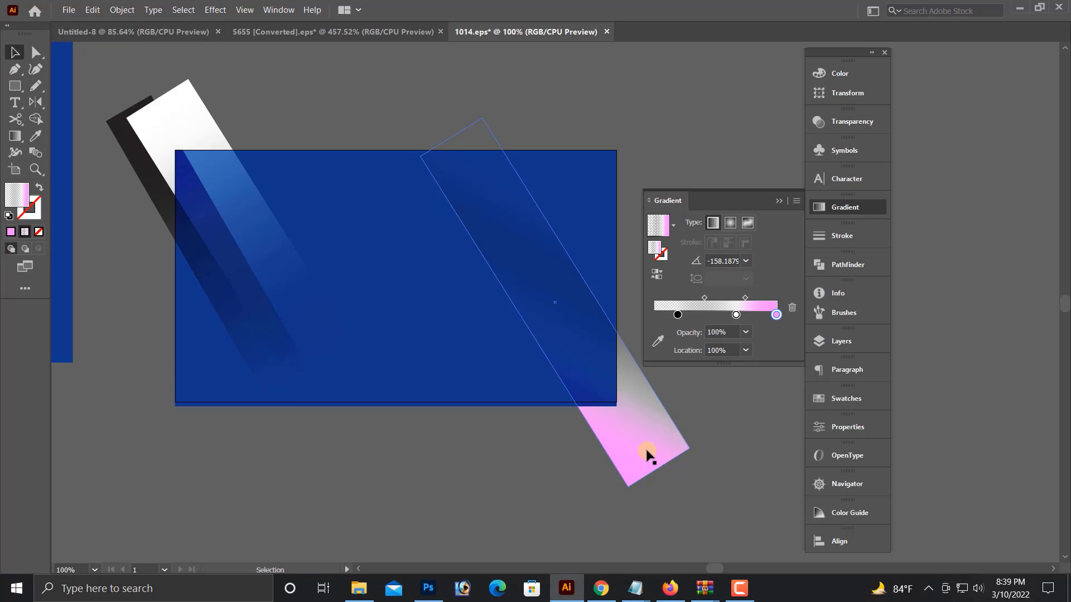
left_click_drag(633, 441, 628, 433)
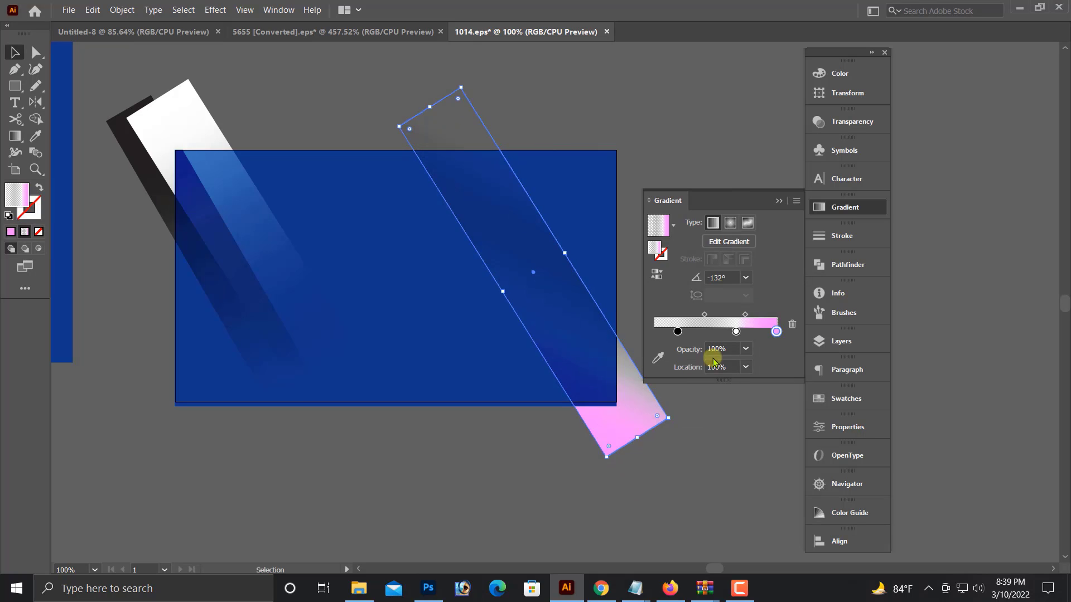
- Set the opacity of the pink strip's middle white gradient stop to 100%
left_click(736, 336)
left_click(682, 347)
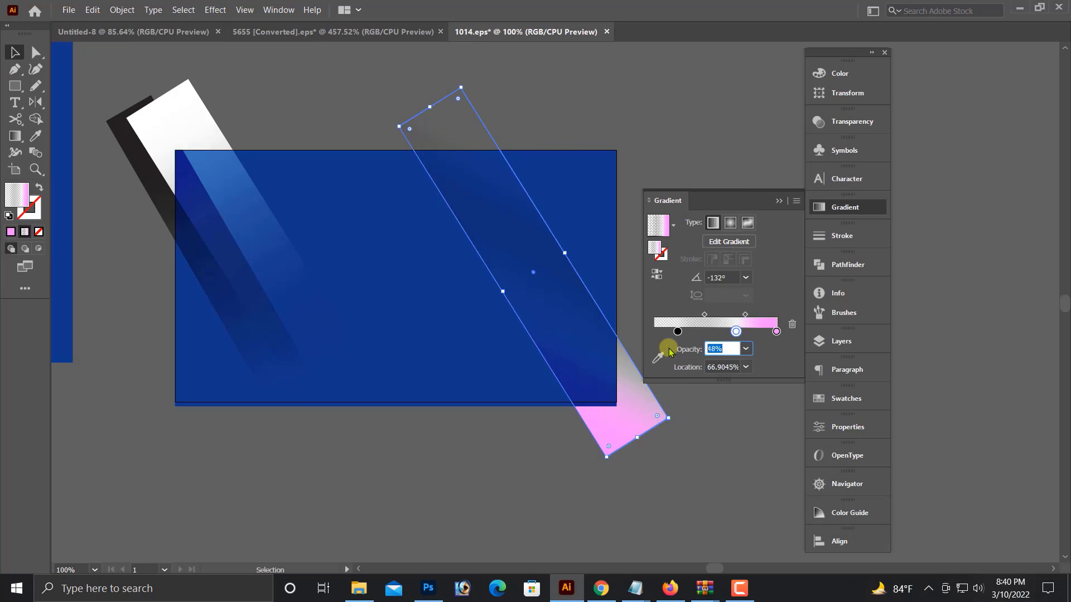
type("100")
key("Return")
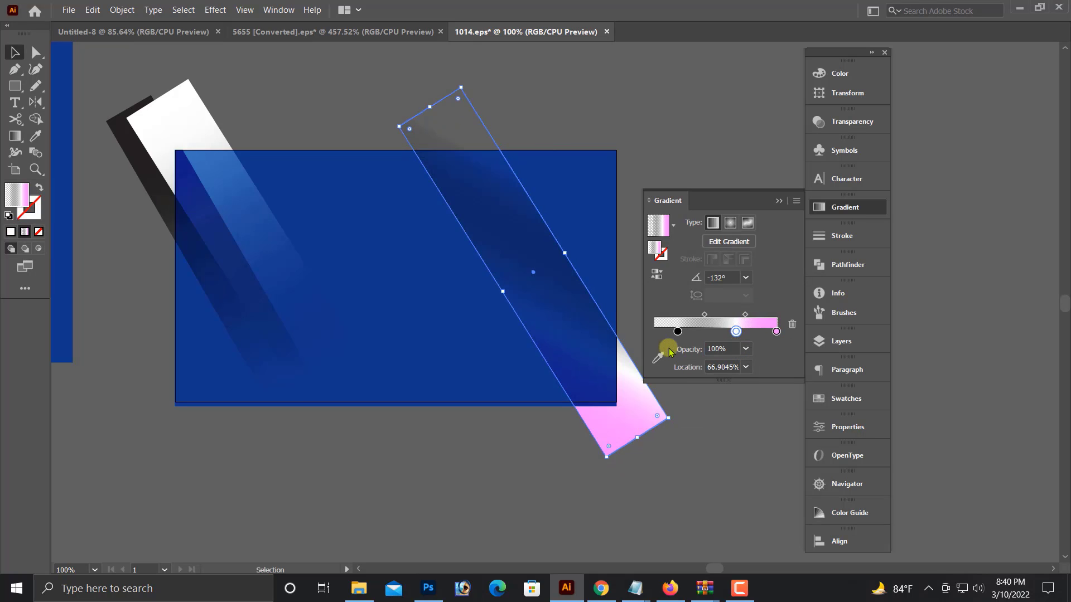
- Remove the pink strip's middle gradient stop and move the gradient midpoint to about 43.58%
left_click_drag(736, 333, 721, 362)
left_click(729, 331)
left_click(737, 315)
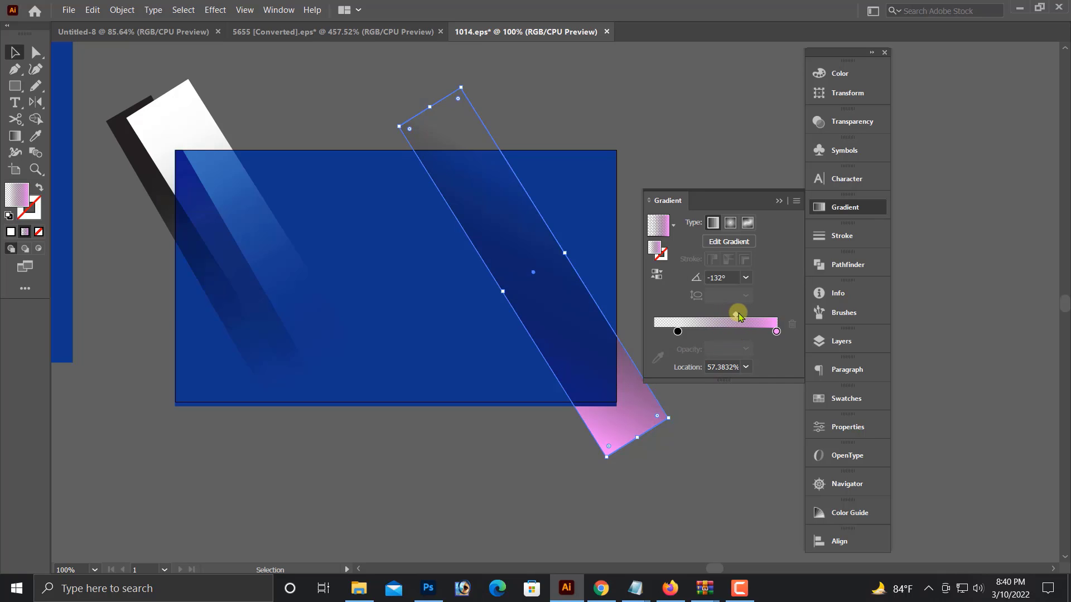
mouse_move(737, 315)
left_mouse_down()
mouse_move(719, 314)
mouse_move(722, 325)
left_mouse_up()
left_click(697, 469)
- Set the pink strip's overall opacity to 60%
left_click_drag(583, 487, 532, 492)
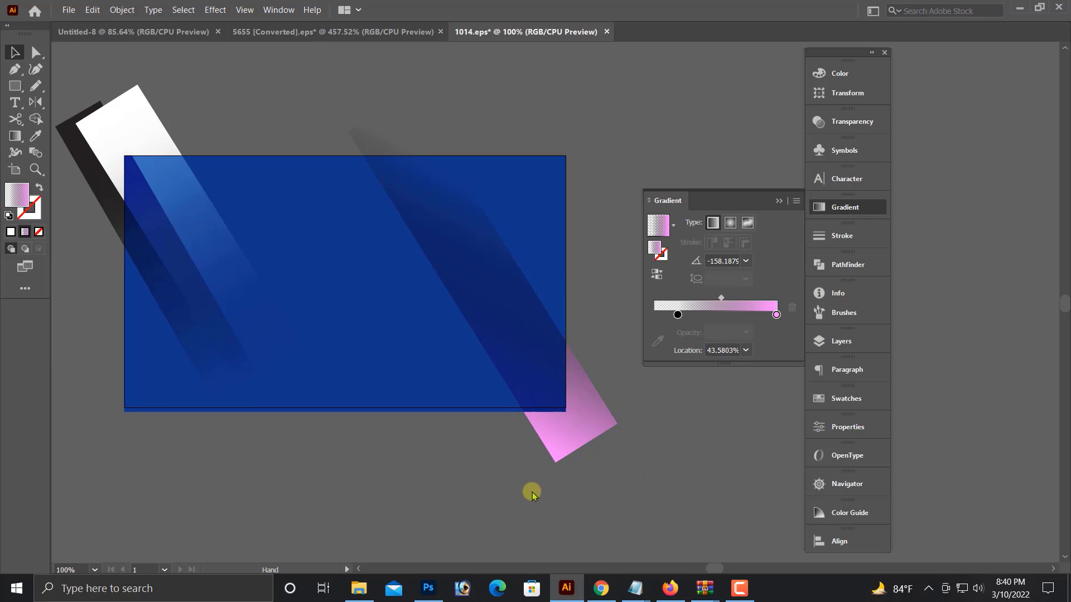
scroll(556, 512, "up", 1)
left_click(577, 442)
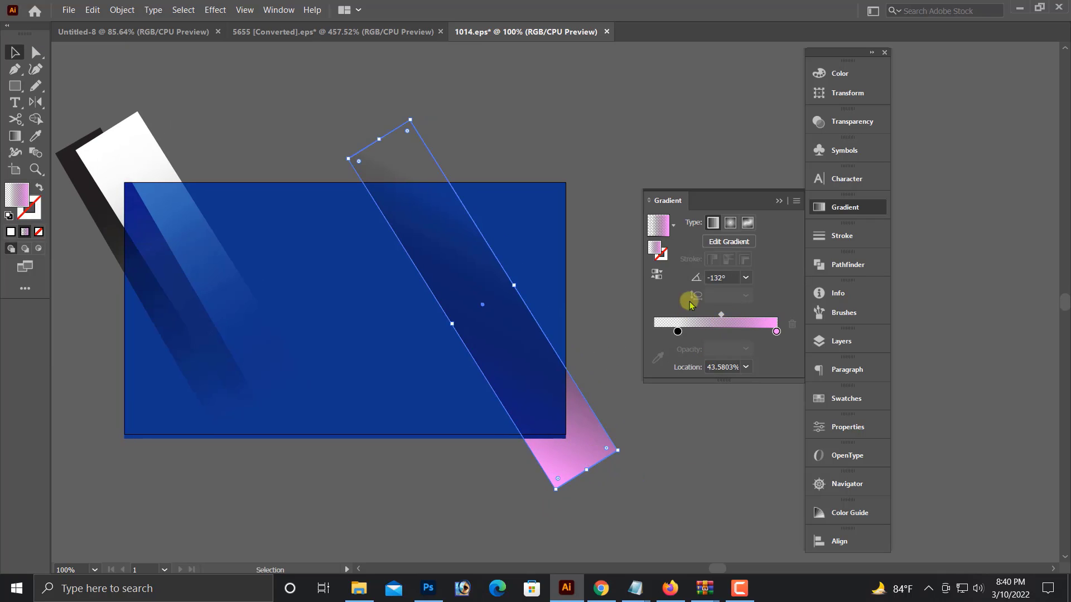
left_click(850, 121)
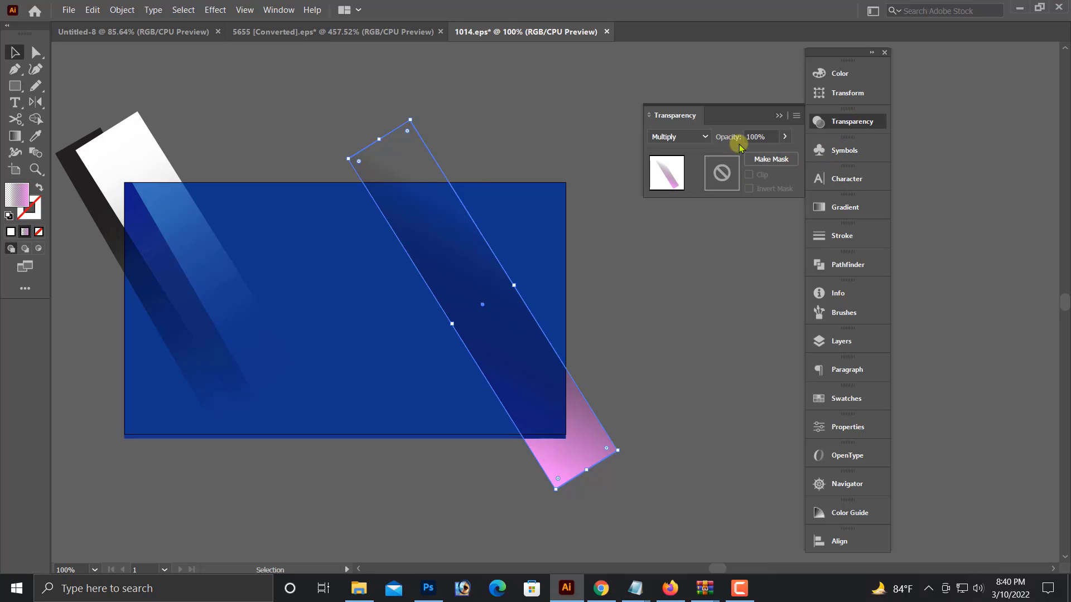
left_click(769, 136)
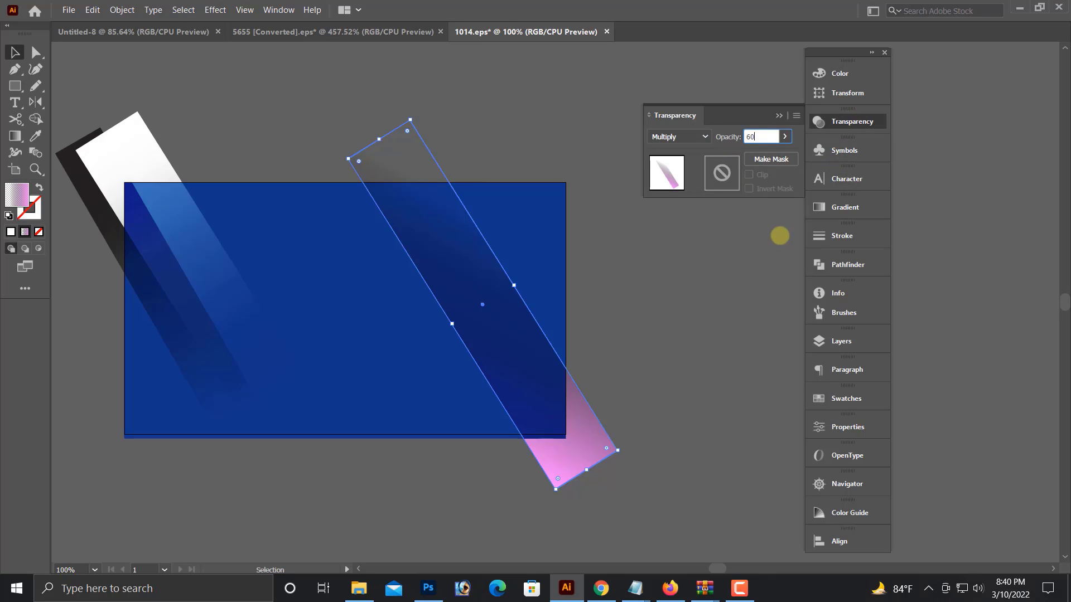
type("60")
key("Return")
- Duplicate the 60% opacity pink strip, placing the copy parallel to the original and offset slightly up and to the left
left_click(597, 386)
left_click(586, 459)
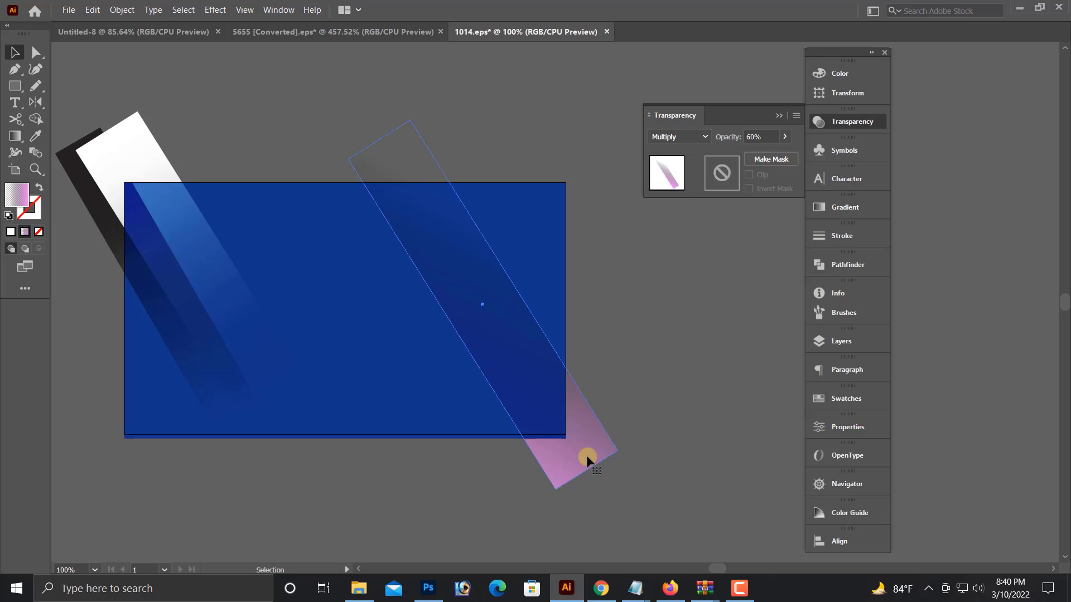
left_click_drag(566, 438, 545, 370)
scroll(364, 165, "up", 1)
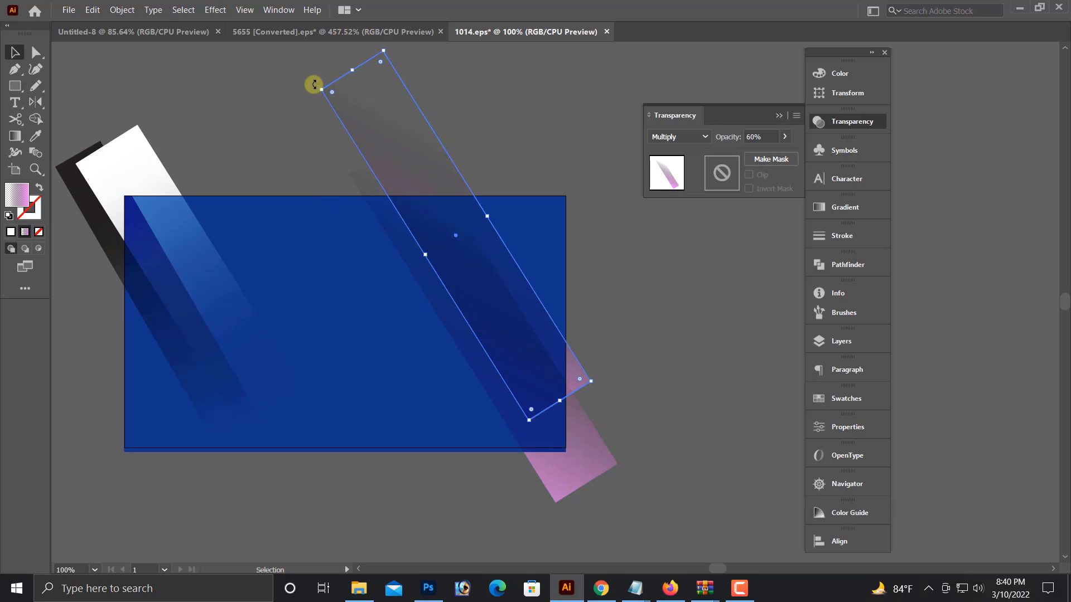
- Rotate the pink copy about 180° and move it so its pink end overlaps the background's upper edge, partly covering the original strip
left_click_drag(311, 87, 674, 426)
left_click(673, 426)
left_click(575, 384)
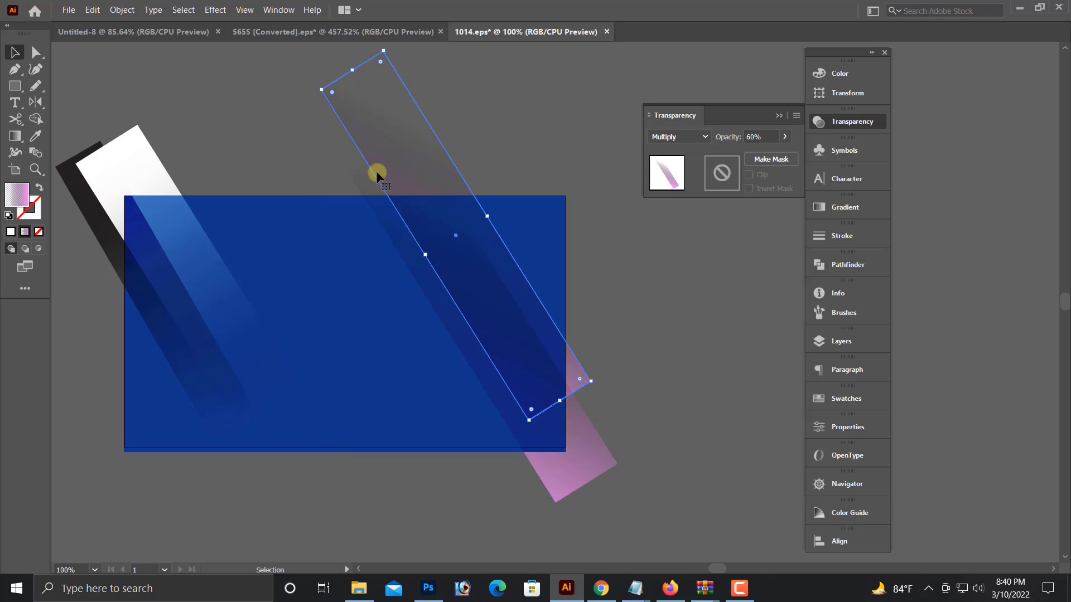
left_click_drag(315, 88, 592, 374)
left_click_drag(371, 153, 360, 206)
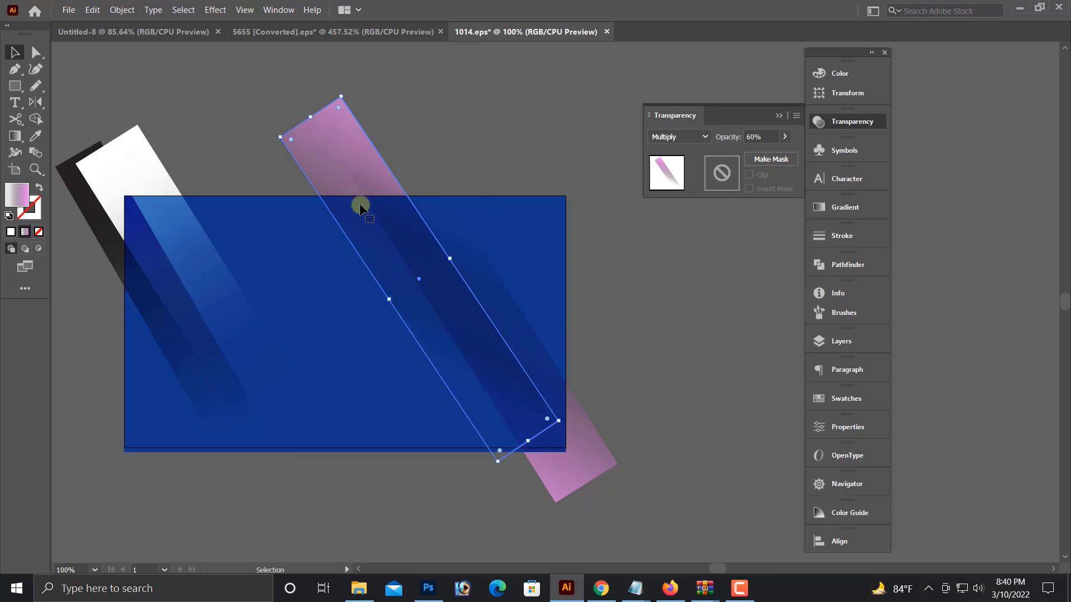
left_click_drag(342, 161, 377, 245)
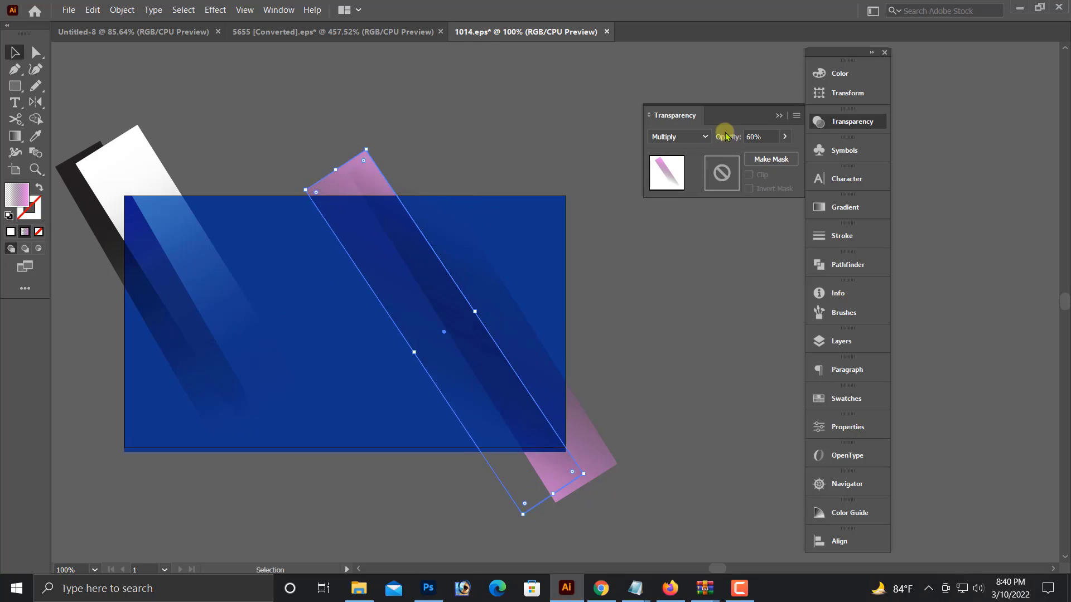
- Set the rotated pink copy's opacity to 100%
left_click(770, 138)
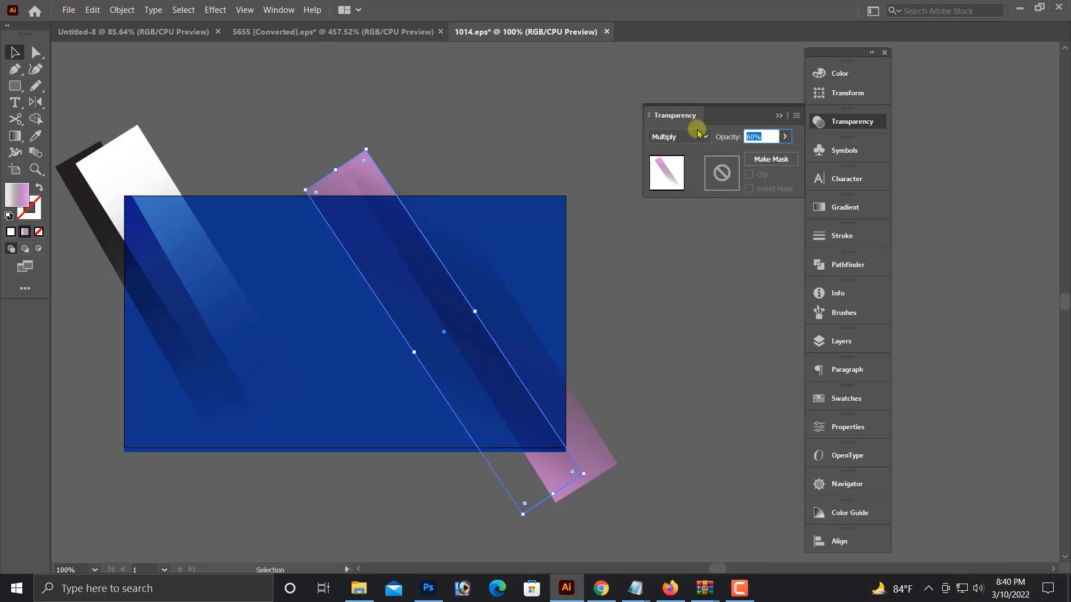
key("Return")
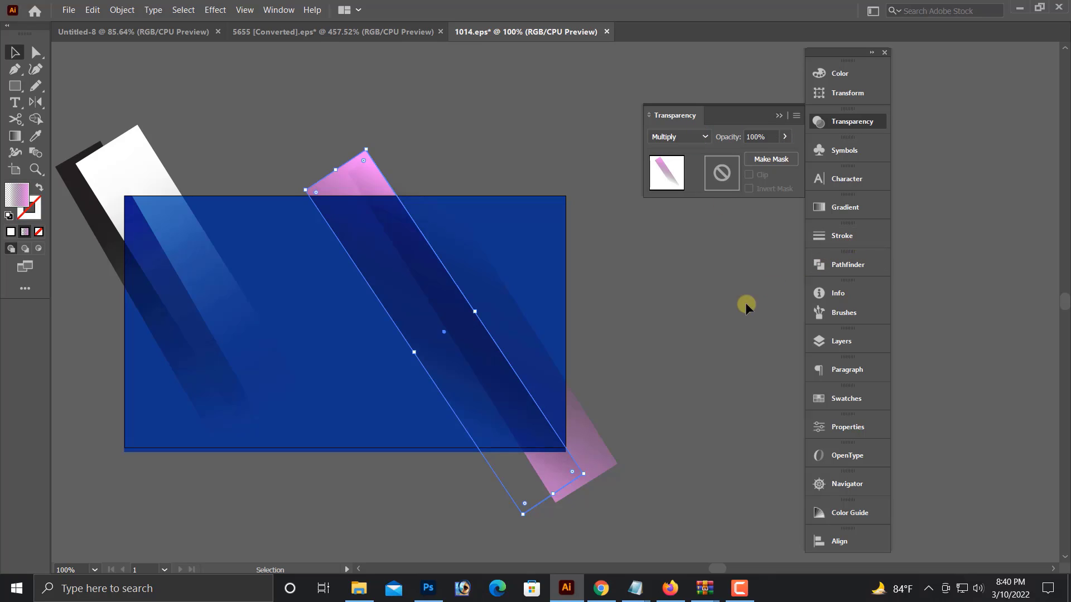
left_click(359, 212)
left_click(335, 189)
- Set the rotated pink copy's gradient angle to 50° after trying -128°
left_click(864, 122)
left_click(857, 208)
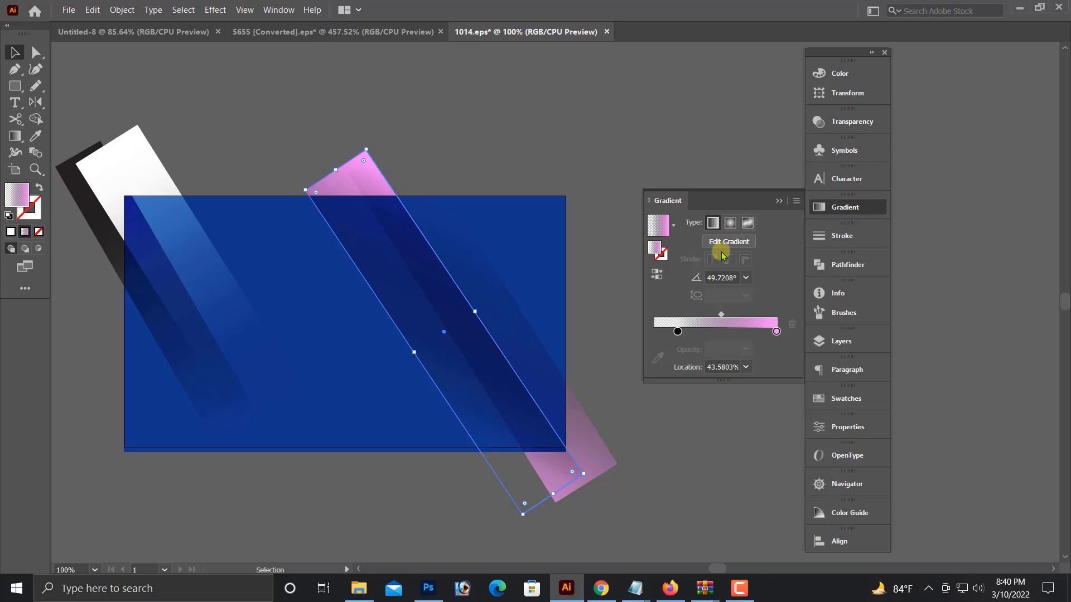
left_click_drag(731, 275, 672, 265)
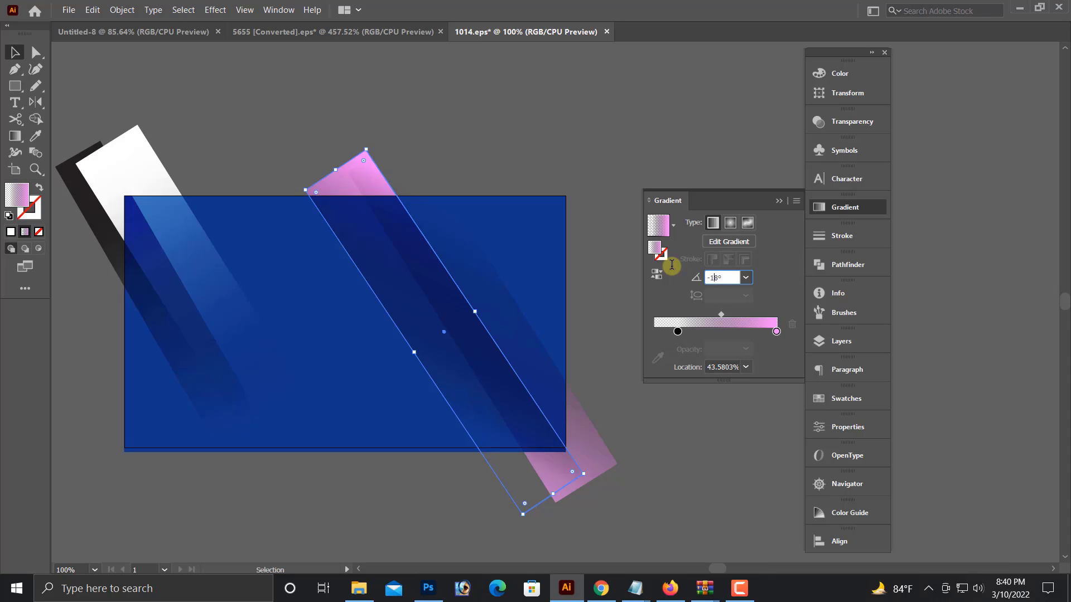
type("-128")
key("Return")
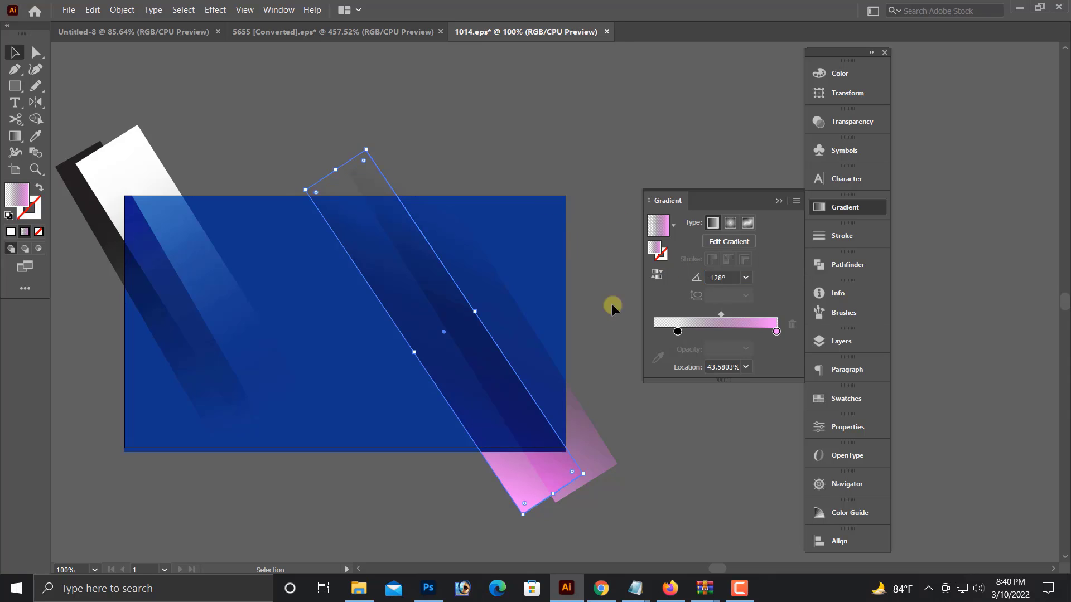
left_click_drag(730, 277, 680, 264)
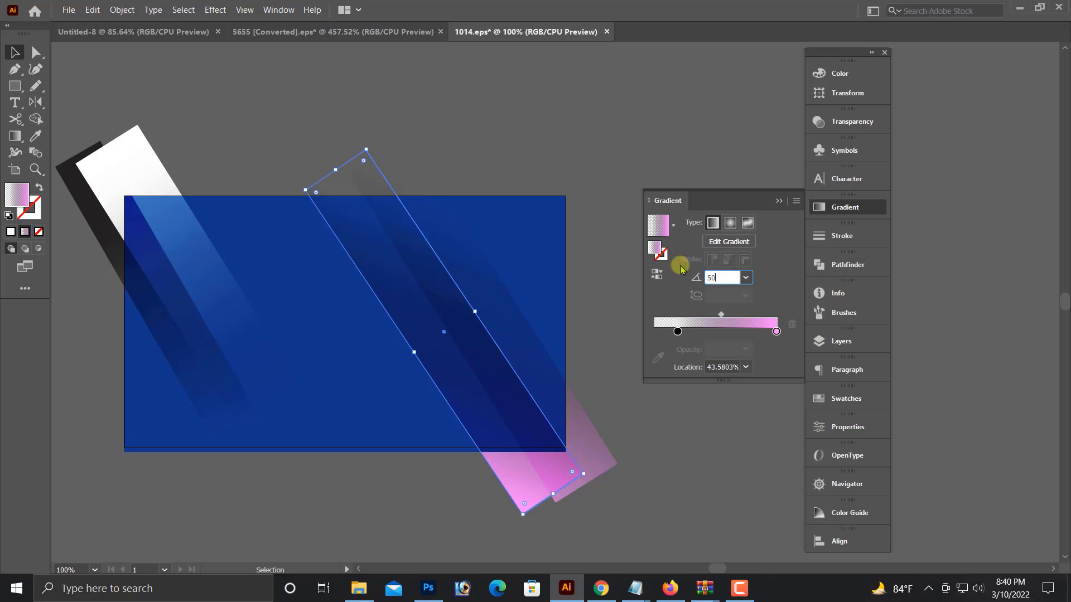
key("Return")
left_click(281, 428)
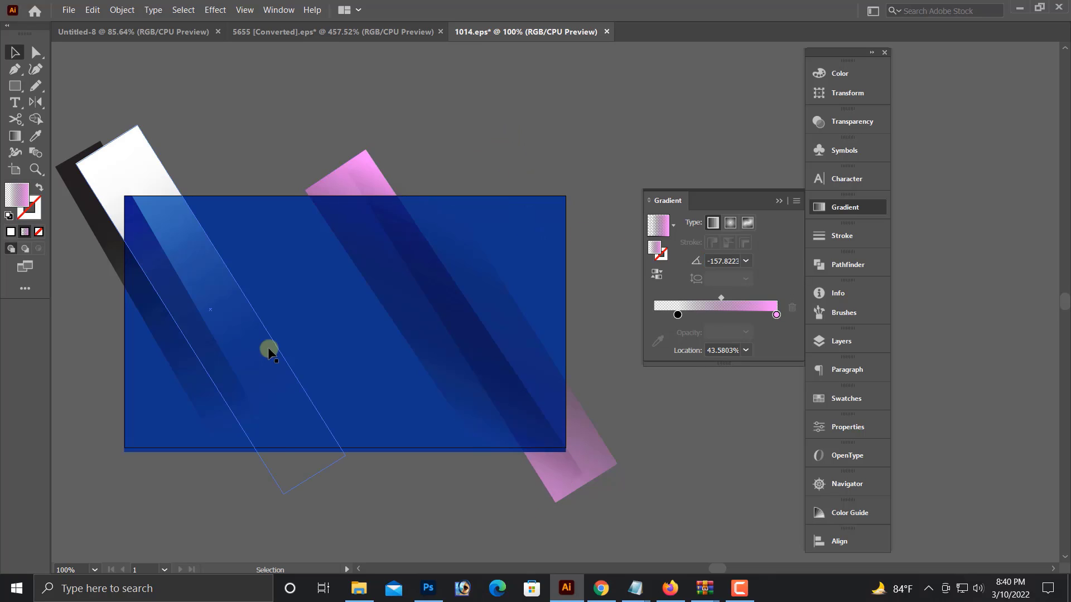
- Duplicate the rotated pink strip, narrow the copy to about half its width and place it along the left side of the other strips
left_click(357, 211)
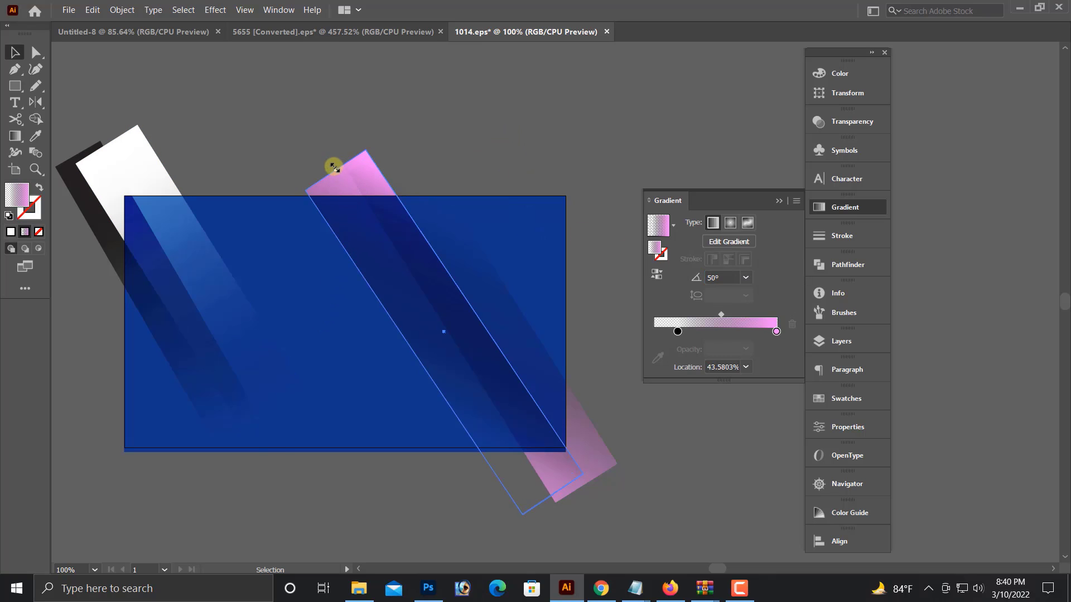
mouse_move(334, 167)
left_mouse_down()
mouse_move(324, 154)
mouse_move(350, 177)
mouse_move(317, 179)
mouse_move(376, 241)
left_mouse_up()
left_click(227, 191)
left_click_drag(438, 314, 384, 348)
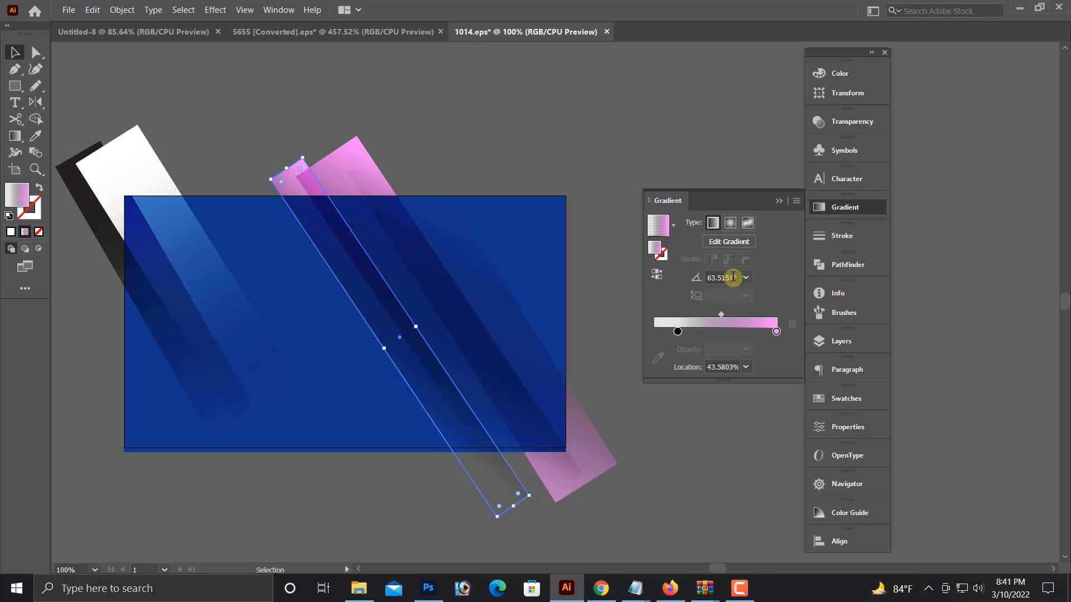
- Set the narrow pink strip's gradient angle to -60° after trying 48°
key("Return")
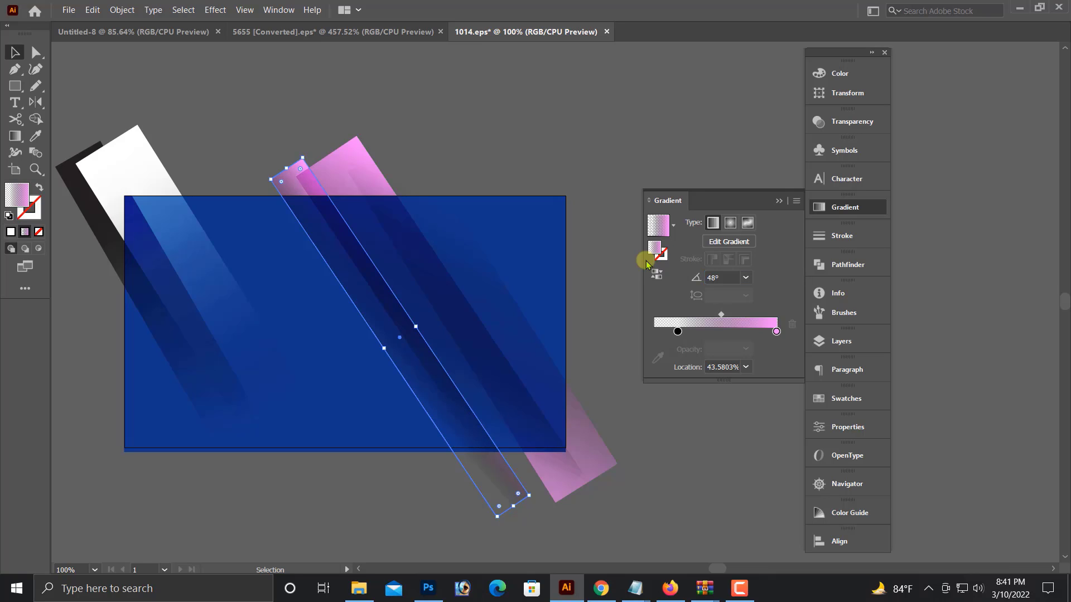
left_click(730, 277)
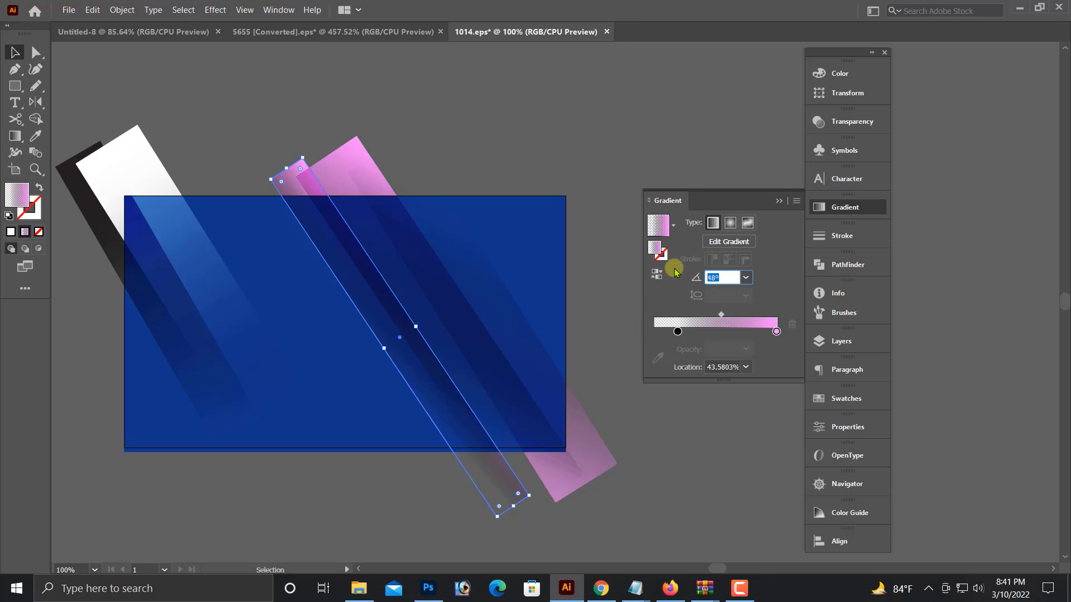
key("Return")
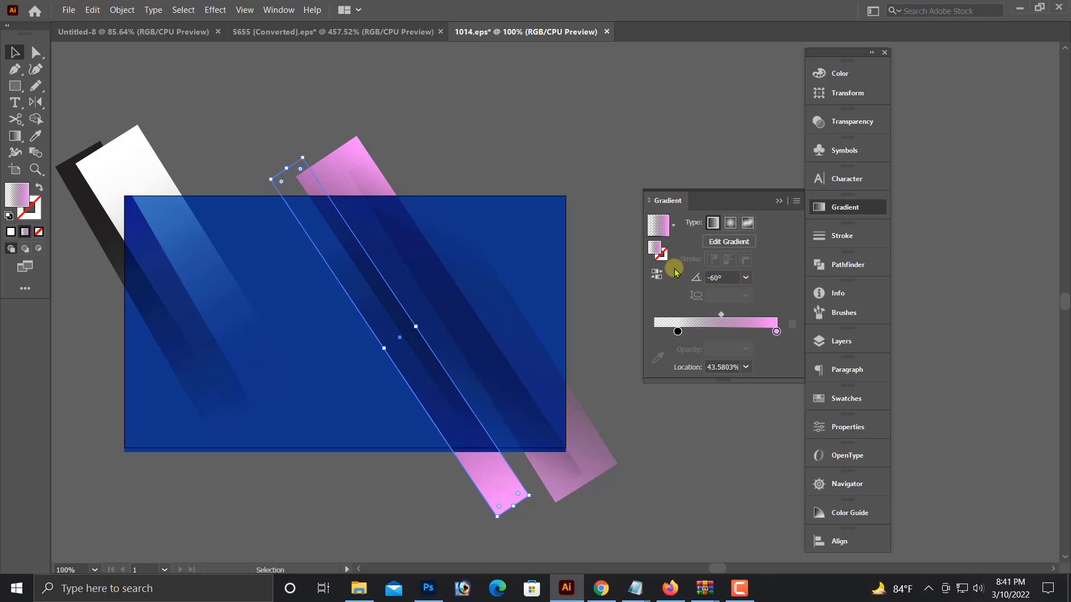
left_click(564, 175)
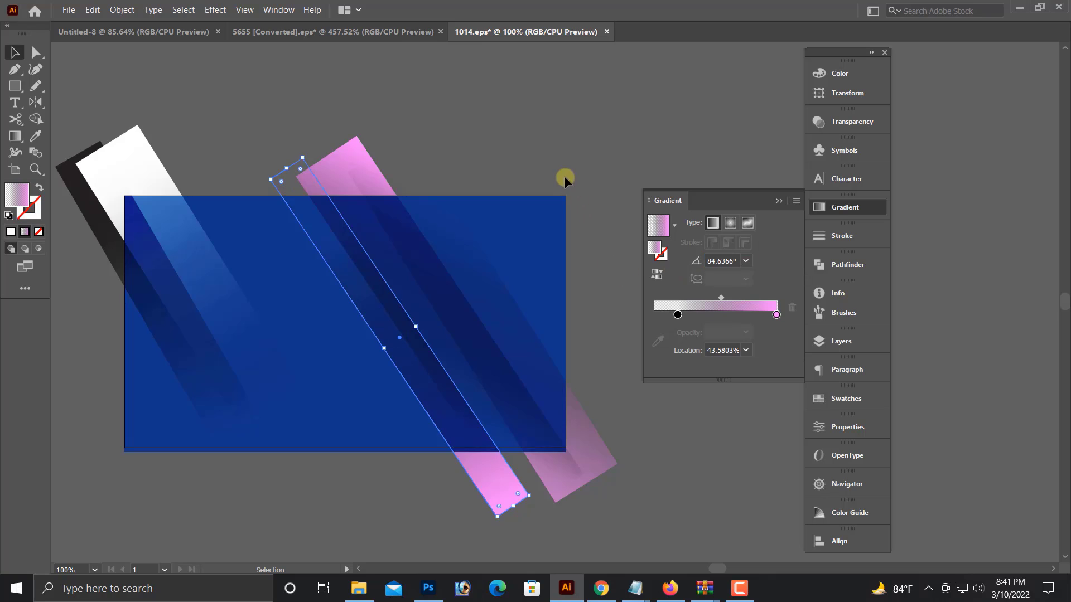
- Set the narrow pink strip's opacity to 40%
left_click(493, 492)
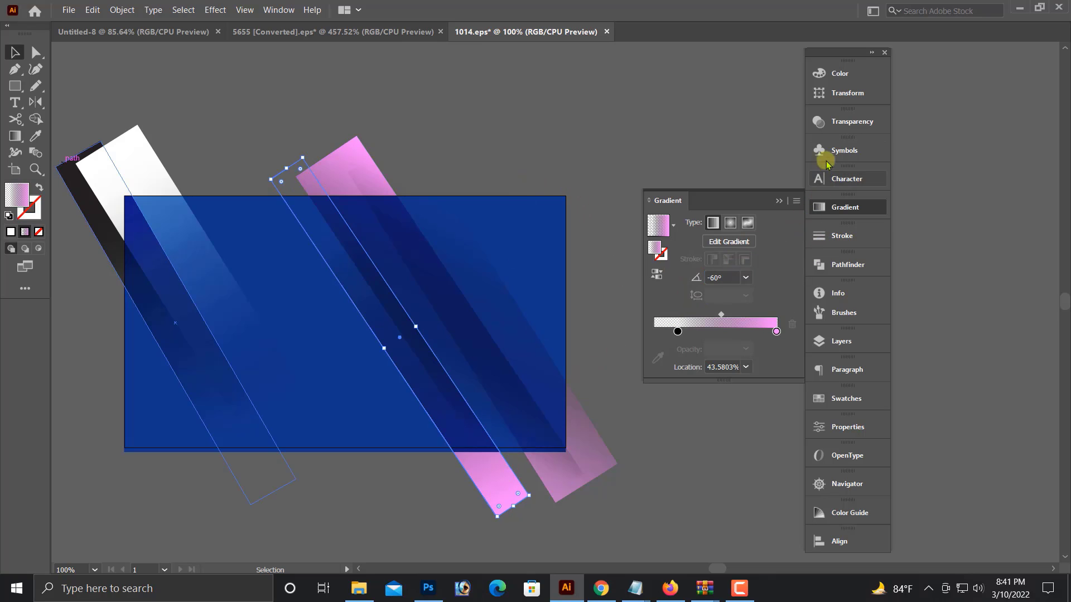
left_click(855, 121)
left_click(747, 138)
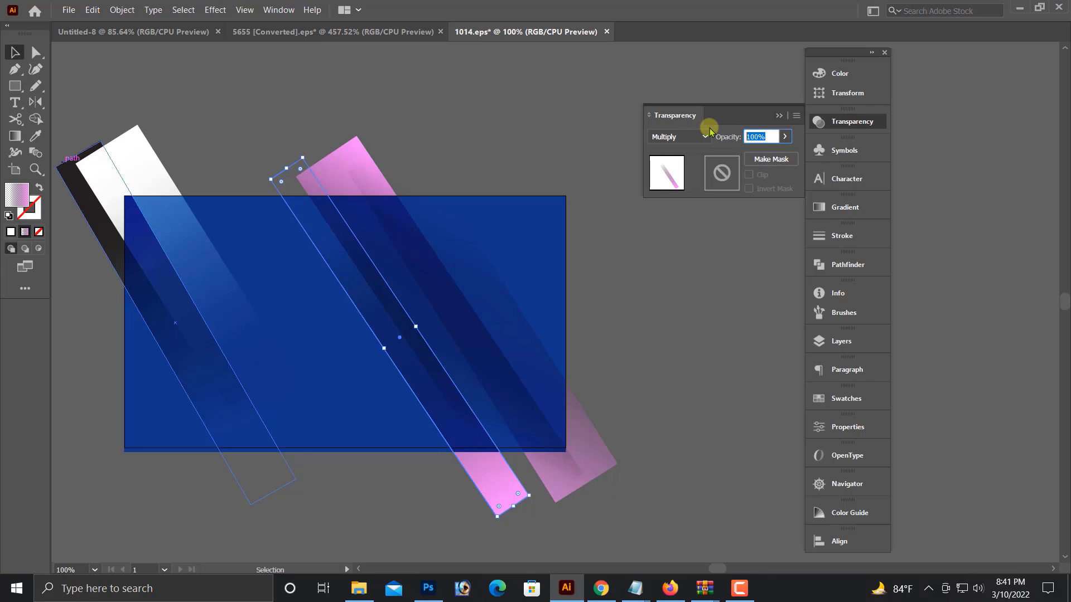
key("Return")
left_click(698, 386)
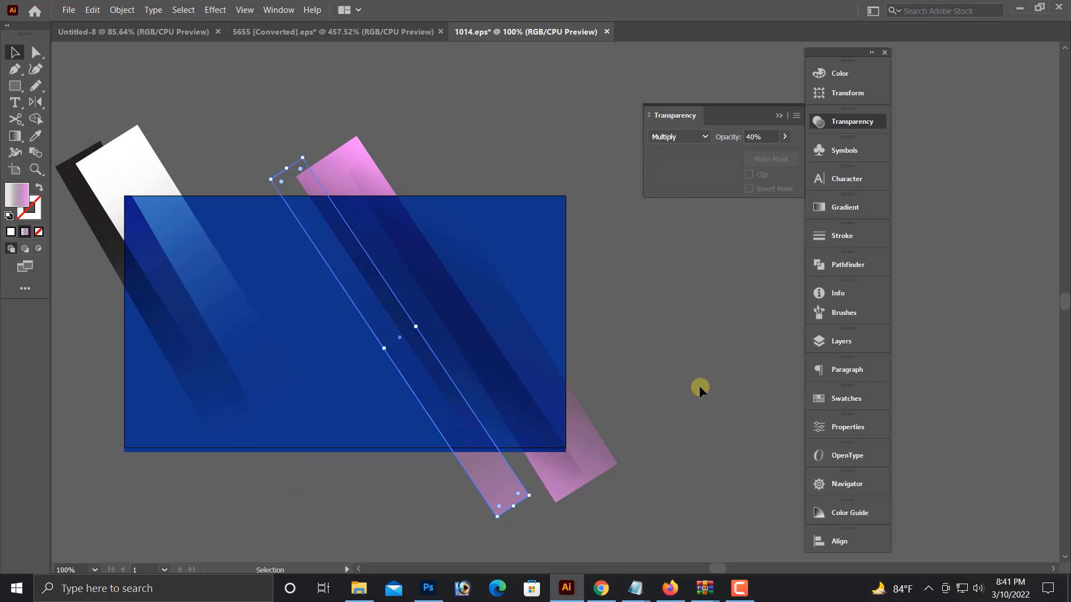
- Duplicate the white strip to its right and rotate the copy about 180°, keeping it diagonal with its white end below the background
left_click_drag(668, 413, 713, 407)
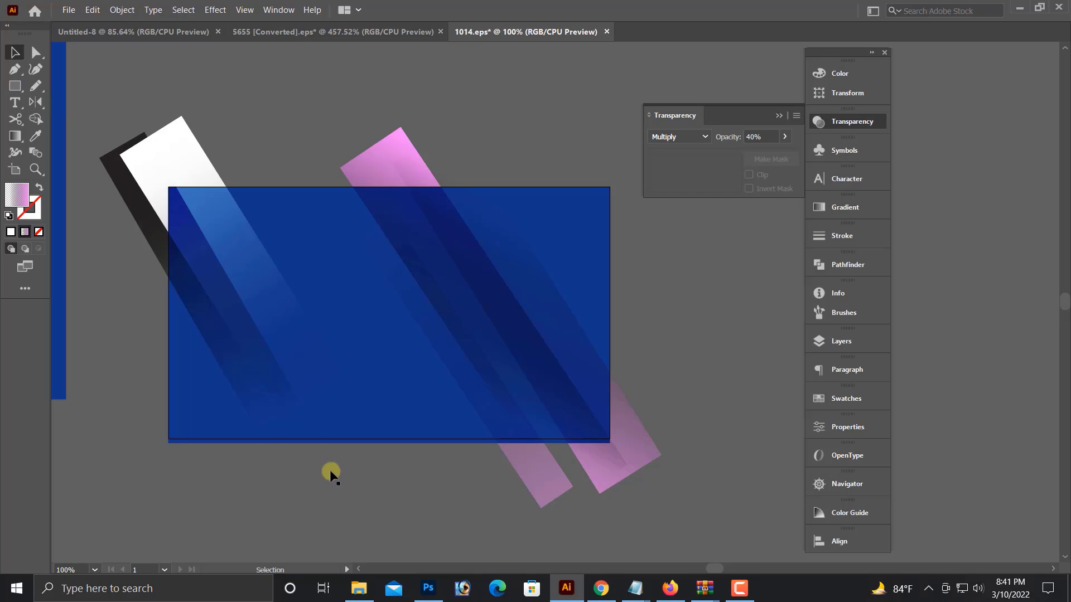
left_click(201, 189)
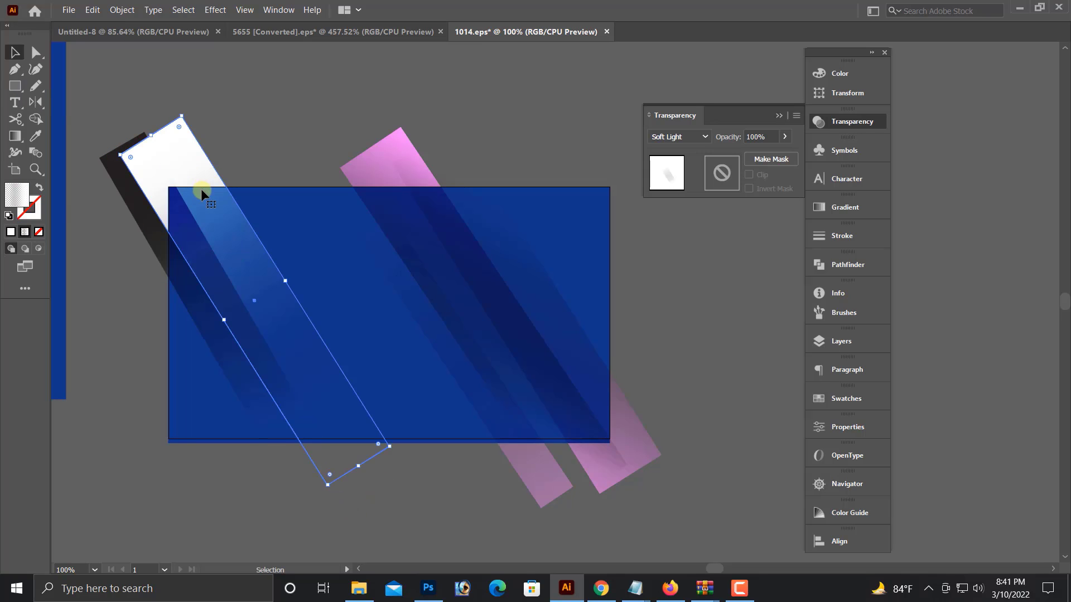
left_click_drag(222, 177, 281, 173)
left_click_drag(183, 152, 450, 475)
left_click_drag(380, 438, 370, 470)
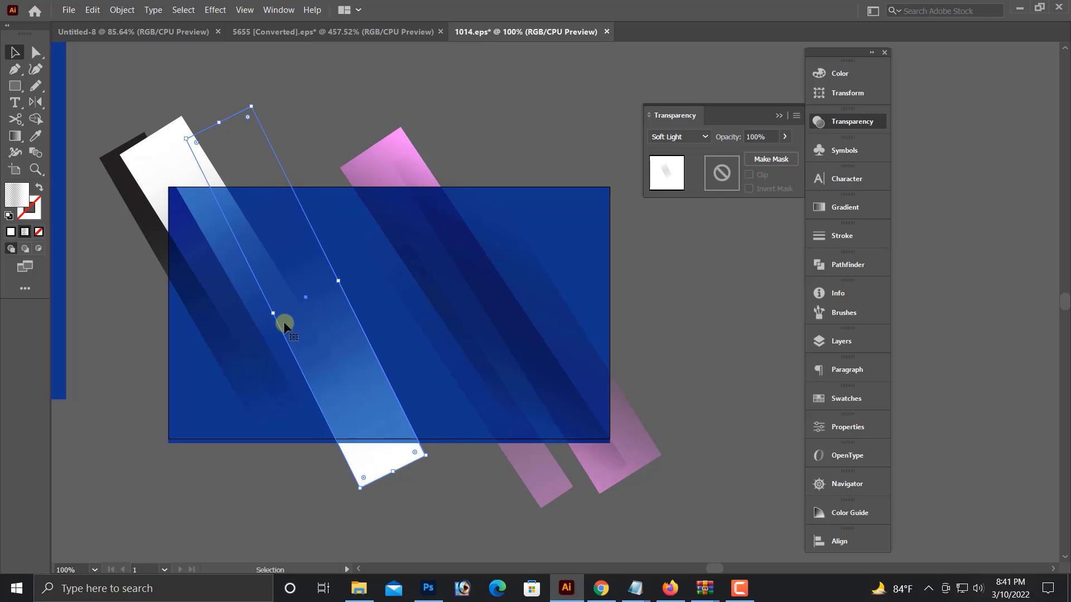
left_click_drag(179, 132, 176, 146)
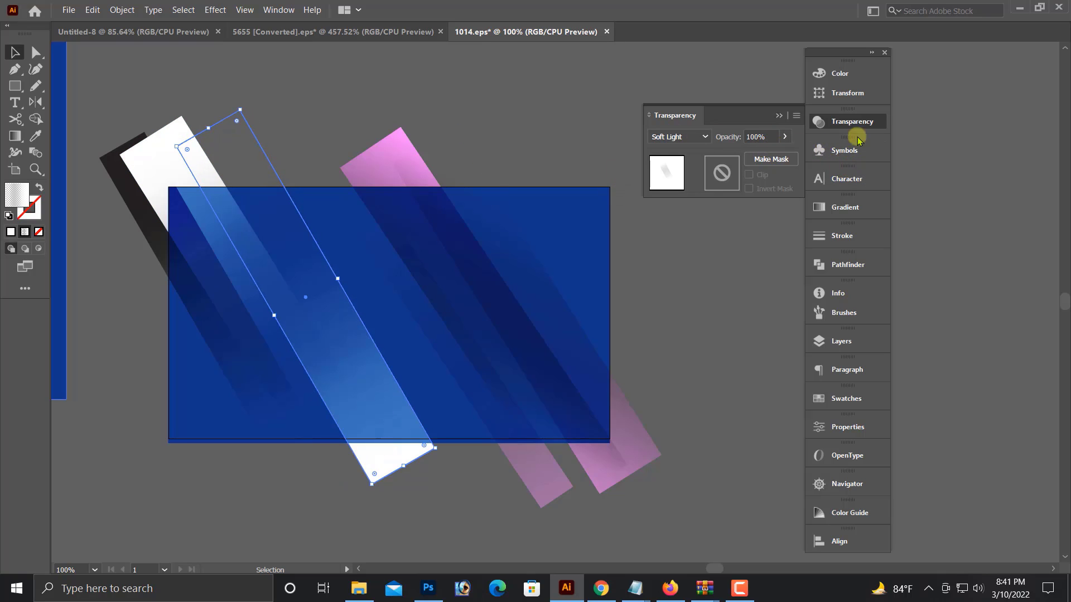
- Set the white copy's gradient angle to -128° after trying 129°
left_click(848, 208)
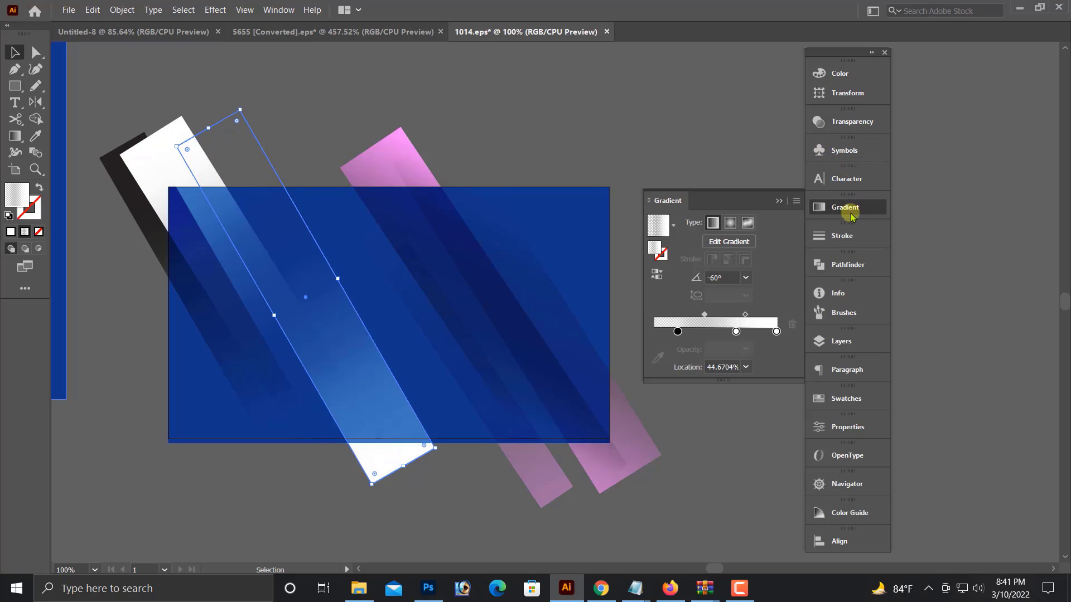
left_click(733, 278)
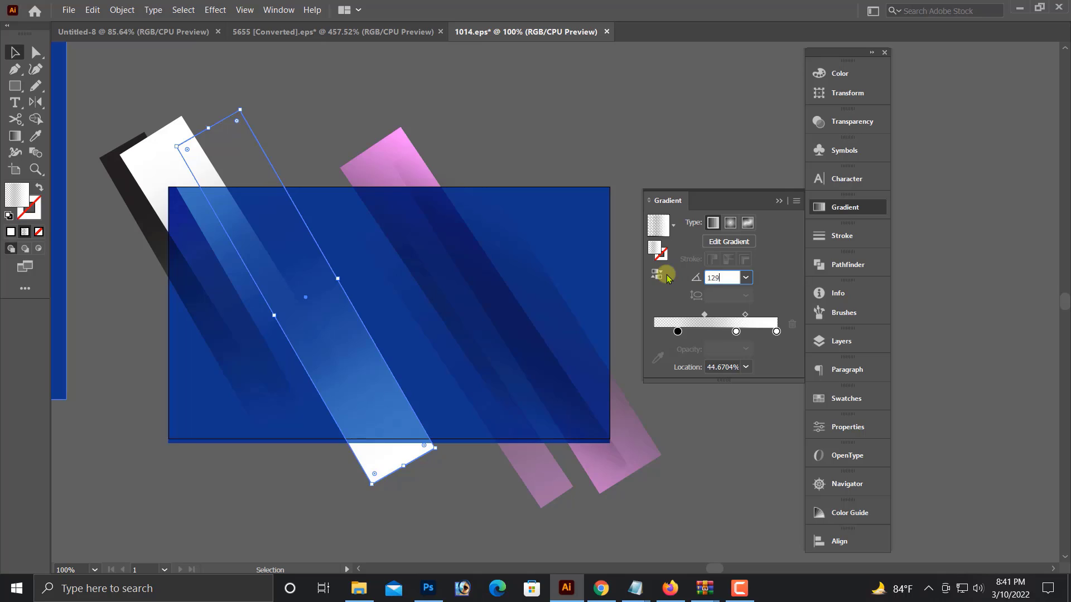
key("Return")
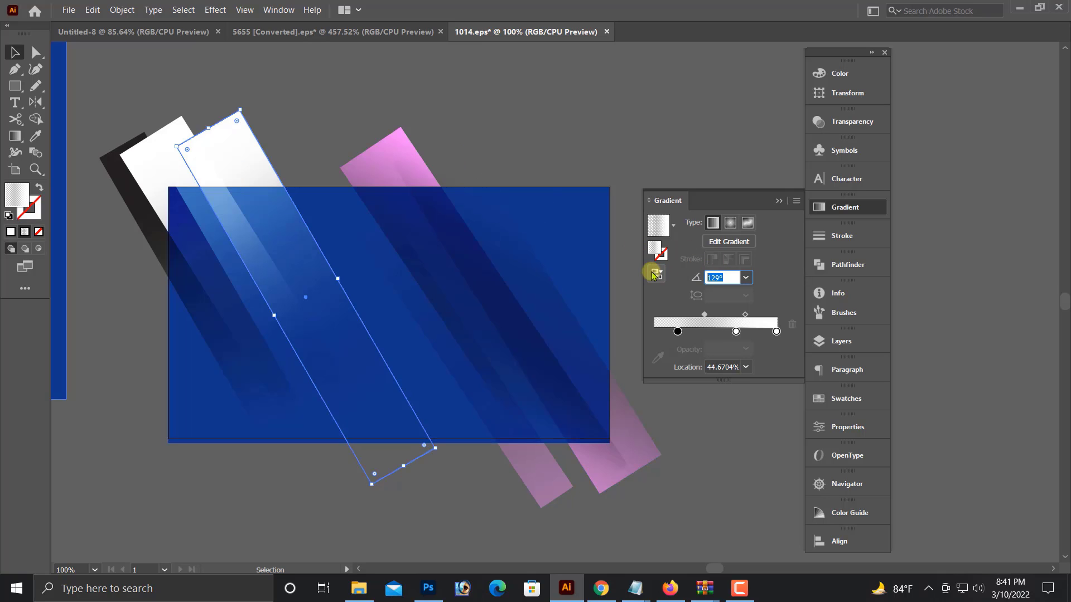
type("129")
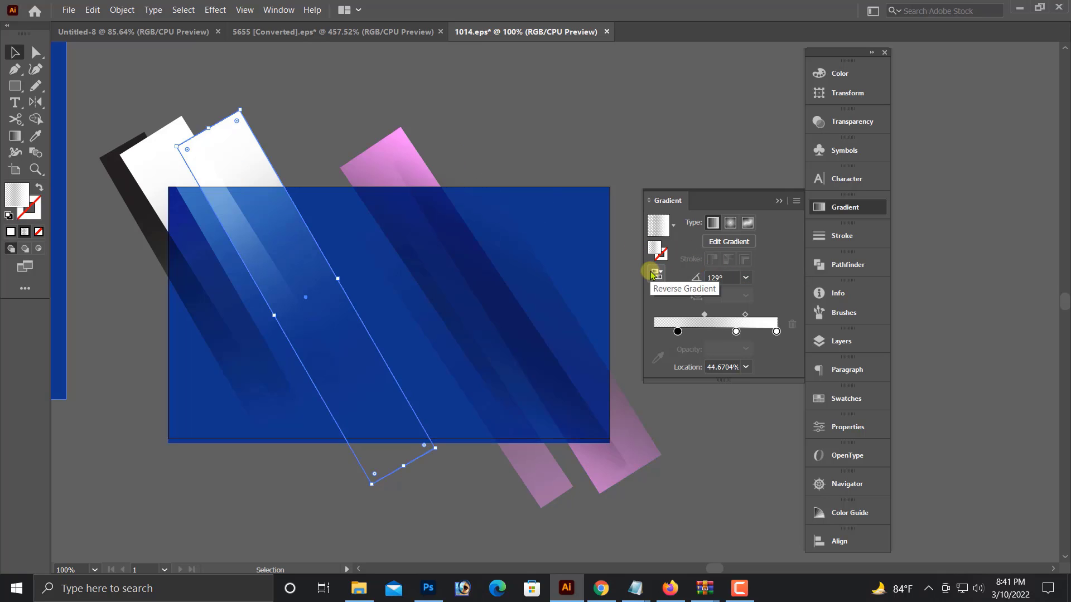
left_click(723, 278)
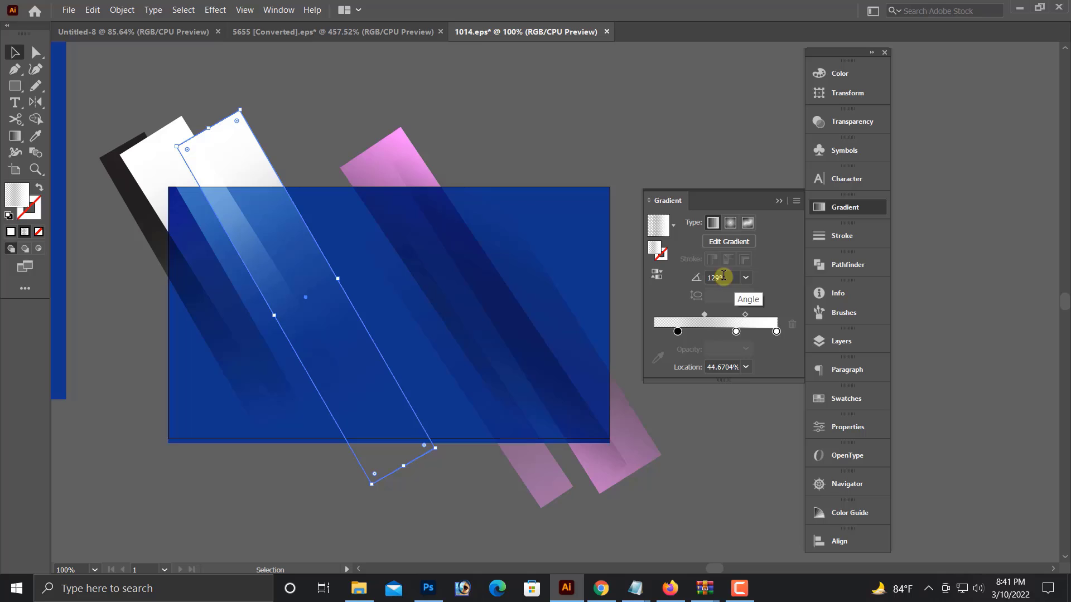
left_click(656, 272)
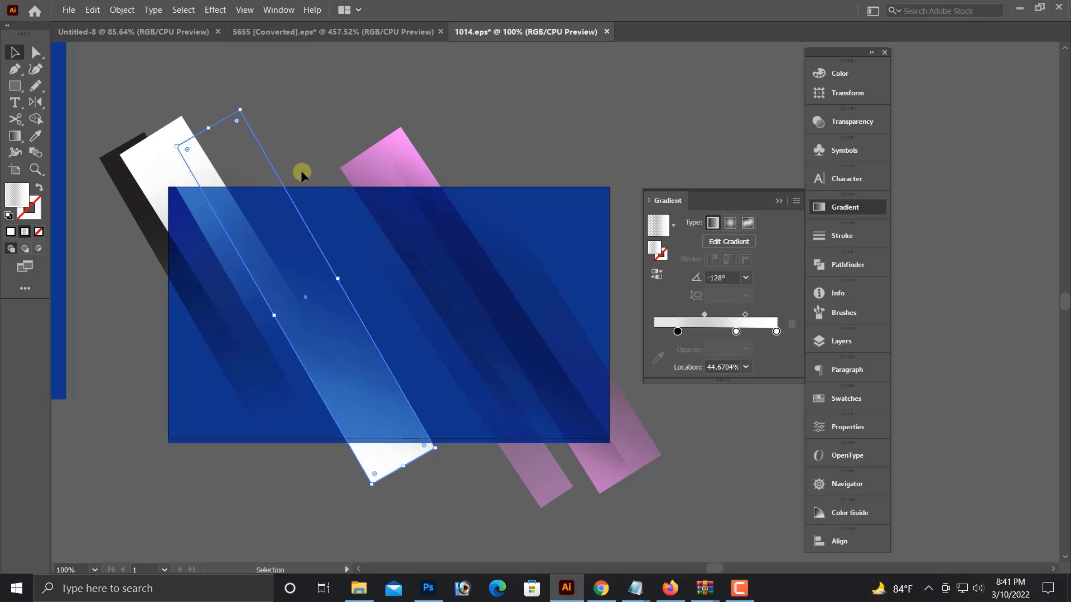
left_click(433, 490)
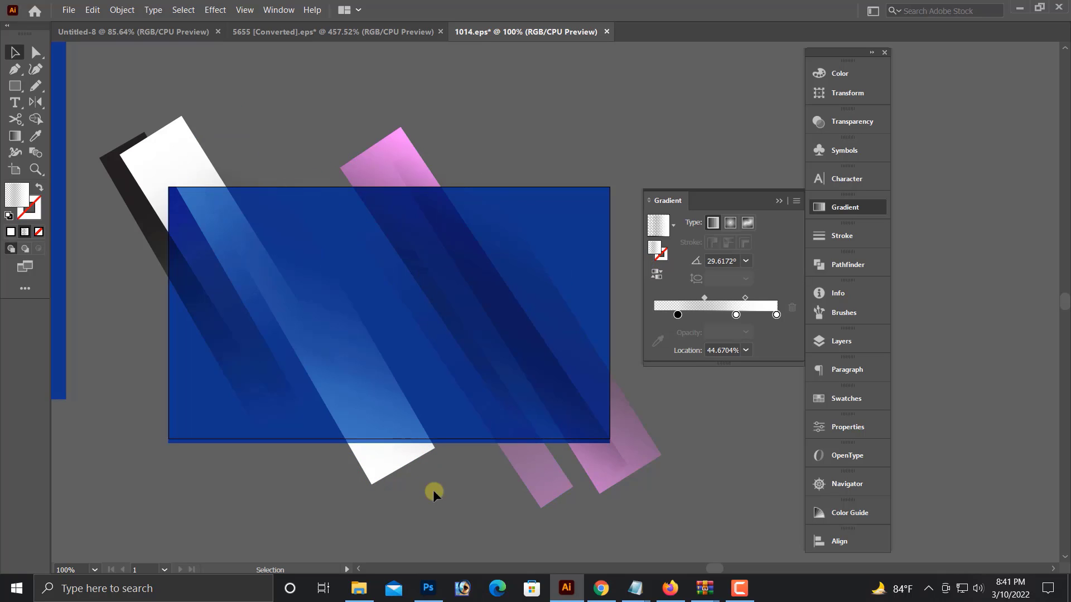
left_click(391, 472)
left_click(341, 478)
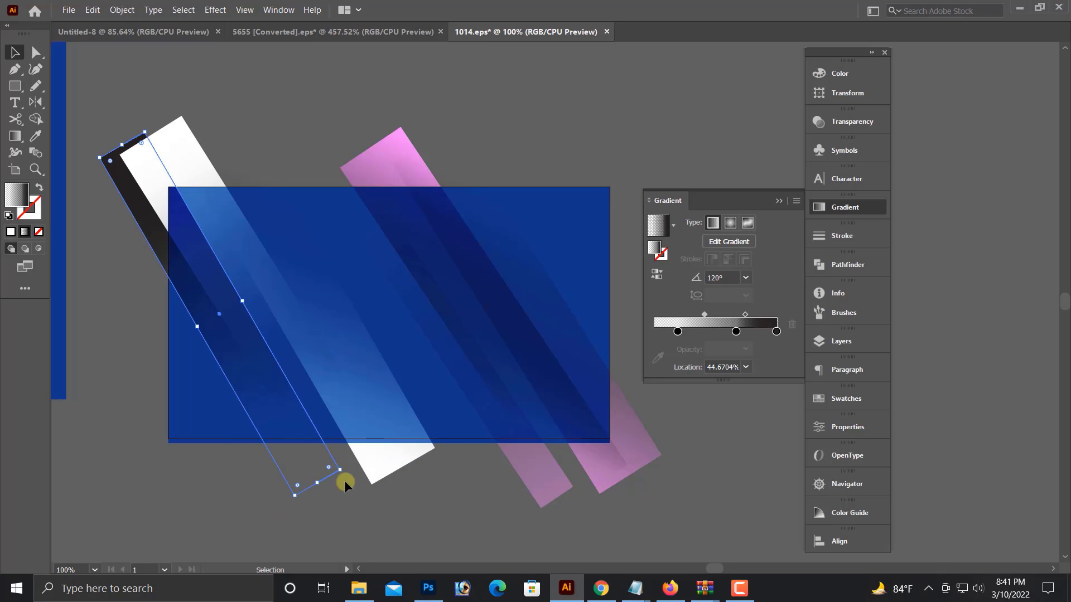
left_click(238, 485)
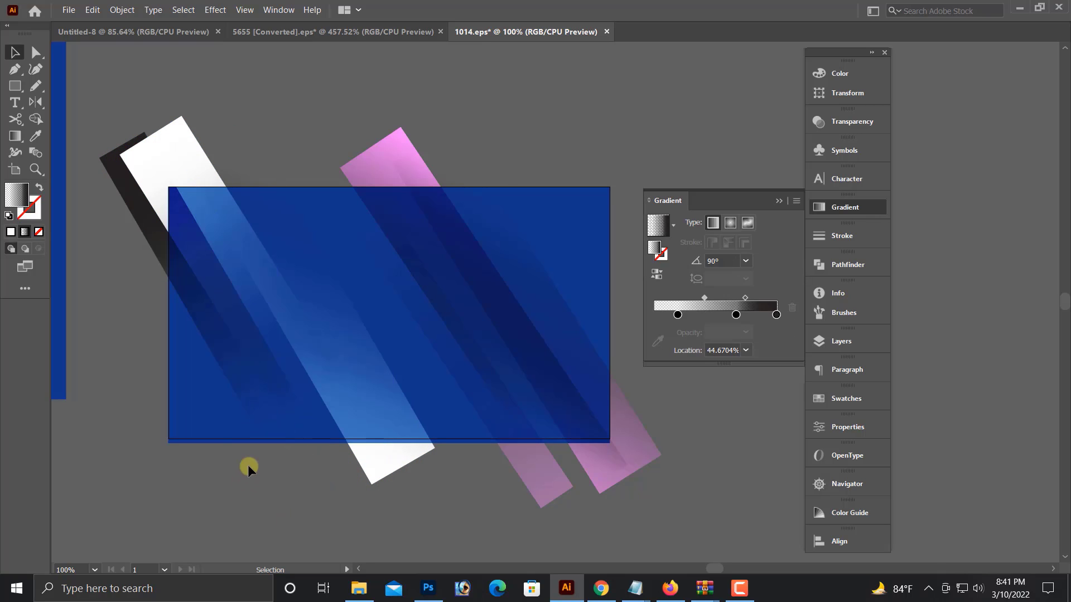
left_click(535, 473)
left_click_drag(538, 478, 498, 472)
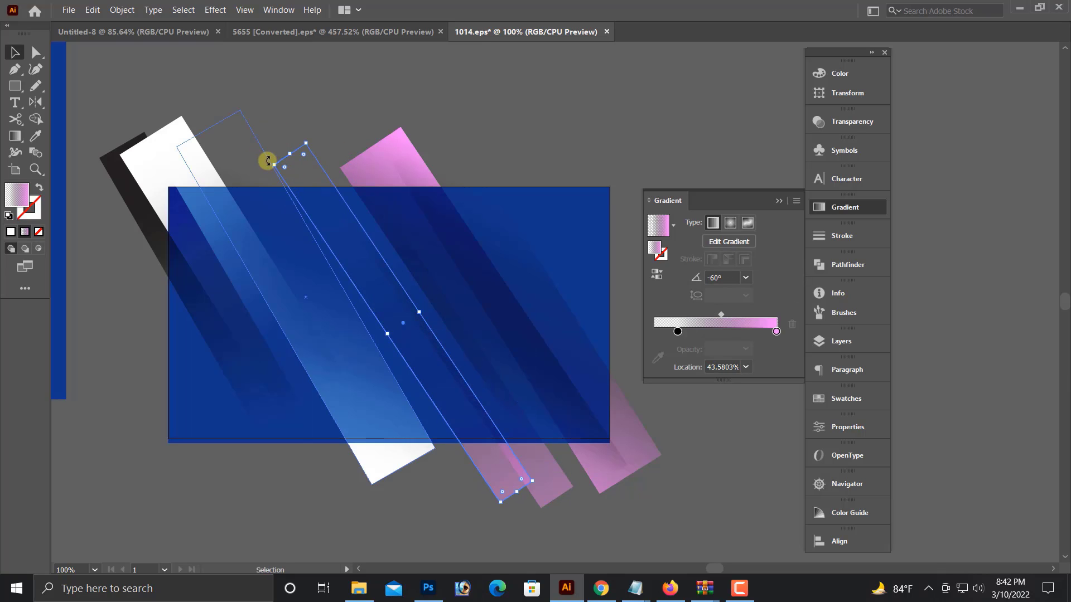
left_click_drag(268, 162, 476, 463)
left_click(489, 454)
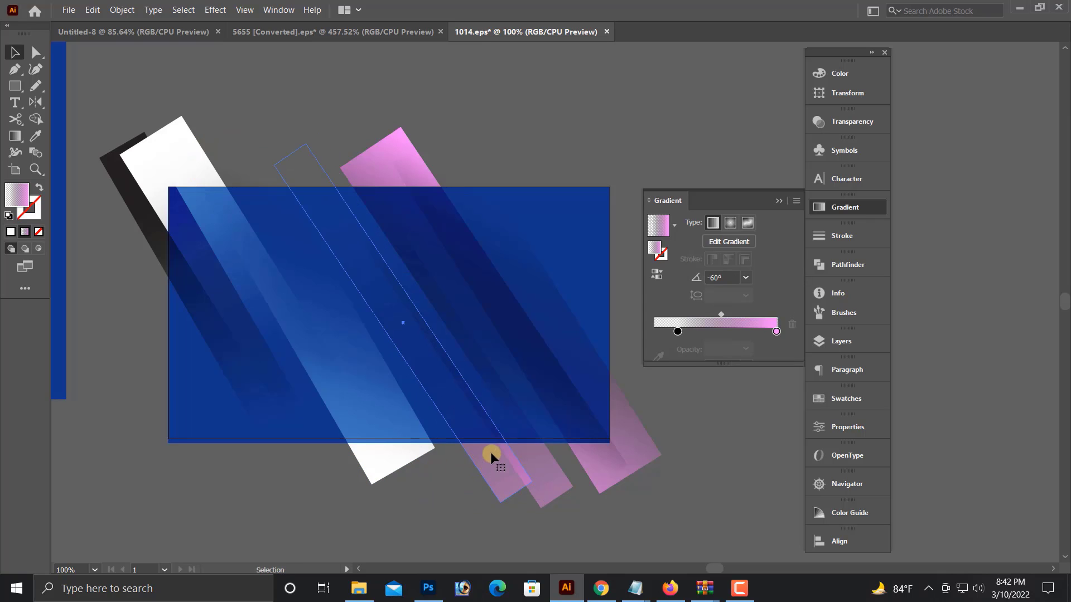
key("Delete")
- Duplicate the wide pink strip that starts above the background and place the copy to its left, beside the white copy
left_click(392, 157)
left_click_drag(392, 161, 282, 153)
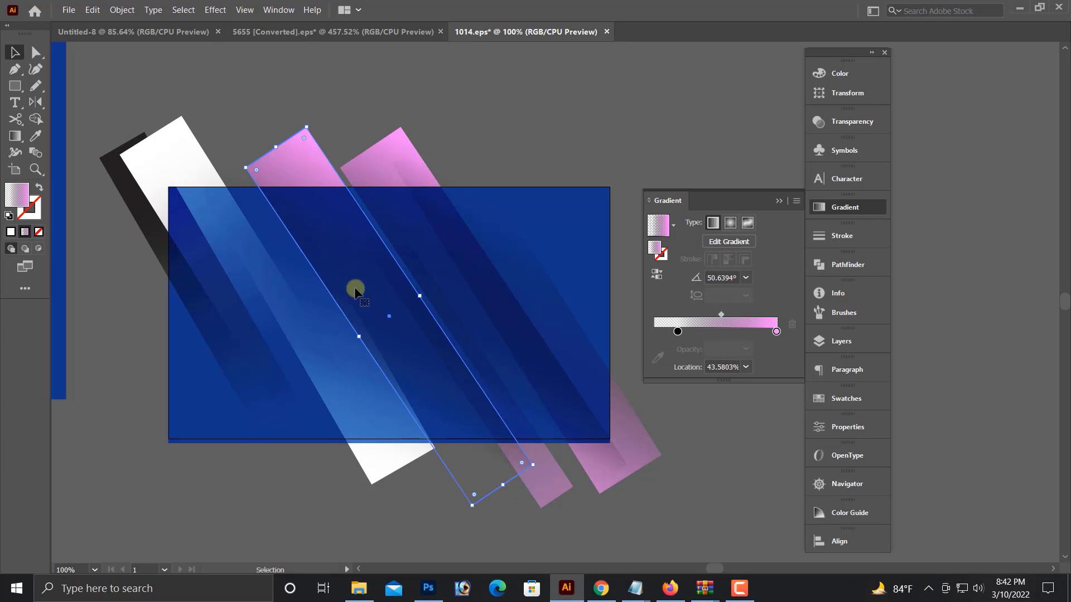
left_click(239, 159)
- Set the pink copy's gradient angle to -131° so its pink end falls below the background
left_click(285, 152)
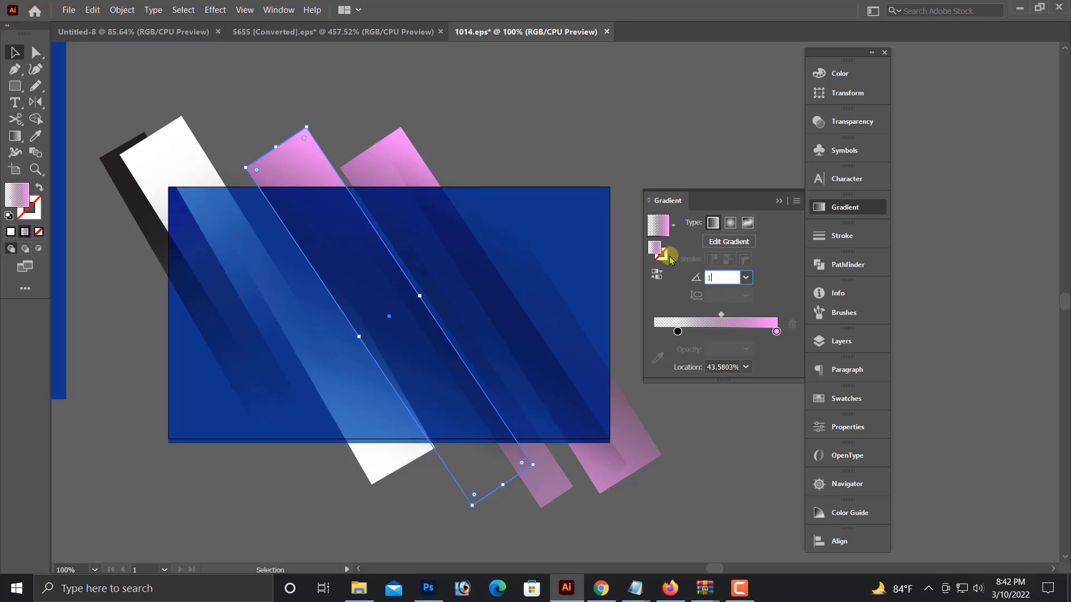
type("1")
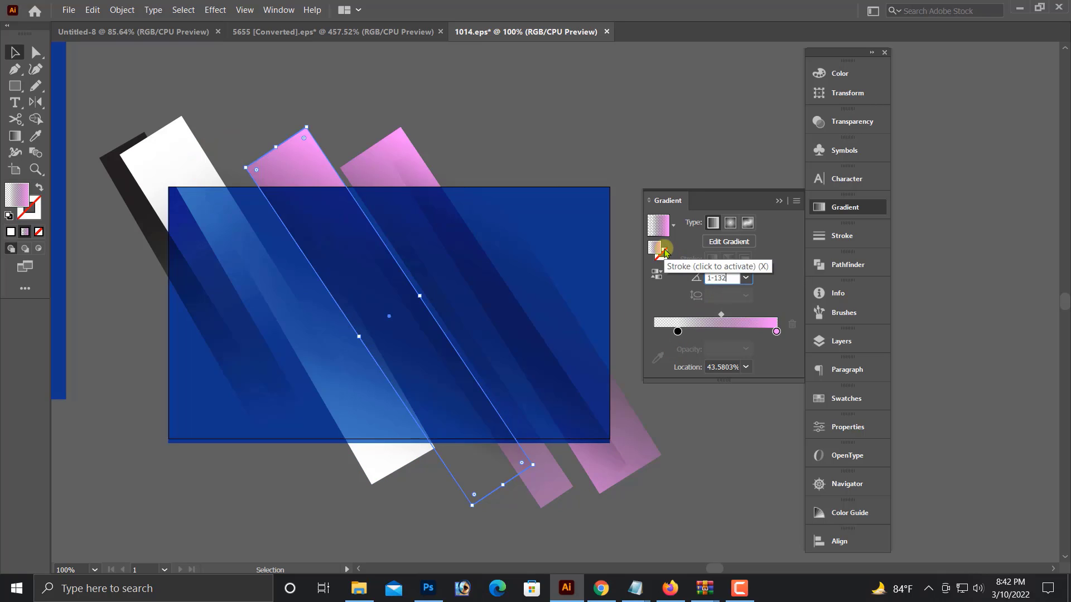
type("32")
key("Return")
left_click(417, 541)
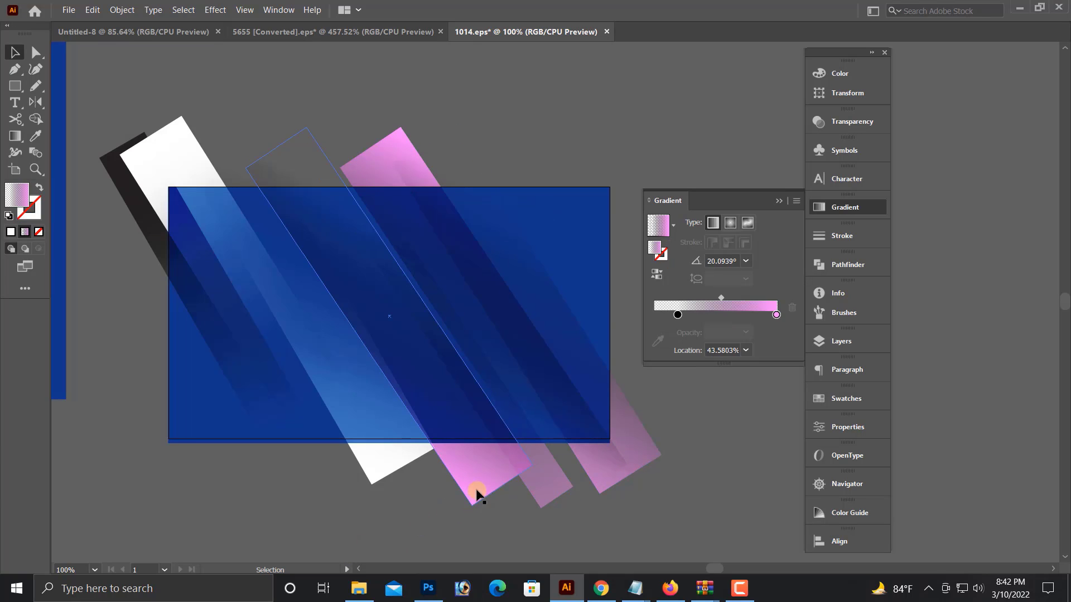
- Rotate the pink copy slightly to run parallel to the white copy and narrow it from the side facing the white
left_click(477, 494)
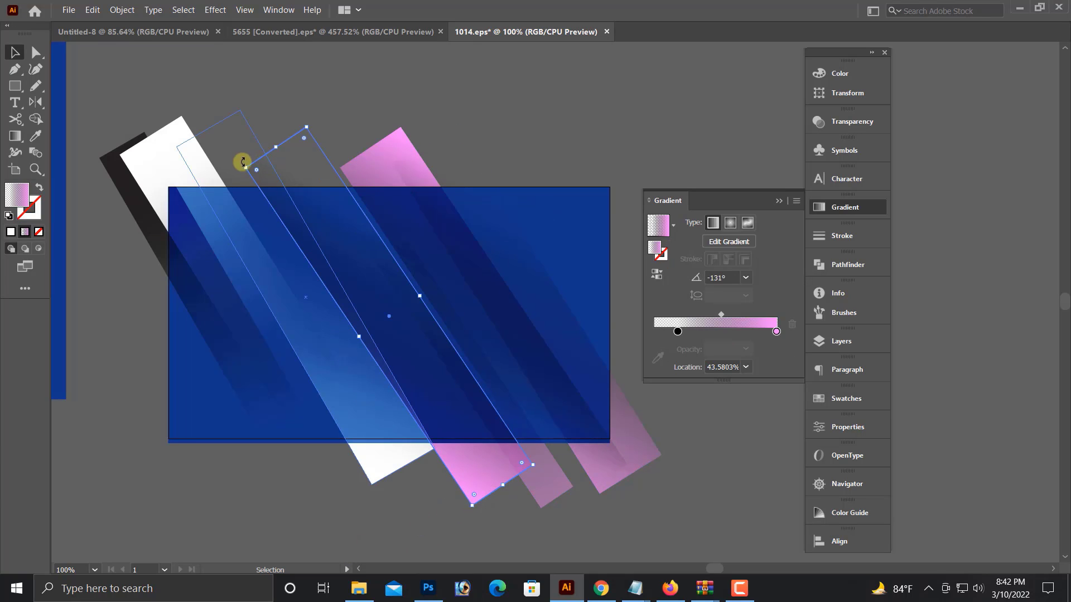
left_click_drag(243, 162, 248, 159)
left_click(480, 523)
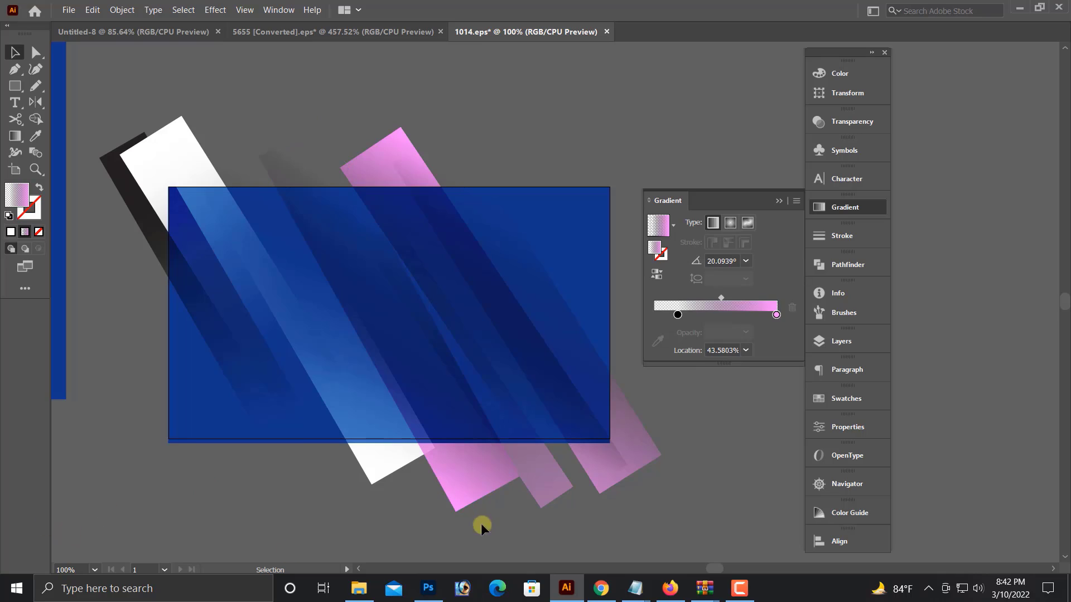
left_click(459, 506)
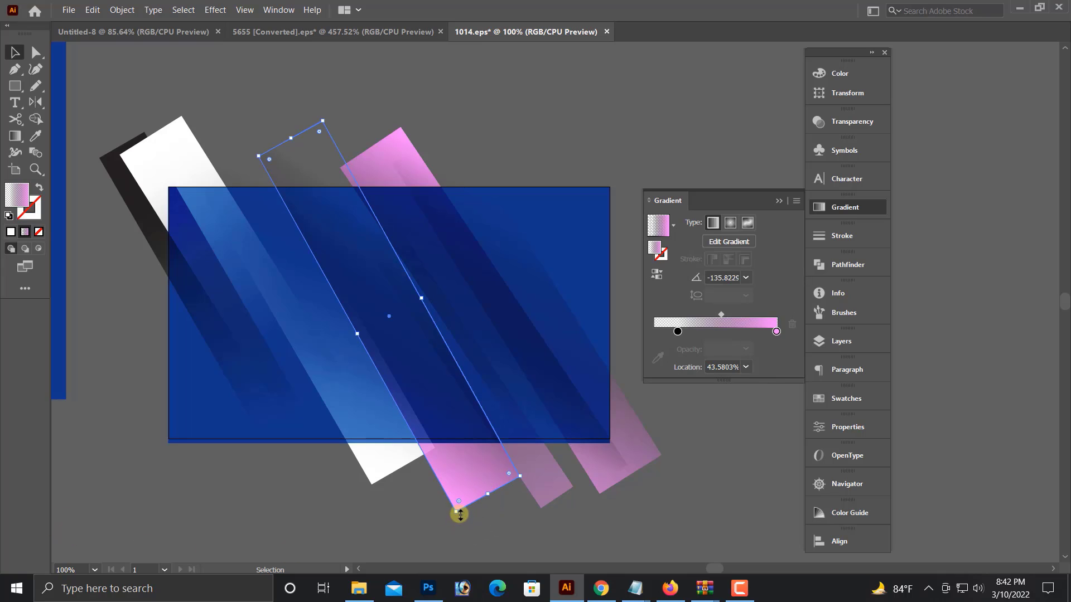
left_click_drag(459, 512, 467, 504)
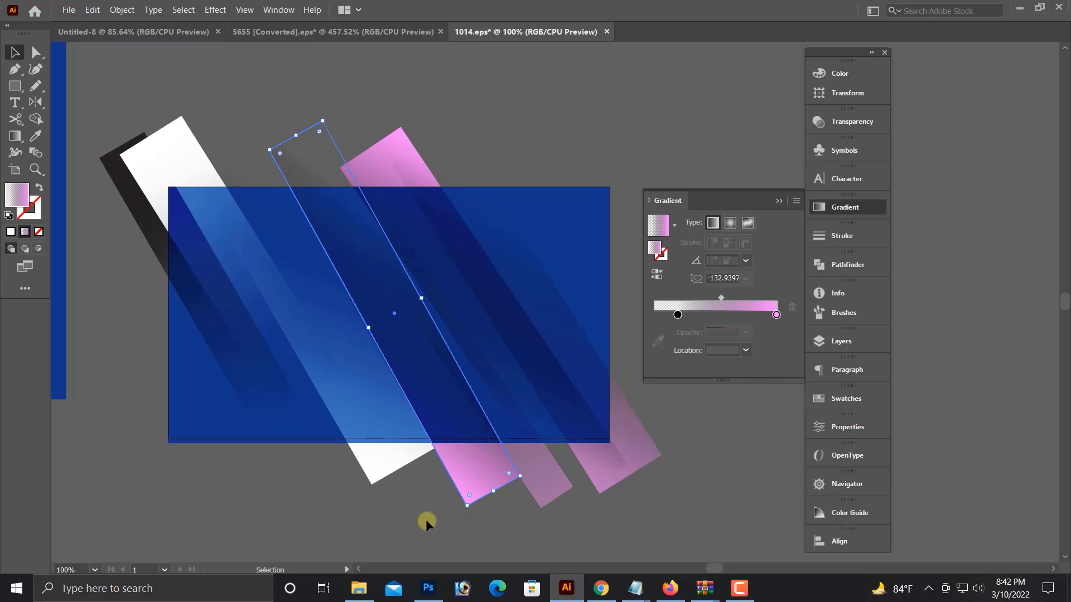
left_click(426, 521)
- Narrow the pink copy from its right side and rotate it slightly so its left edge meets the white copy's lower corner
left_click_drag(239, 370, 647, 499)
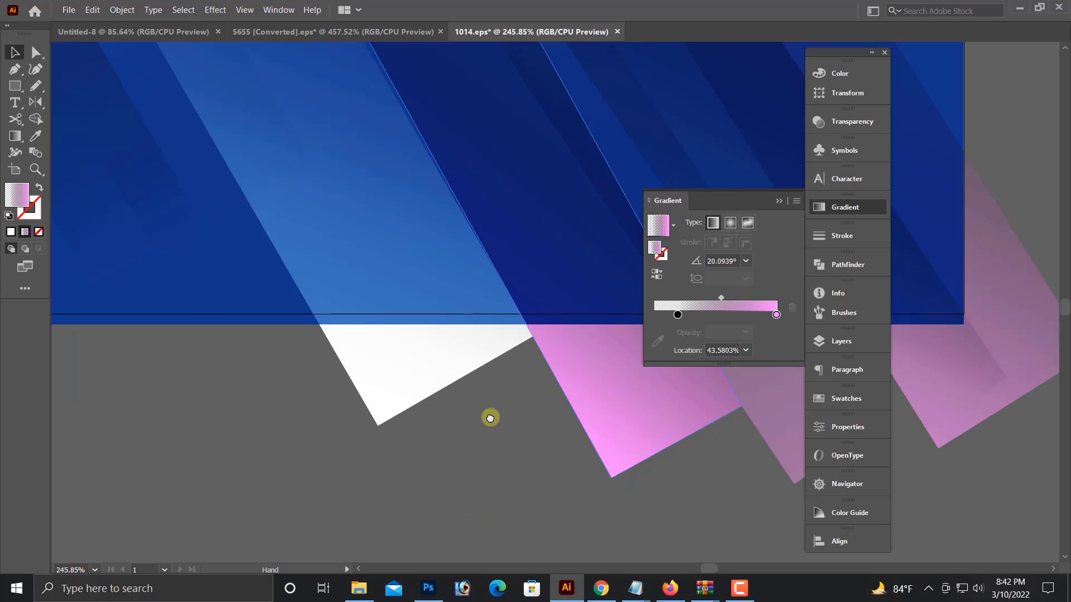
left_click_drag(490, 418, 329, 416)
left_click(528, 415)
left_click_drag(578, 405, 557, 423)
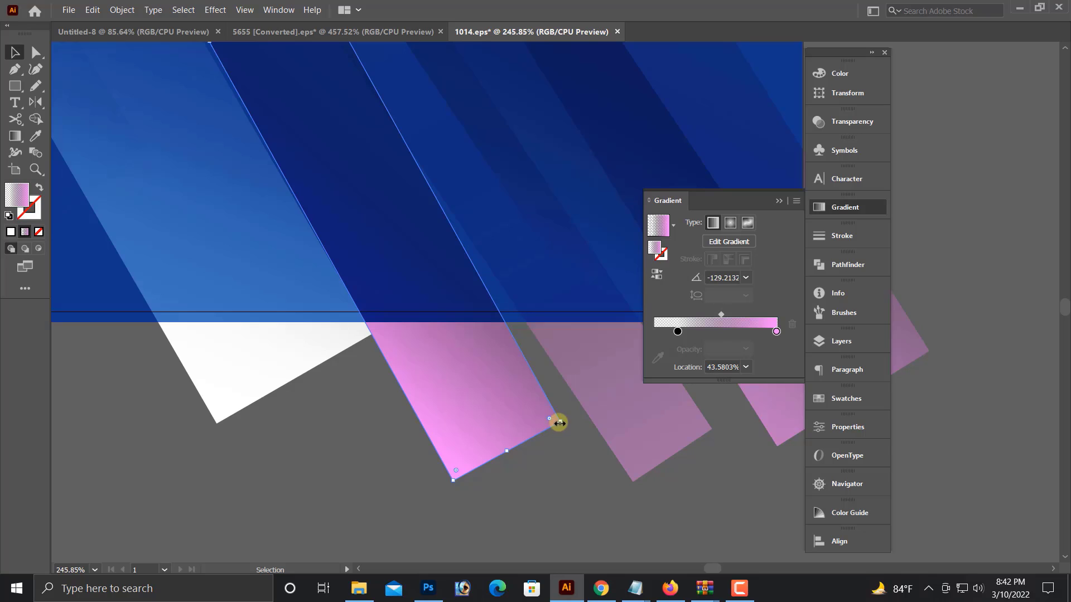
left_click_drag(450, 481, 476, 470)
key("ctrl+minus")
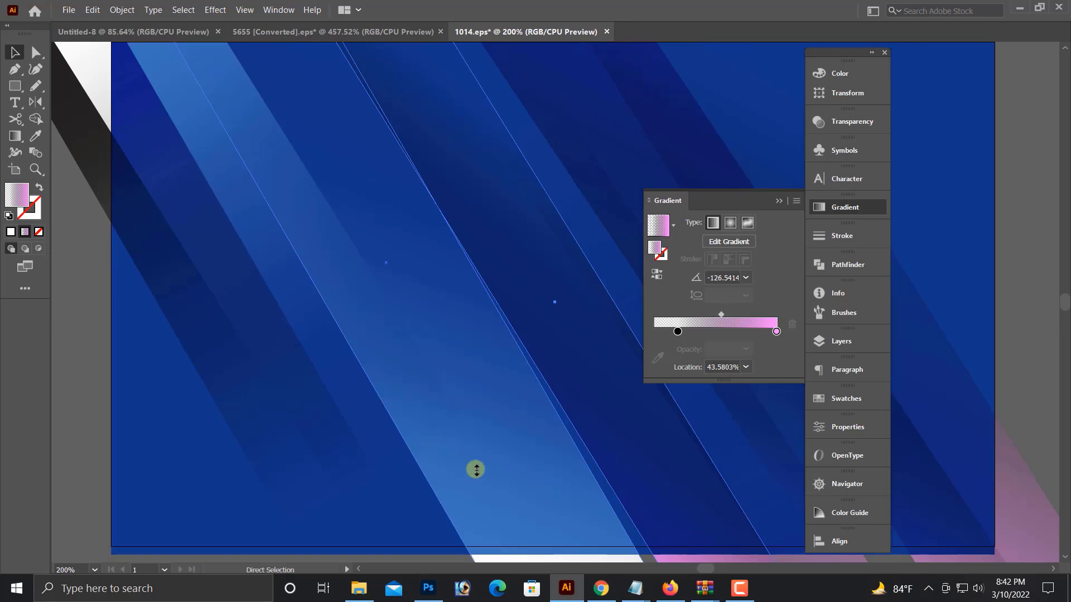
- Narrow the pink copy slightly further from its right edge
scroll(476, 469, "up", 3)
left_click(265, 115)
key("ctrl+minus")
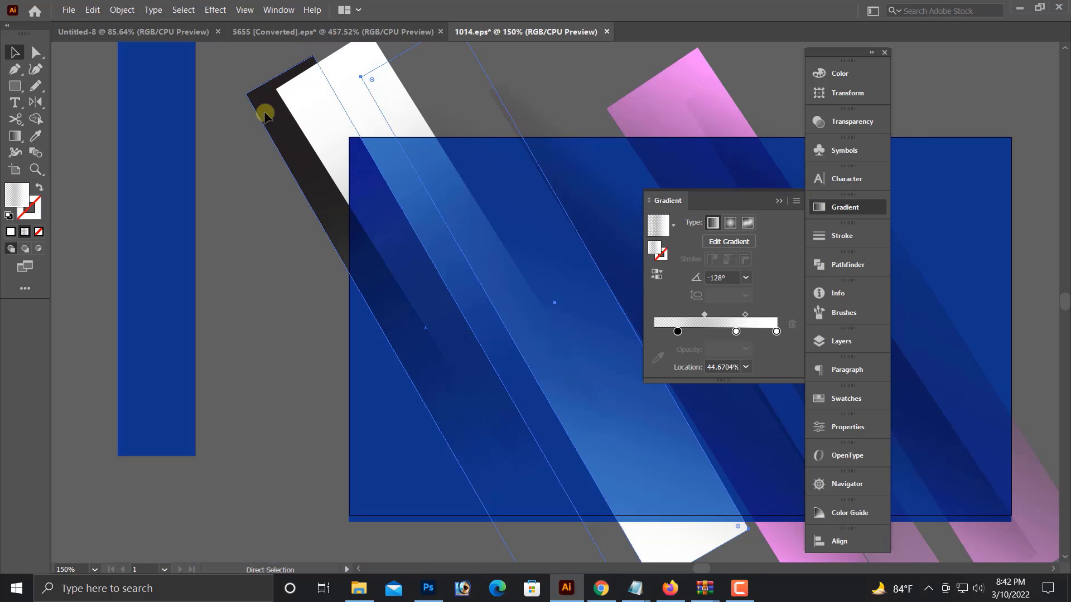
left_click_drag(608, 516, 354, 442)
key("alt+space")
key("Escape")
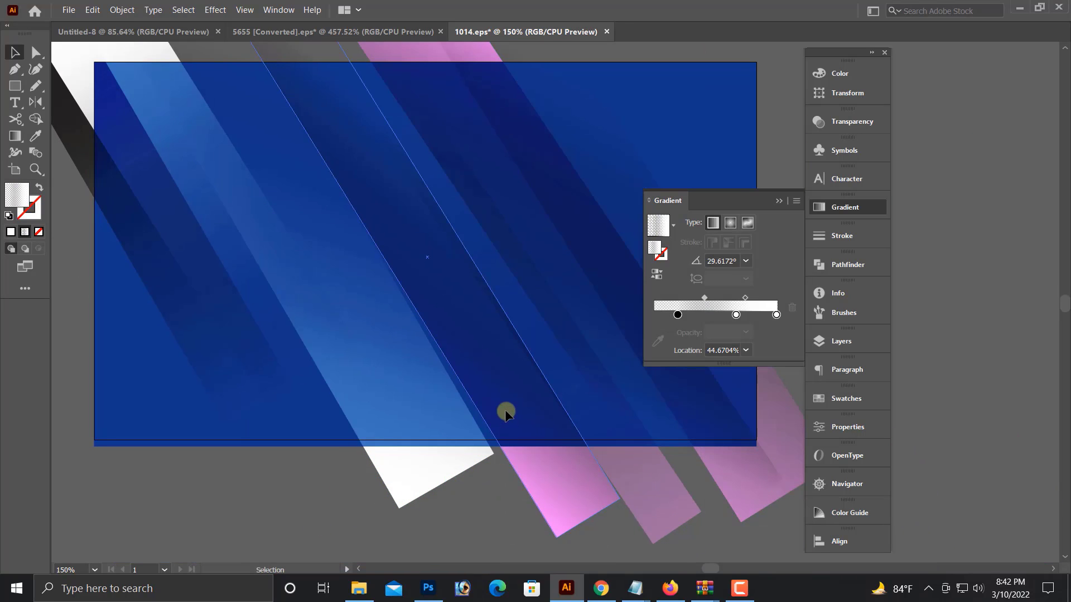
left_click(497, 395)
scroll(474, 335, "up", 2)
left_click_drag(458, 277, 454, 280)
left_click(198, 100)
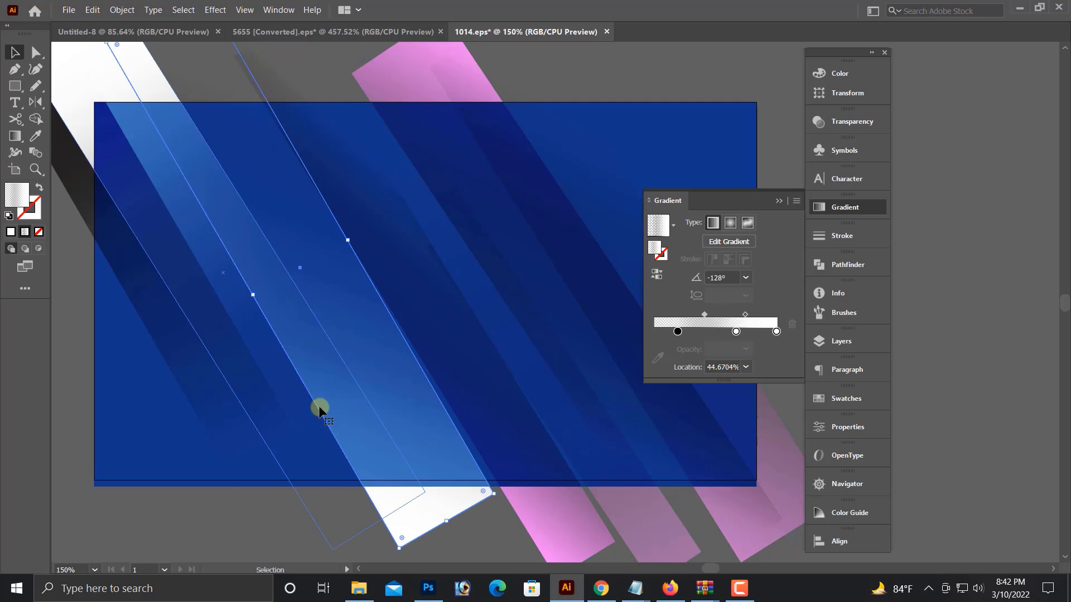
- Set the opacity of the pink copy beside the white strip to 50%, keeping Multiply blending
scroll(424, 446, "down", 1)
key("ctrl+minus")
key("ctrl+minus")
left_click_drag(552, 459, 294, 435)
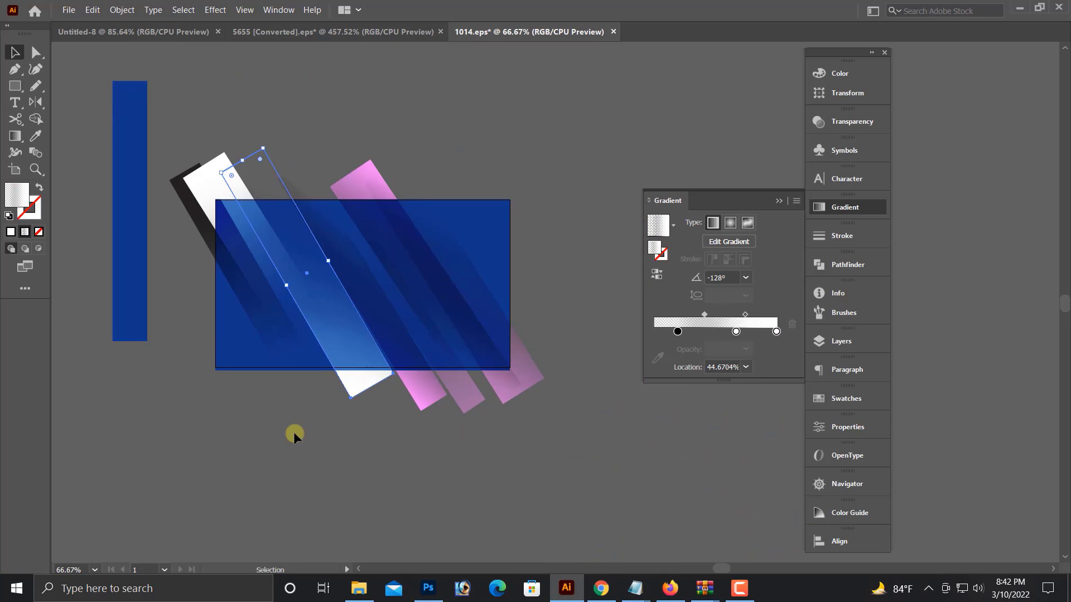
left_click(294, 435)
left_click_drag(129, 193, 746, 442)
left_click_drag(655, 437, 615, 458)
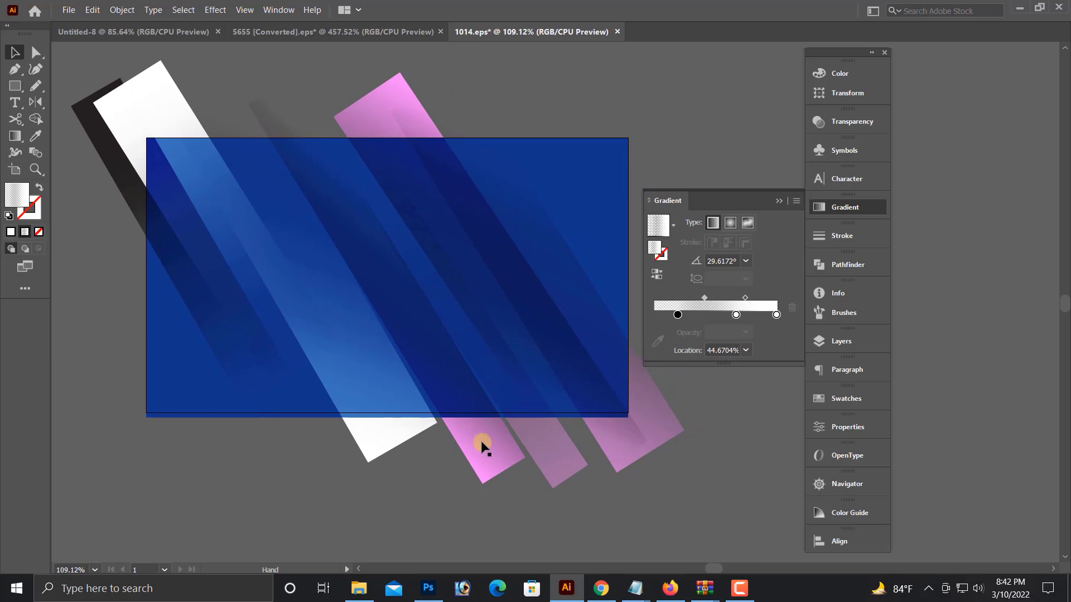
left_click(444, 402)
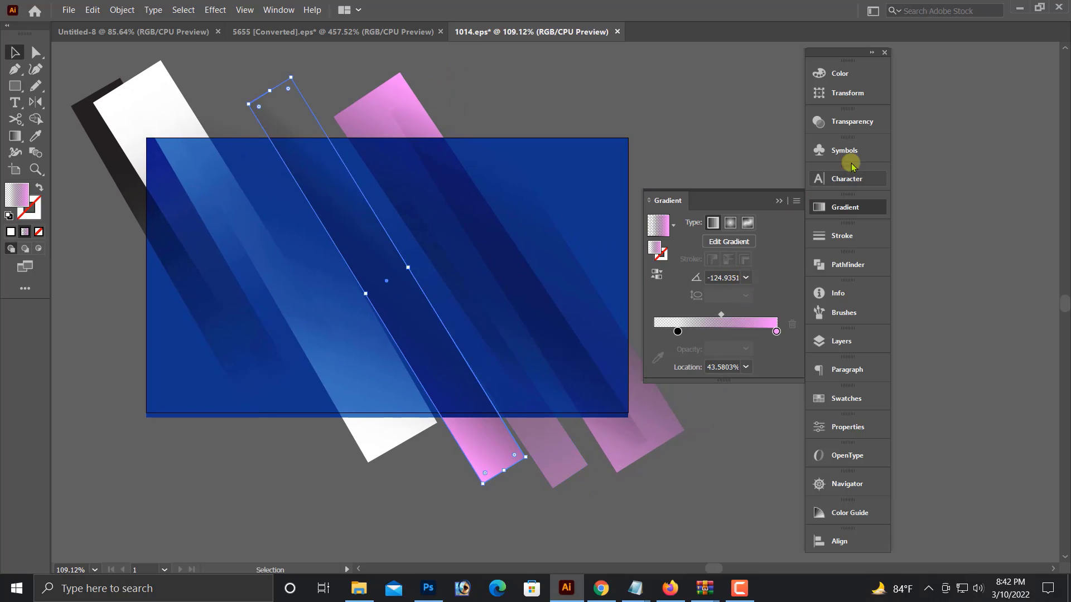
left_click(852, 121)
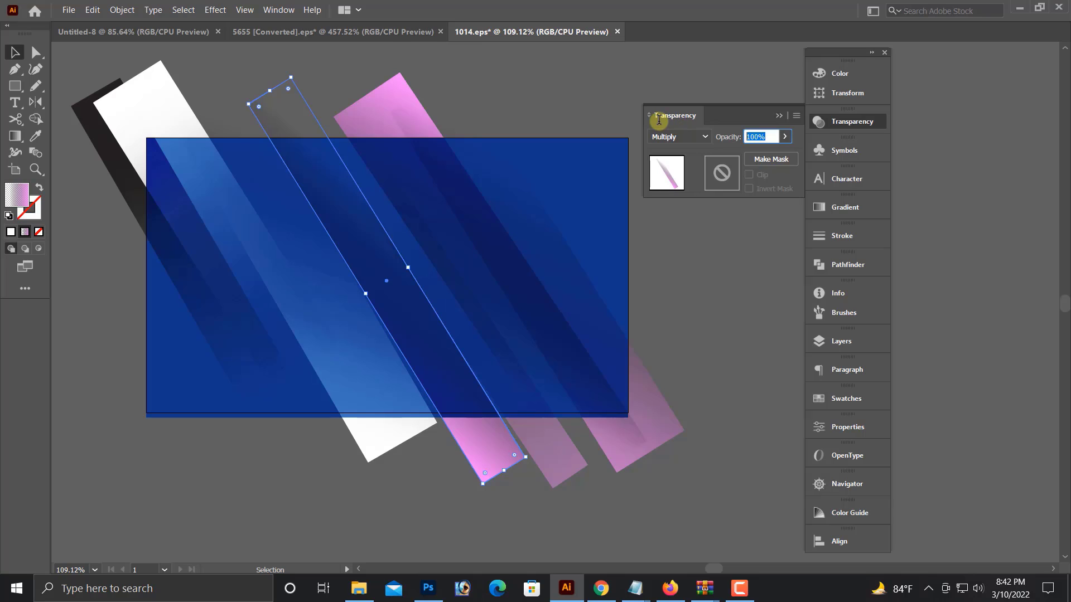
key("Return")
left_click(672, 312)
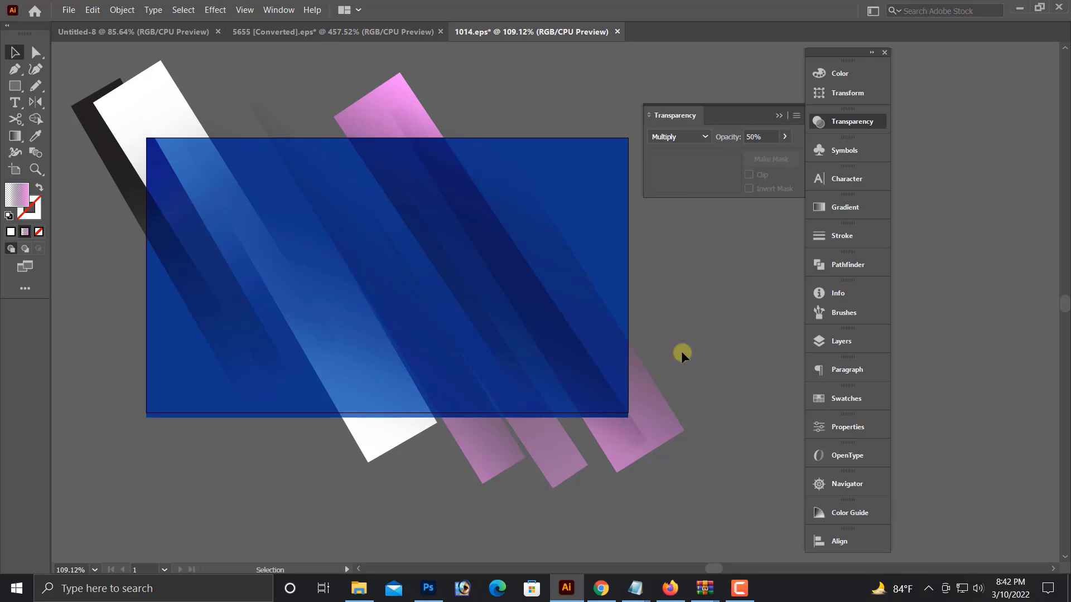
- Set the opacity of the wide pink strip that starts above the background to 80%
left_click(524, 319)
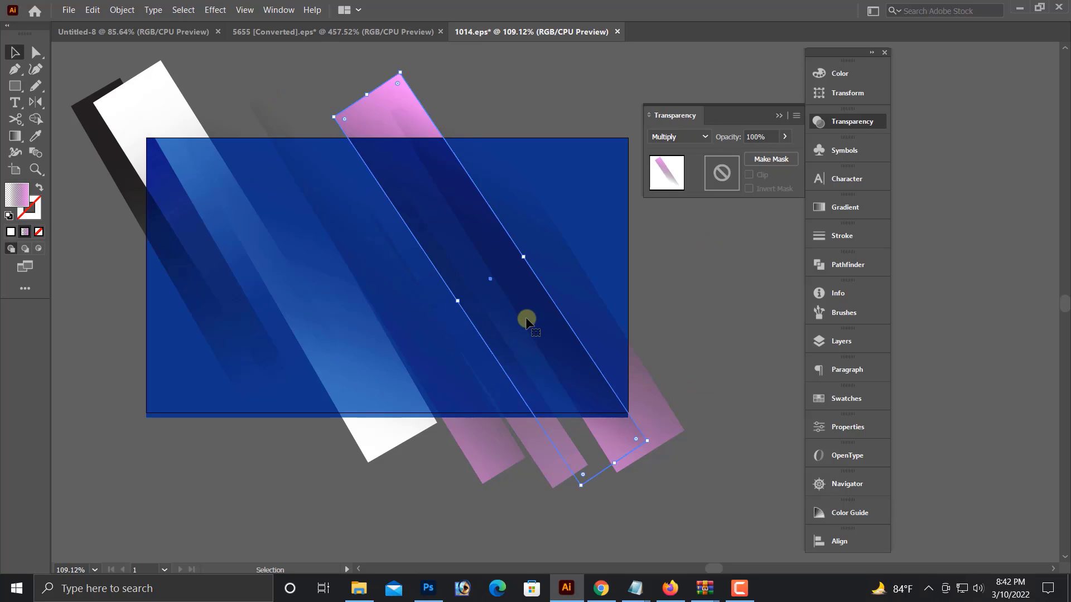
left_click(758, 136)
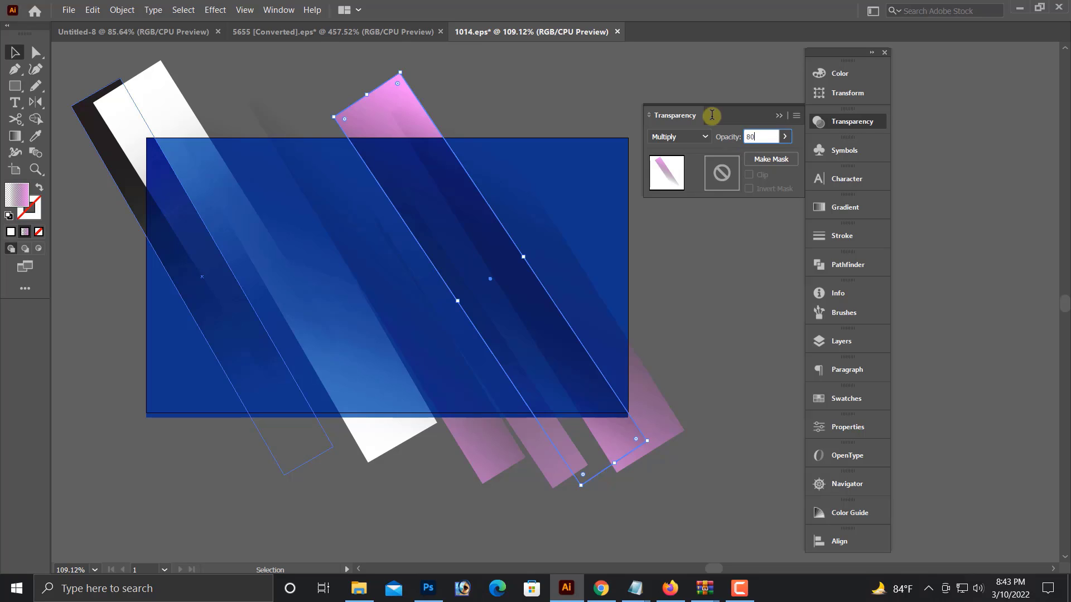
key("Return")
left_click(688, 327)
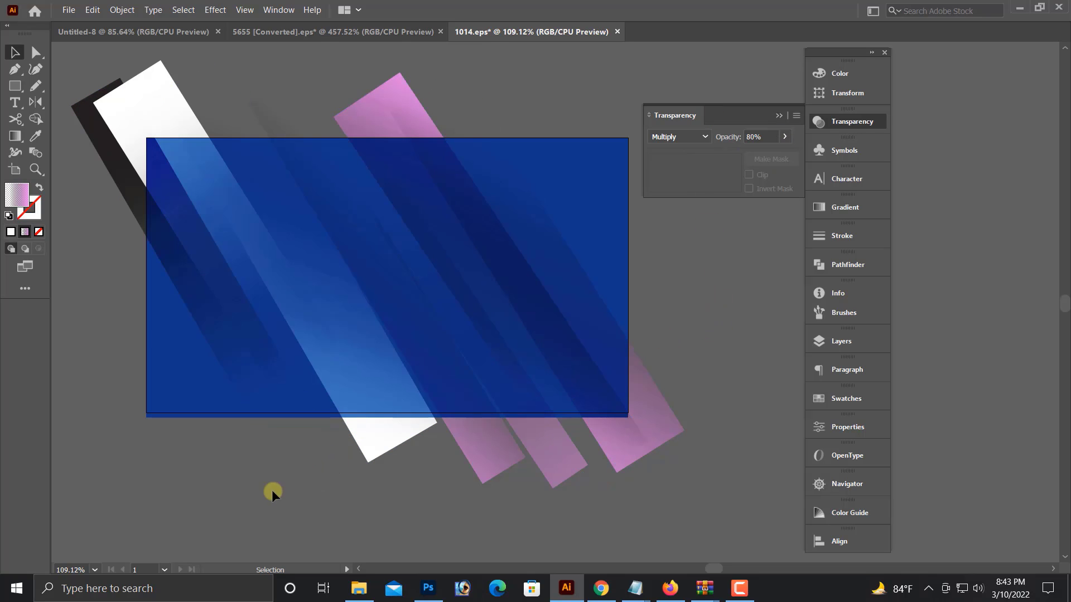
- Duplicate the rightmost pink strip and place the copy diagonally across the background's upper-right corner
scroll(579, 282, "up", 1)
left_click_drag(641, 432, 695, 331)
scroll(680, 340, "up", 2)
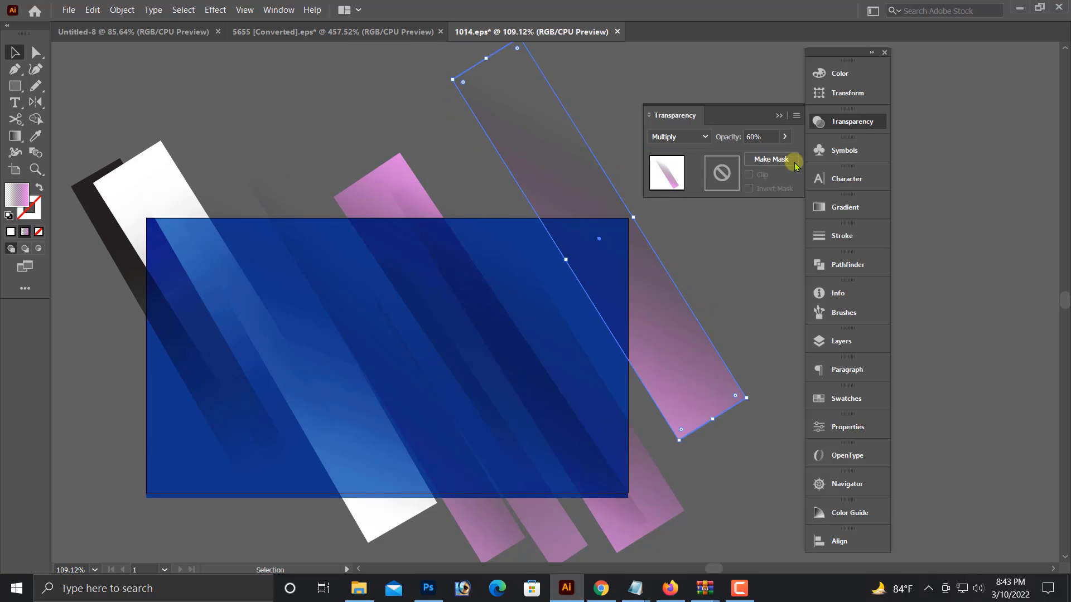
- Set the gradient angle of the strip at the background's upper-right corner to 50°
left_click(856, 208)
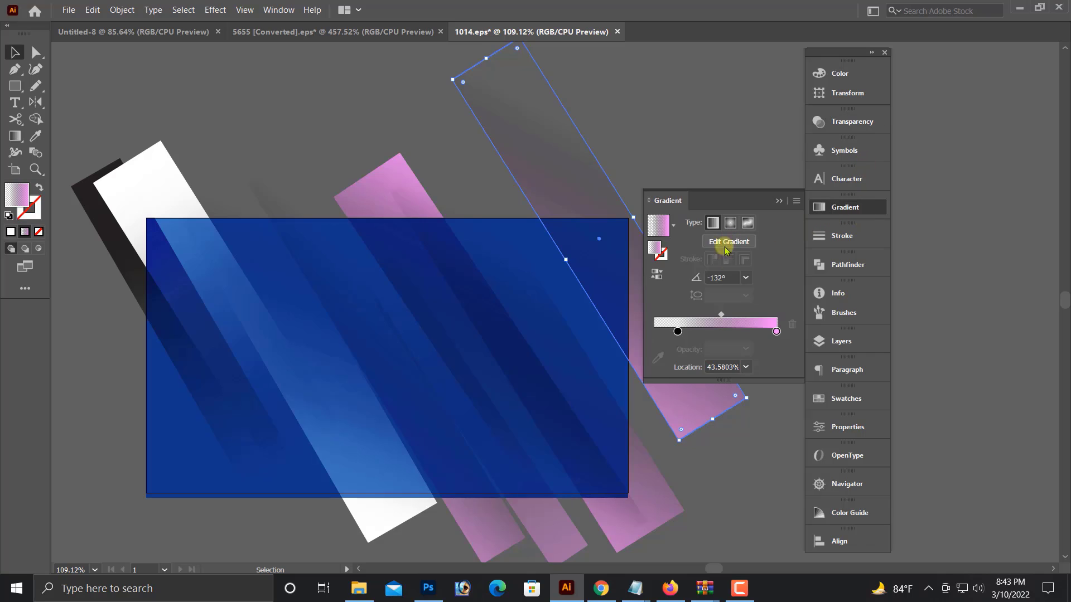
double_click(727, 277)
type("50")
key("Return")
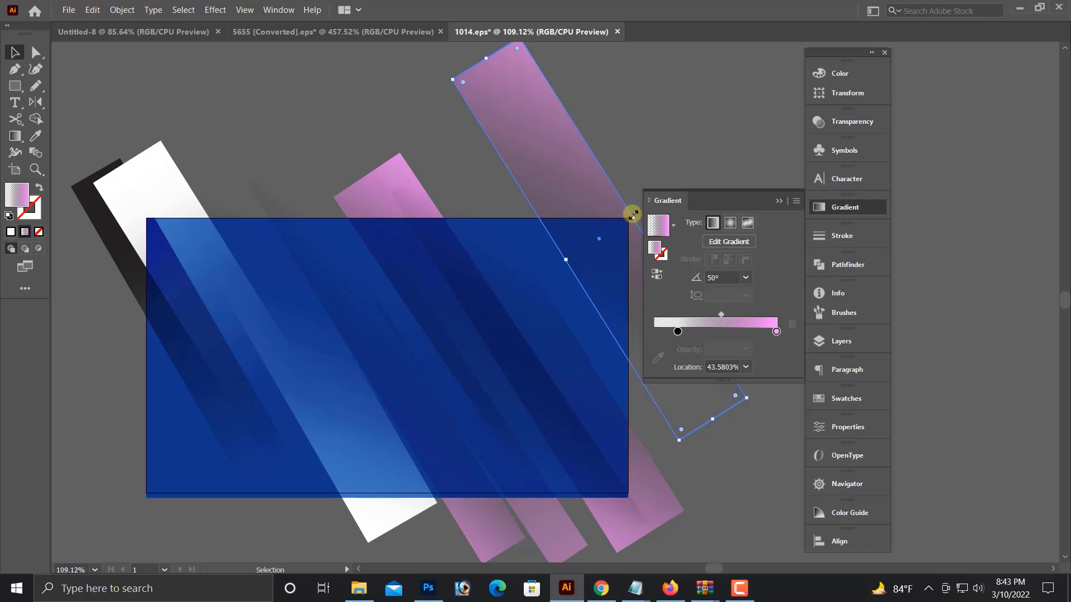
left_click(613, 133)
- Change the pink gradient stop of the upper-right strip to white (FFFFFF)
left_click_drag(541, 373, 419, 377)
left_click(561, 334)
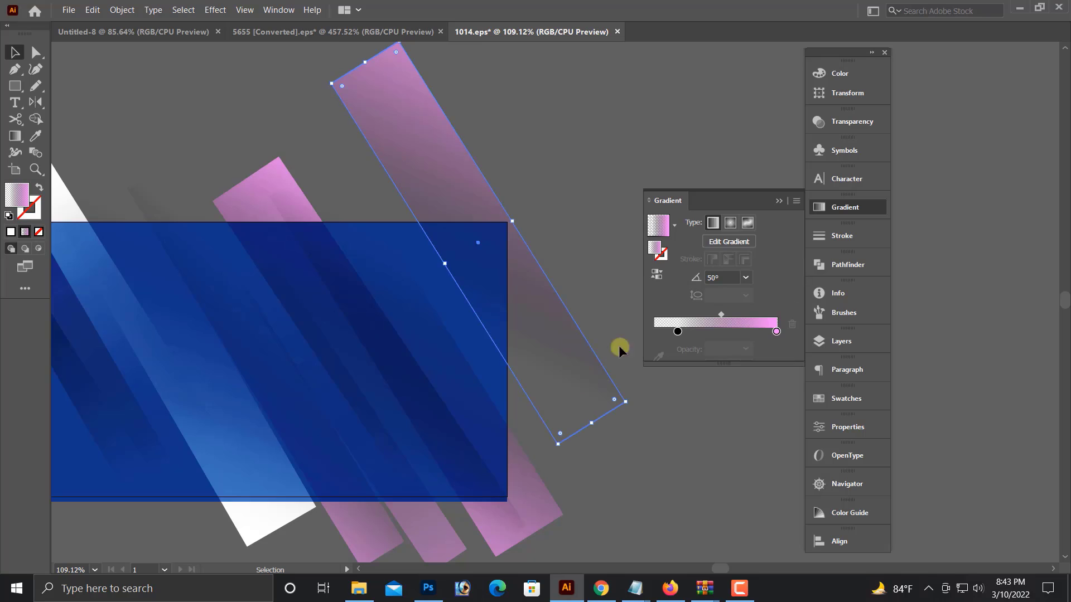
left_click(561, 329)
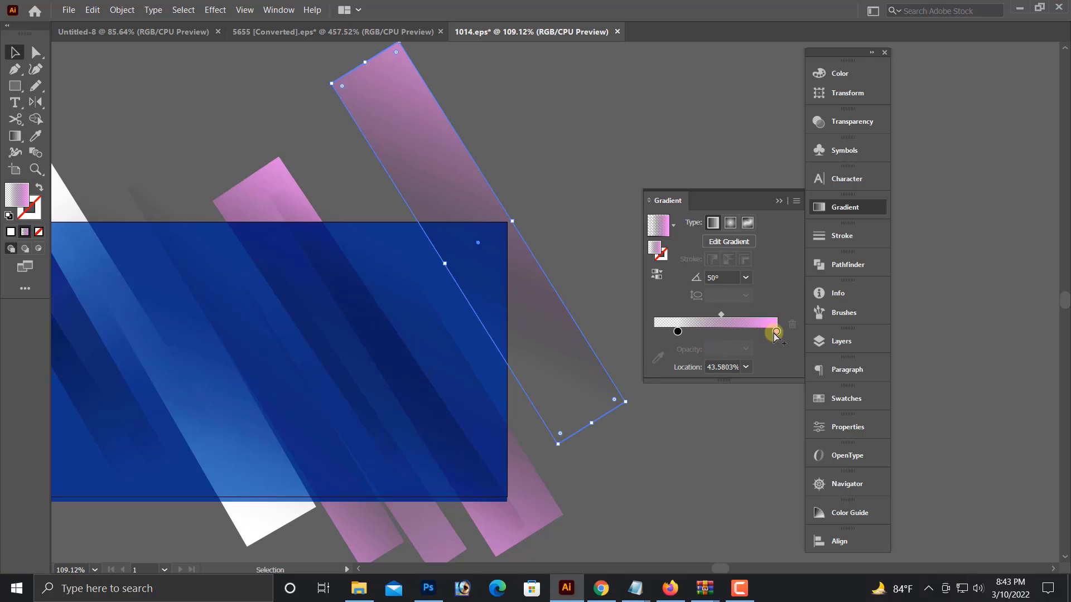
left_click(842, 73)
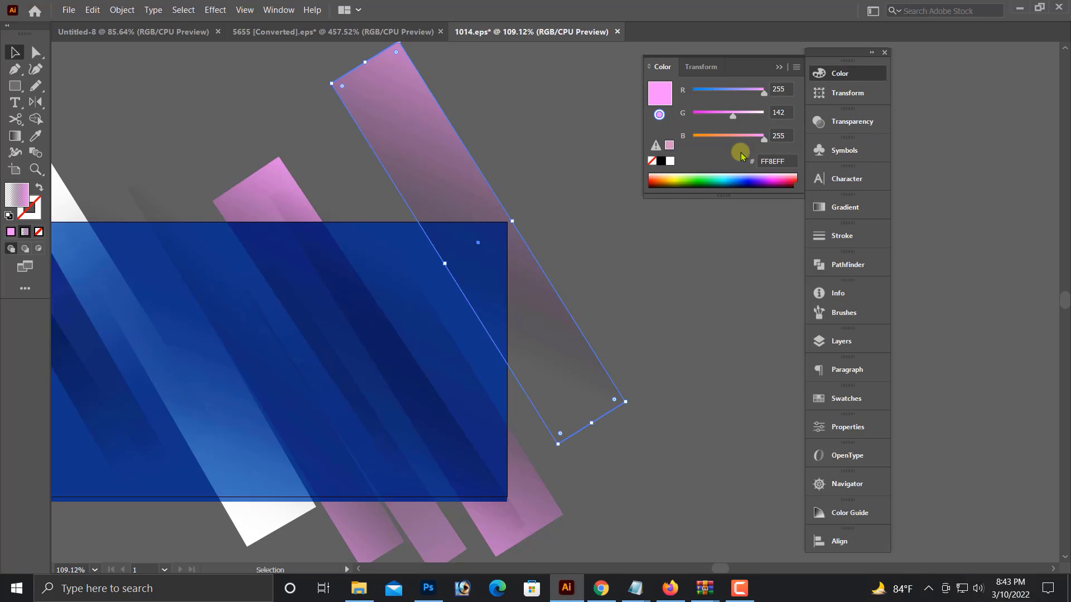
left_click(670, 162)
left_click(673, 436)
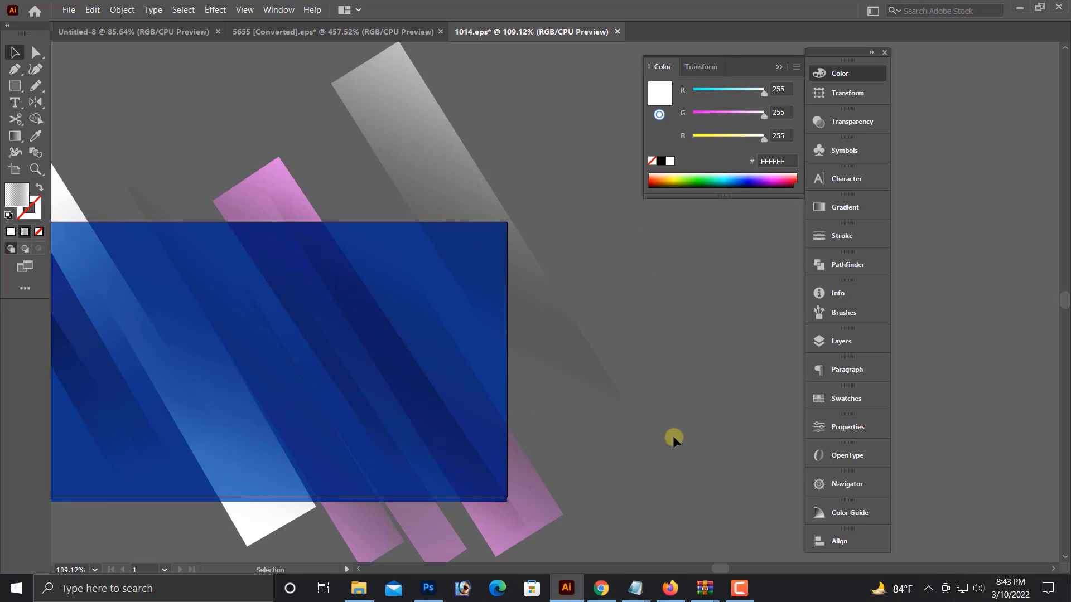
scroll(502, 279, "up", 1)
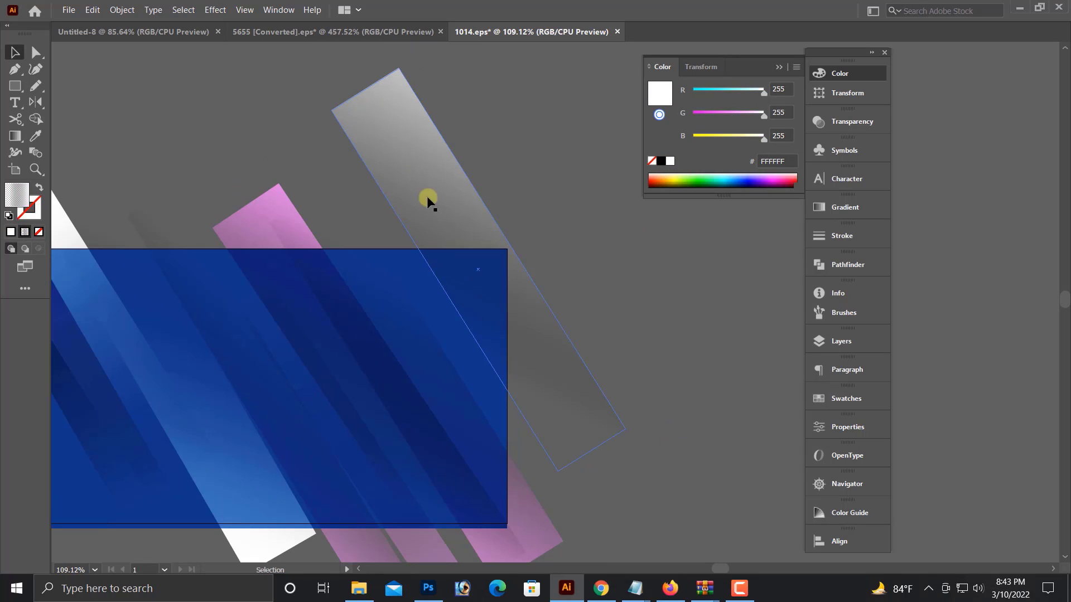
- Set the upper-right white gradient strip to 100% opacity with the Overlay blending mode
left_click(849, 121)
left_click(761, 137)
type("10")
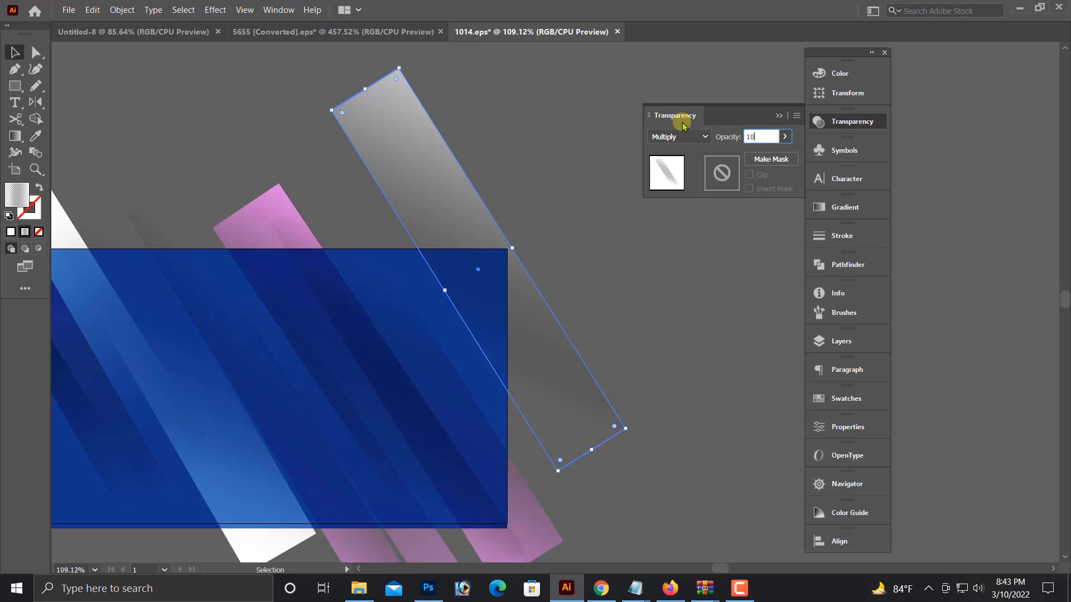
type("0")
key("Return")
left_click(677, 137)
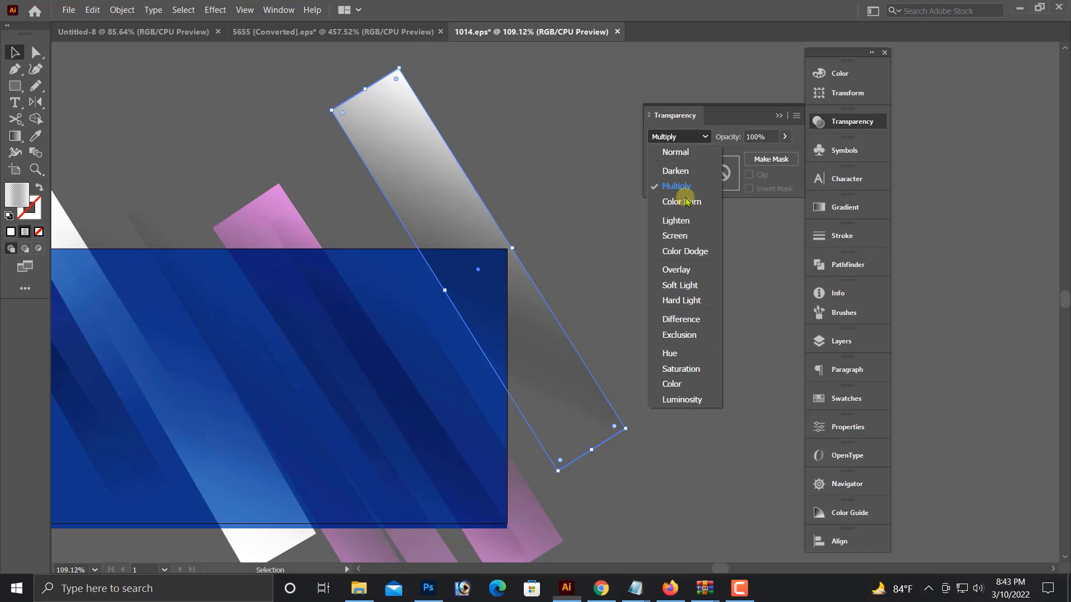
left_click(669, 269)
left_click(642, 329)
- Move the upper-right white gradient strip slightly down and make it narrower
key("ctrl+minus")
key("ctrl+minus")
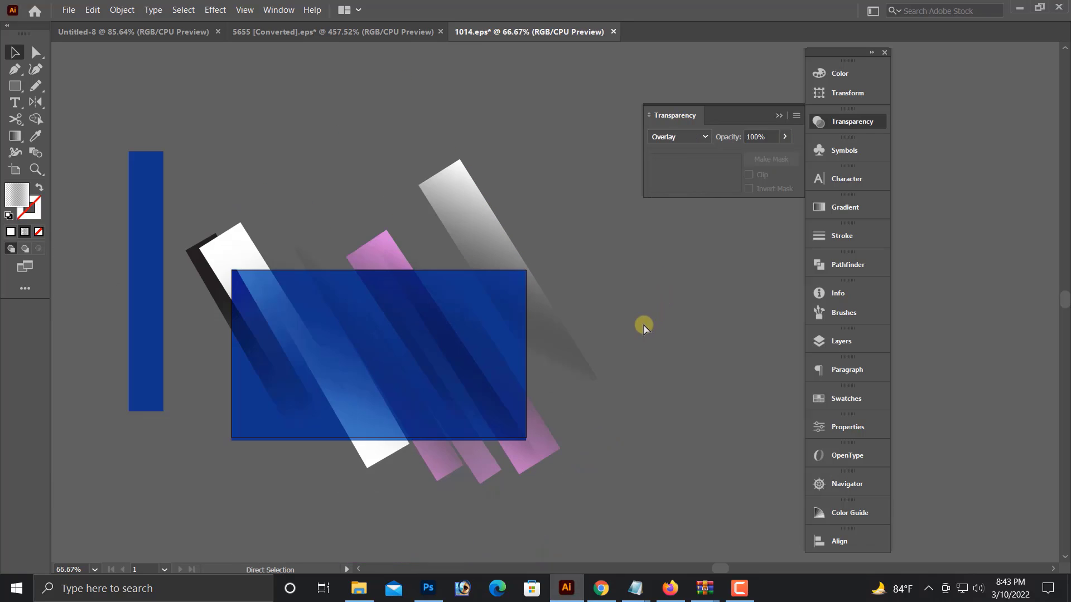
left_click_drag(486, 250, 486, 263)
left_click(702, 412)
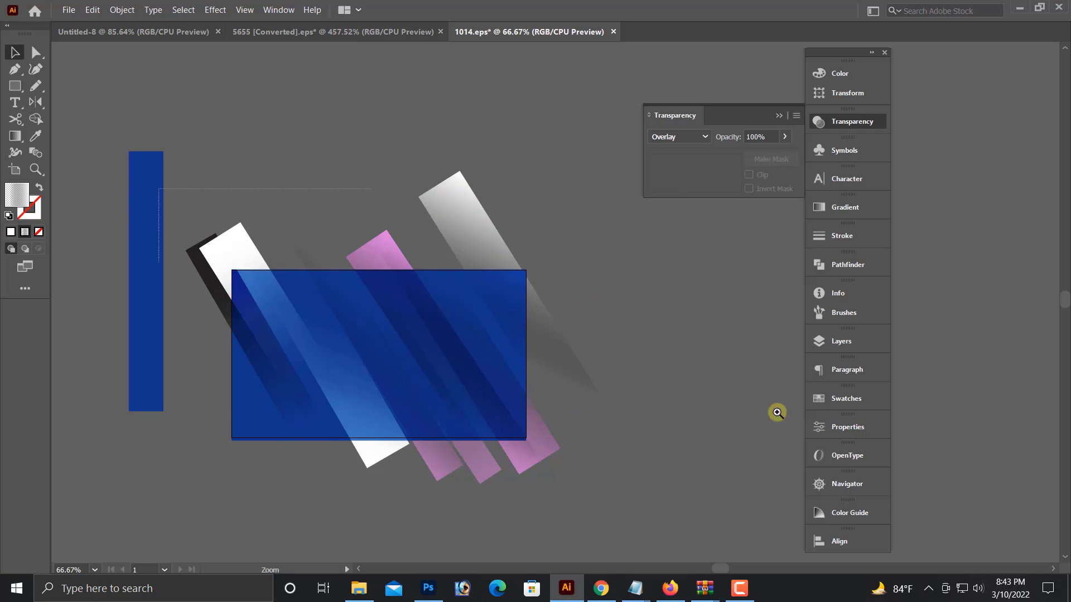
key("ctrl+plus")
left_click(585, 273)
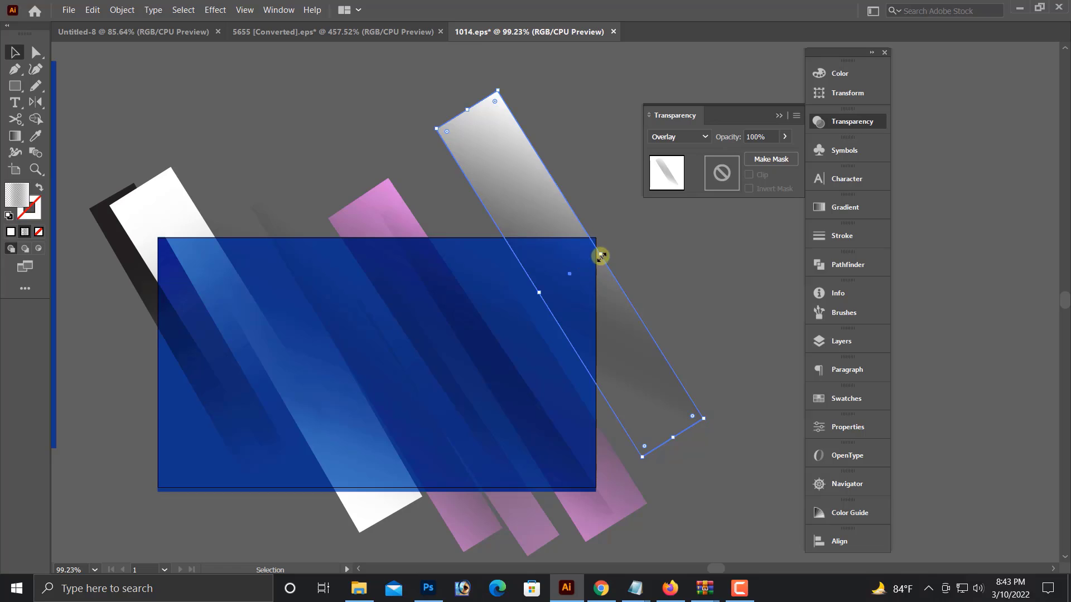
left_click_drag(601, 256, 556, 306)
left_click(697, 359)
scroll(697, 359, "down", 1)
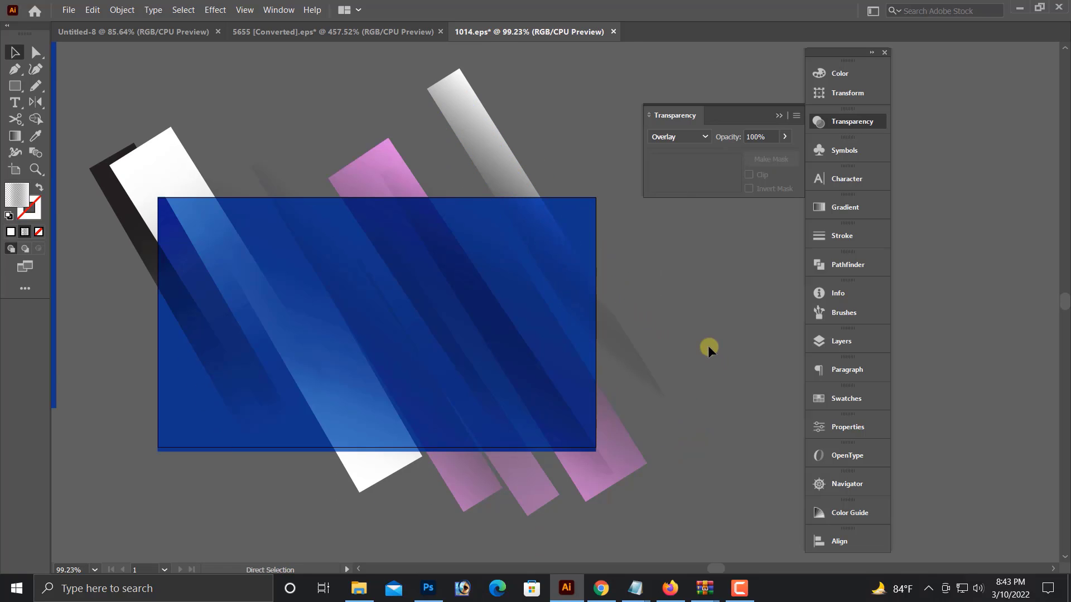
- Duplicate the narrow white gradient strip across the background's lower-left corner and turn the copy so its white end points downward
key("ctrl+minus")
left_click(527, 215)
left_click_drag(527, 214, 311, 366)
left_click_drag(243, 309, 377, 451)
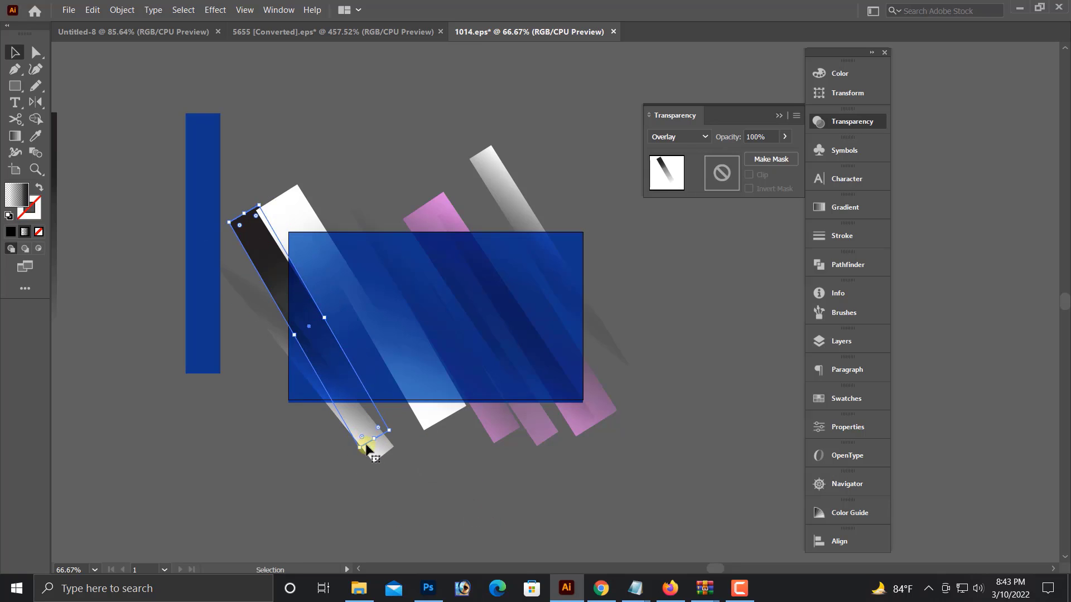
- Rotate the lower-left white gradient strip until it runs parallel to the neighbouring diagonal strips
left_click(355, 494)
left_click(374, 463)
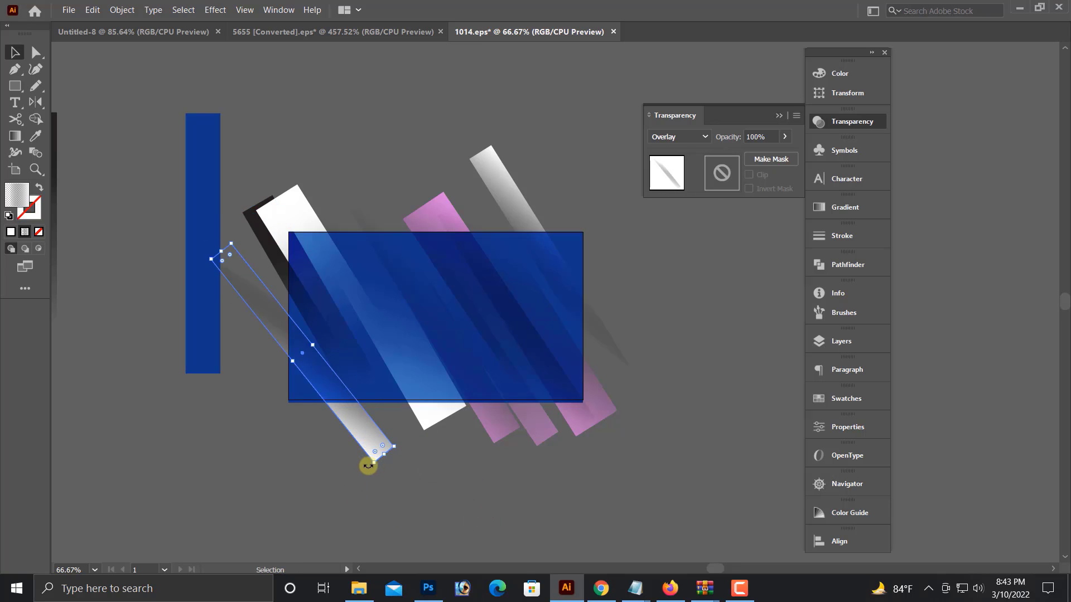
left_click_drag(368, 466, 340, 472)
left_click(391, 495)
key("ctrl+space")
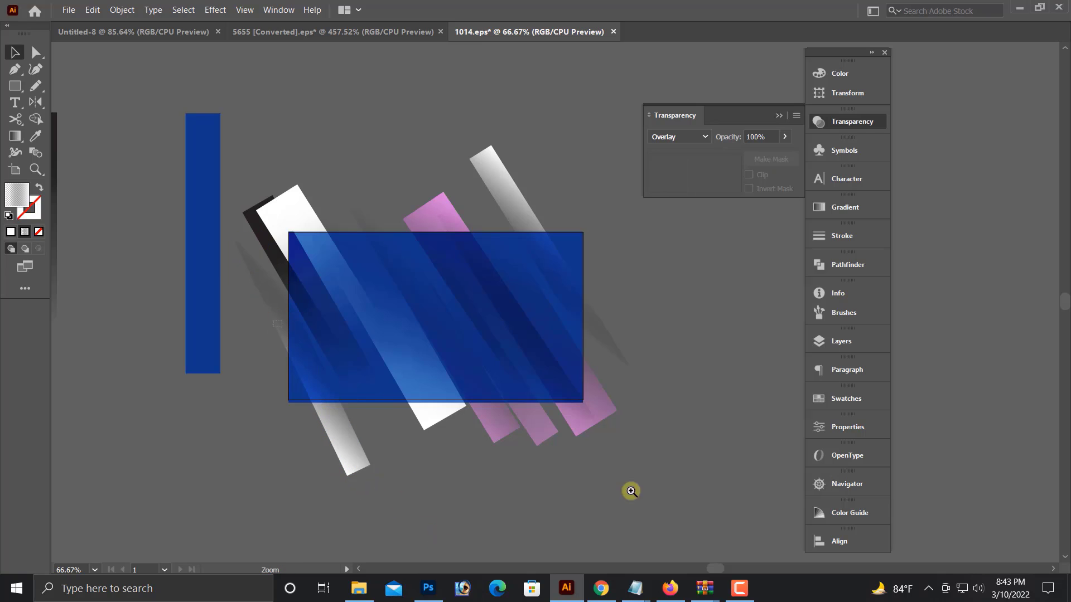
left_click_drag(273, 321, 631, 491)
left_click_drag(385, 437, 366, 413)
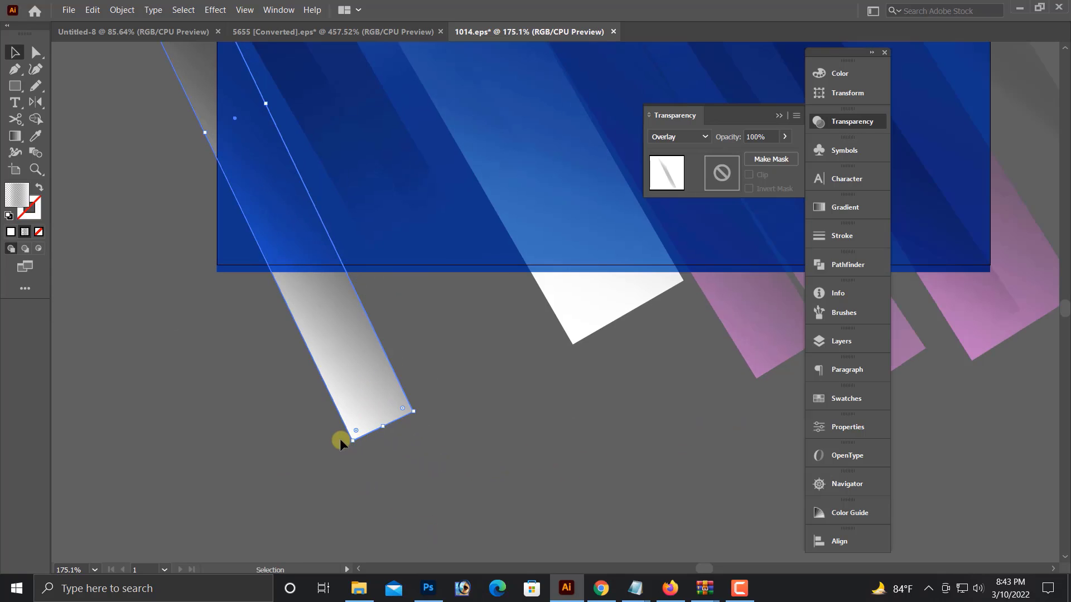
left_click_drag(374, 441, 374, 439)
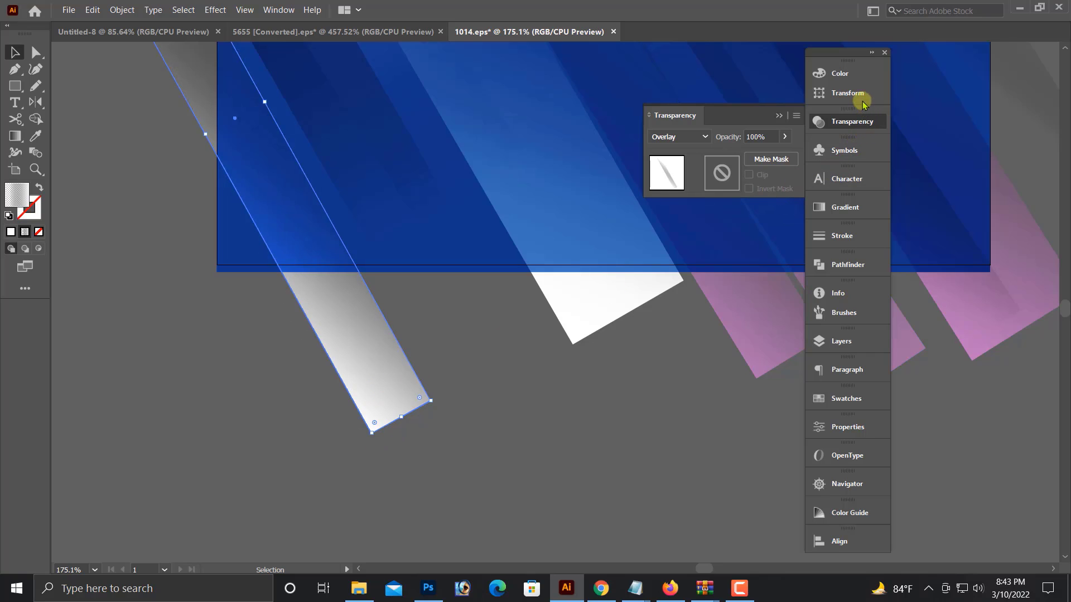
- Try gradient angles of 180° and 40° on the lower-left white gradient strip
left_click(850, 208)
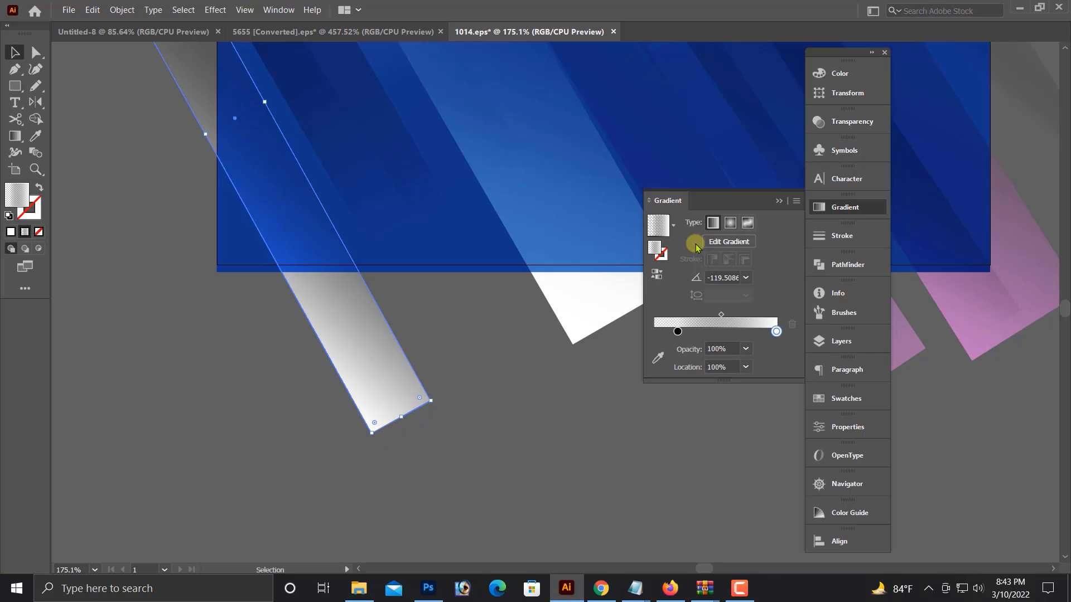
left_click(724, 279)
type("180")
key("Return")
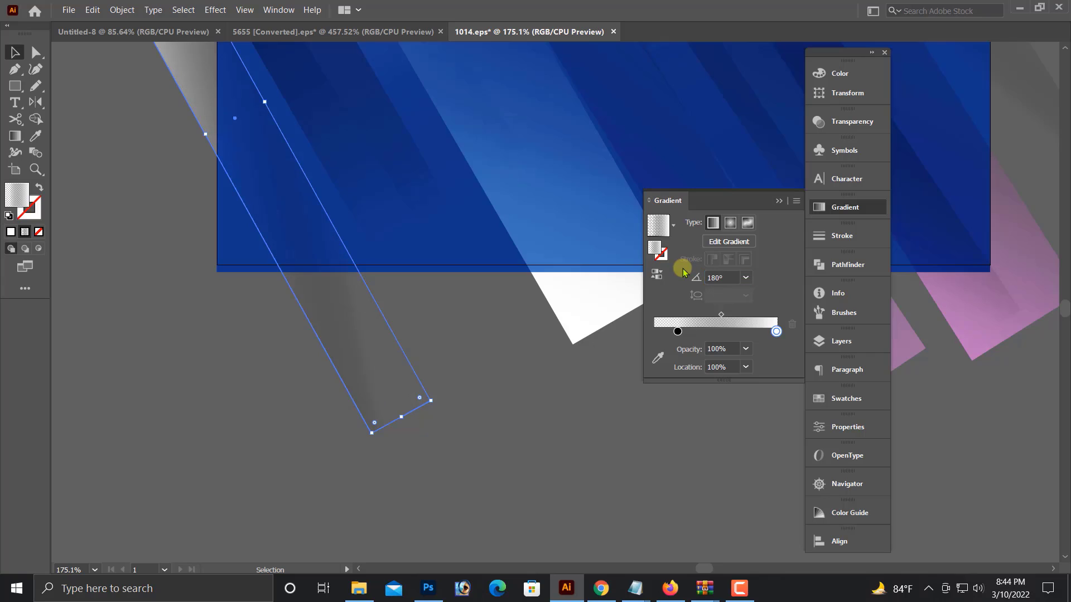
left_click_drag(726, 278, 677, 264)
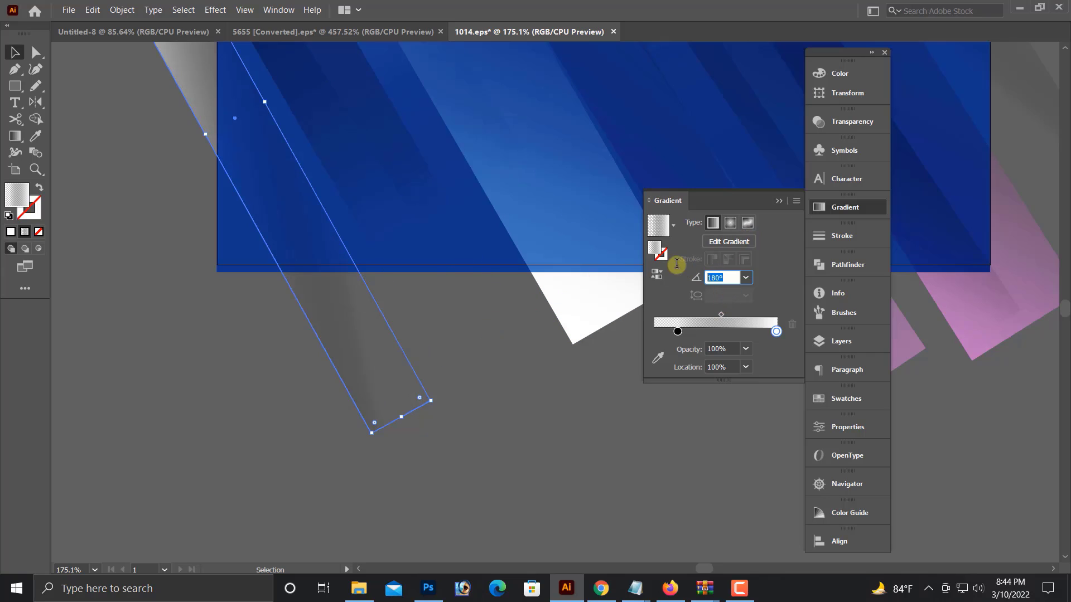
type("40")
key("Return")
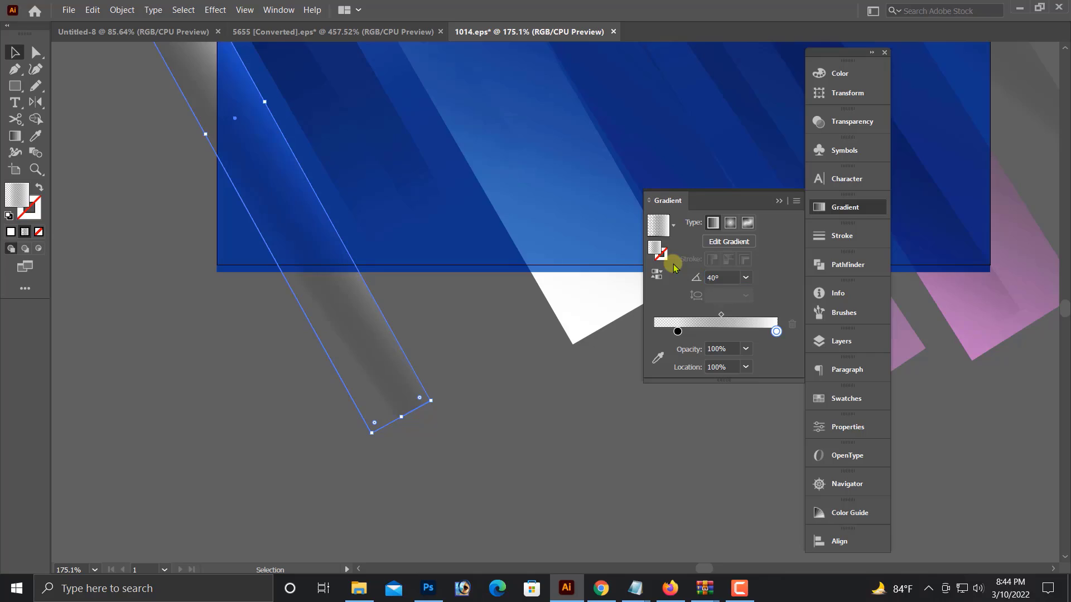
- Change the lower-left strip's gradient angle so the white is strongest at its lower end and fades upward
left_click_drag(723, 277, 679, 280)
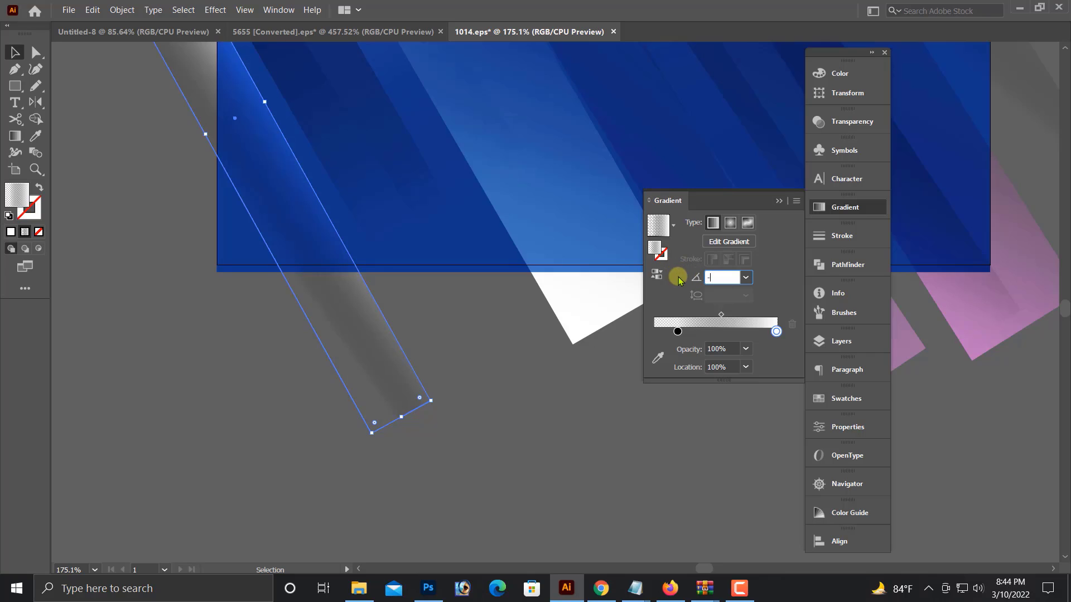
key("Return")
left_click(228, 380)
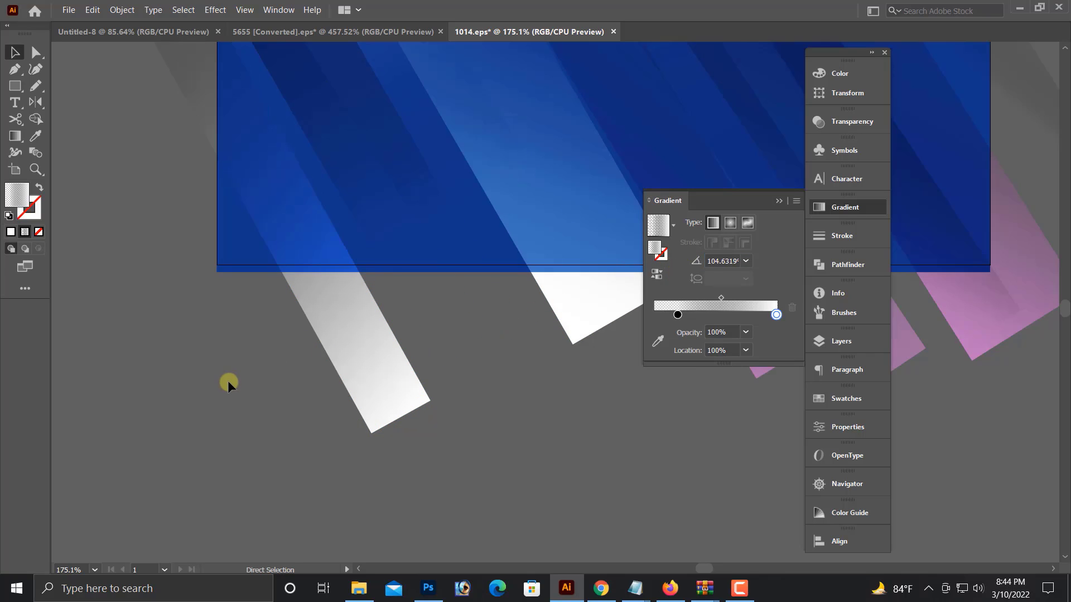
- Examine the whole blue background with all of its diagonal strips
key("ctrl+minus")
key("ctrl+minus")
key("space")
left_click_drag(324, 406, 208, 495)
key("alt+space")
left_click_drag(269, 440, 261, 454)
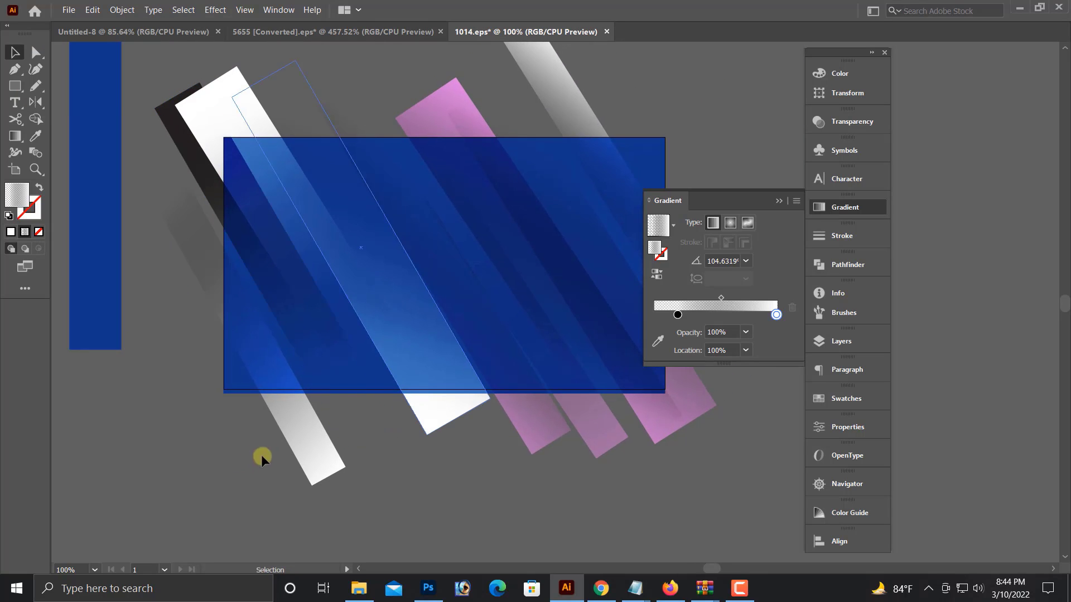
left_click_drag(428, 428, 357, 428)
key("alt+space")
left_click(627, 132)
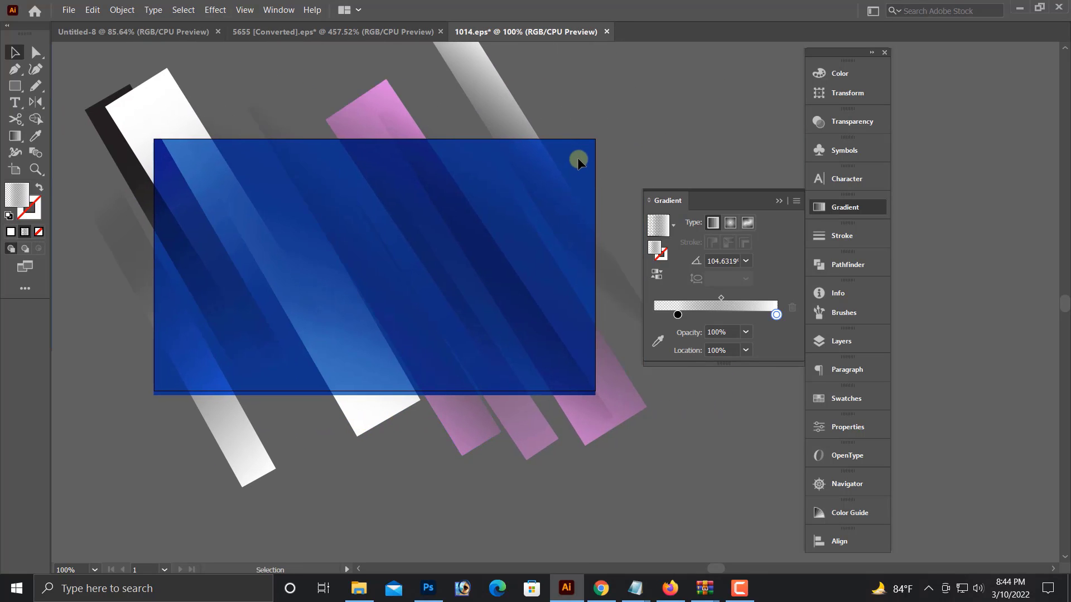
- Copy the blue background rectangle, paste it in front in the same place, and bring the copy to the front
left_click(580, 160)
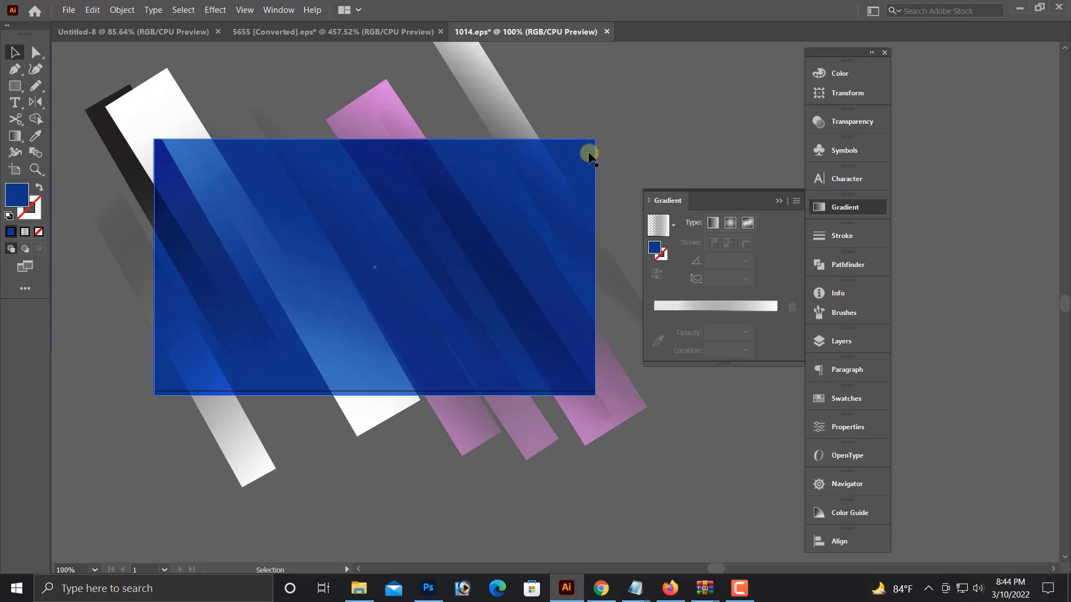
left_click_drag(588, 159, 588, 221)
key("ctrl+z")
scroll(586, 238, "up", 1)
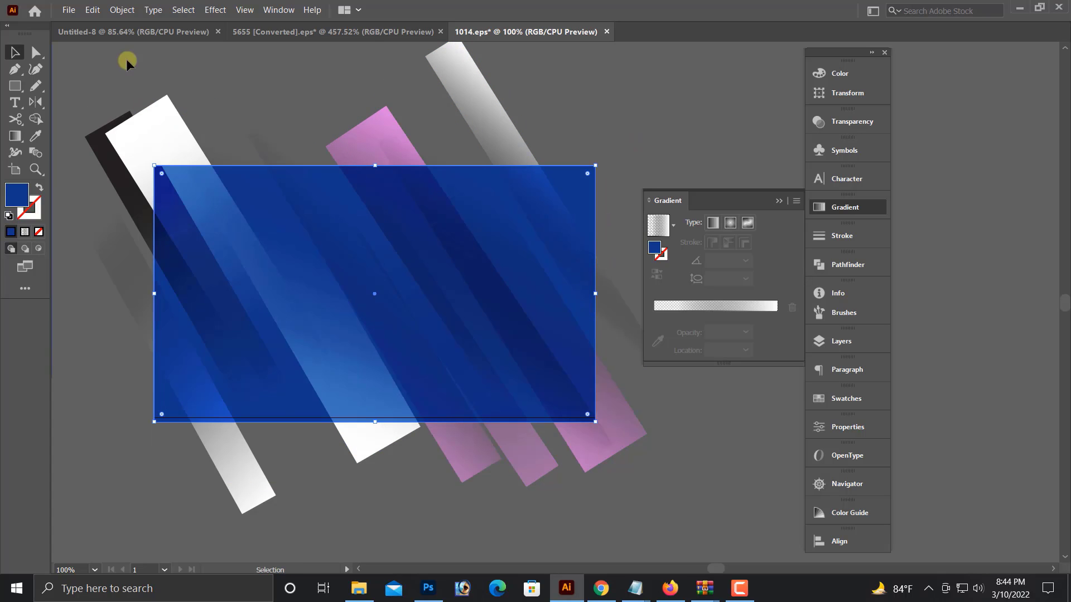
left_click(96, 12)
left_click(110, 68)
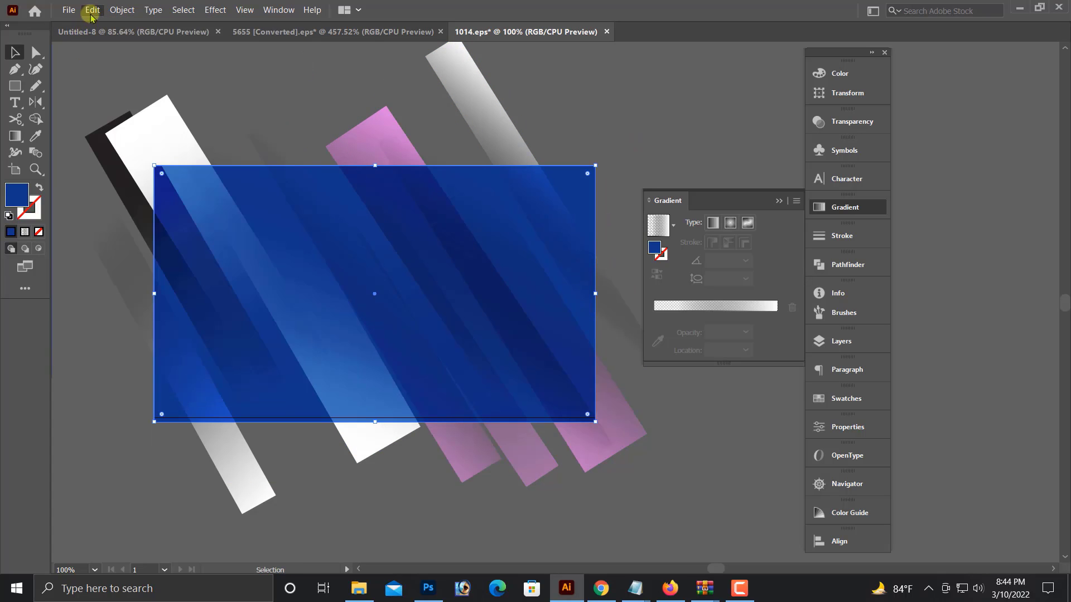
left_click(91, 10)
left_click(138, 96)
key("ctrl+shift+]")
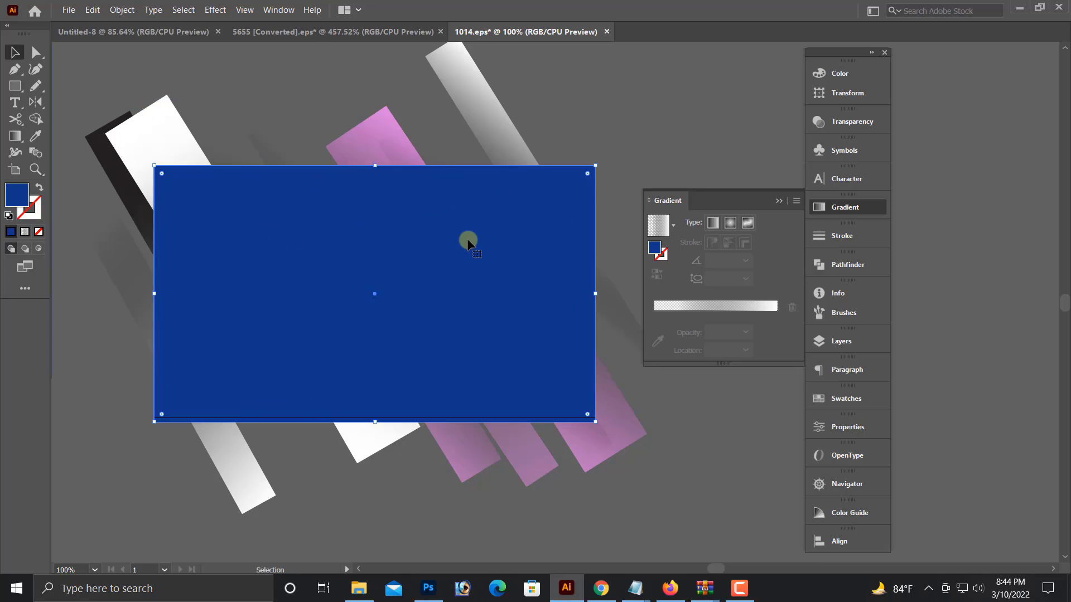
- Hide the front blue rectangle and bring the remaining blue background rectangle in front of all strips
left_click(92, 10)
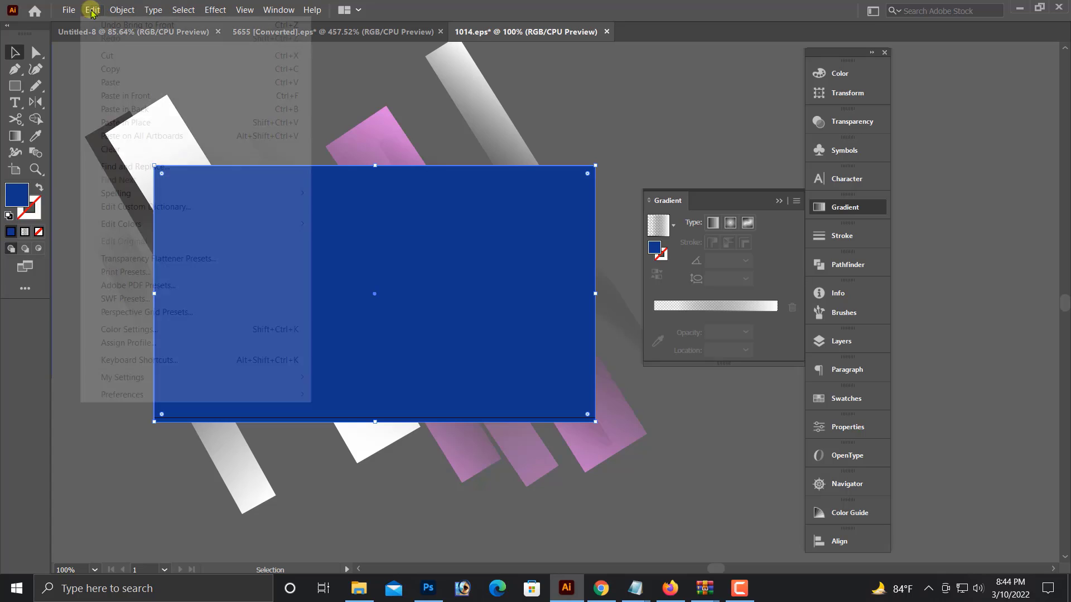
mouse_move(122, 12)
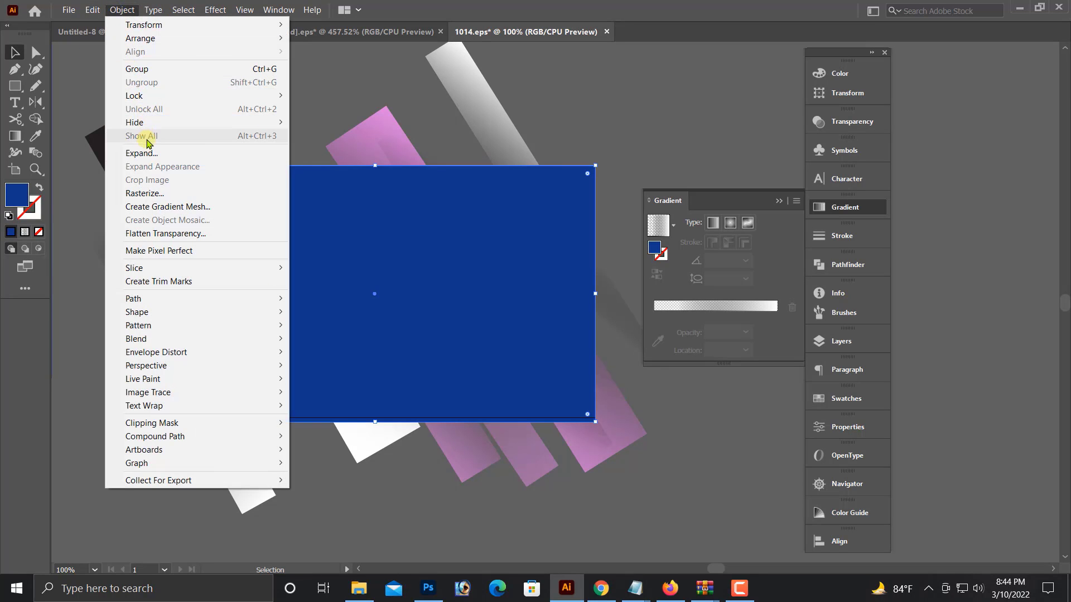
mouse_move(146, 122)
left_click(331, 124)
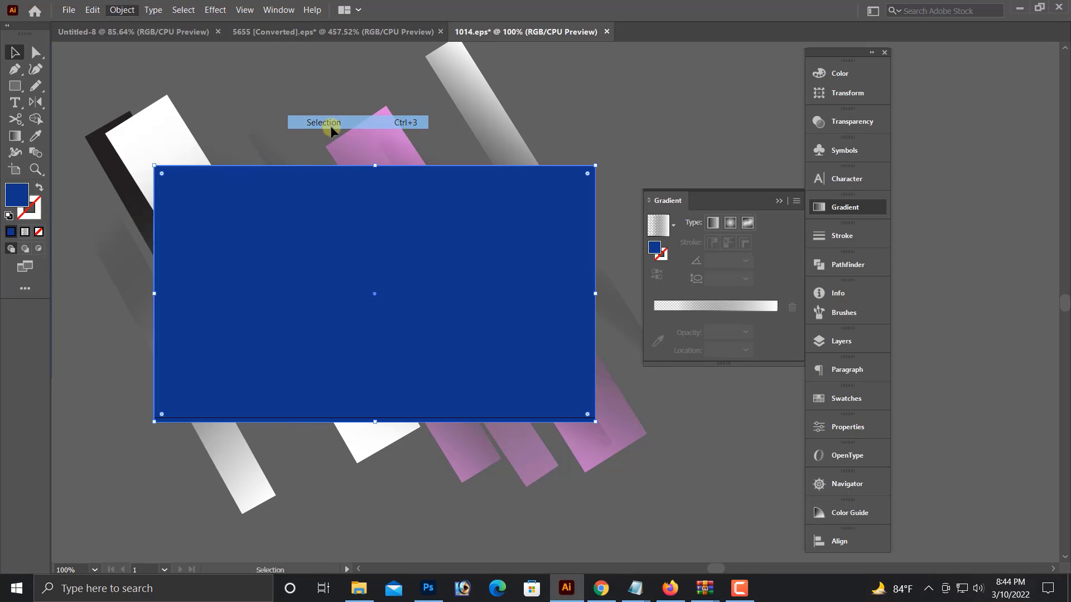
left_click(590, 179)
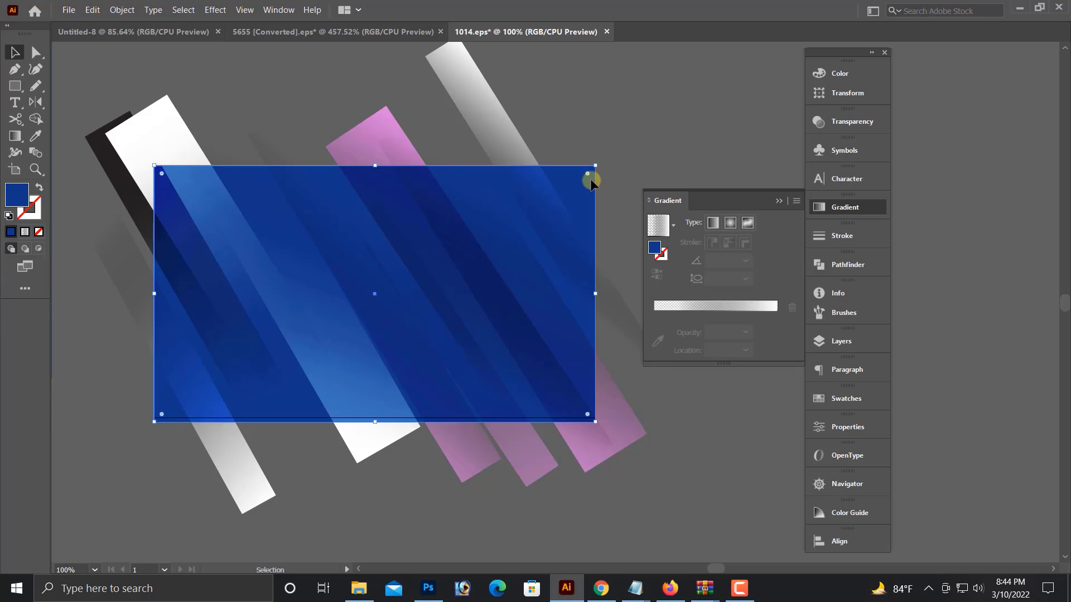
key("ctrl+z")
- Make a clipping mask from the blue rectangle and all the diagonal strips to trim them to the background's size
left_click(112, 85)
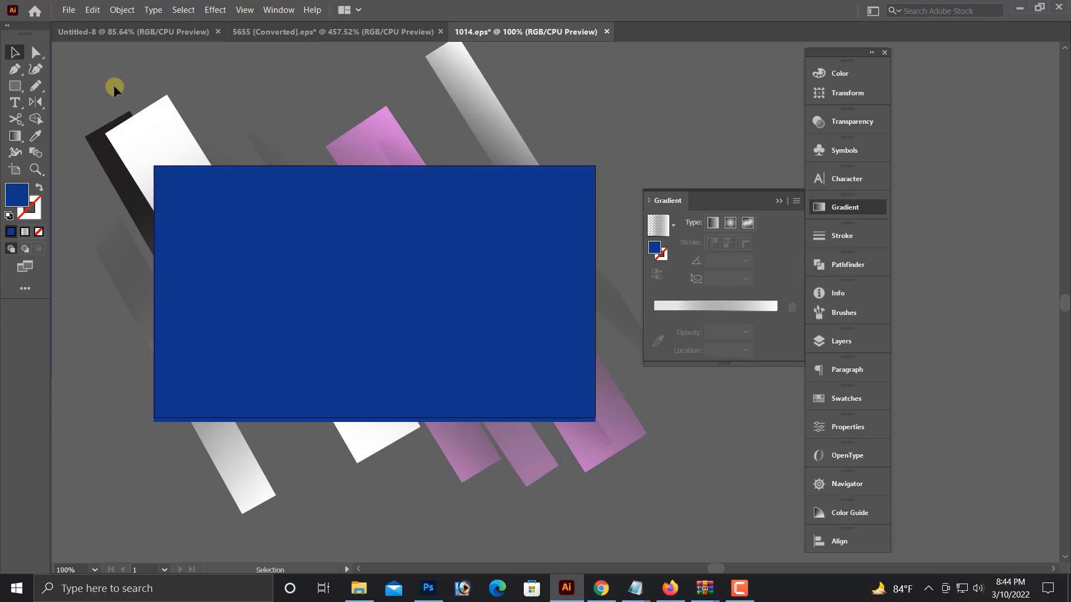
left_click(658, 497)
right_click(495, 212)
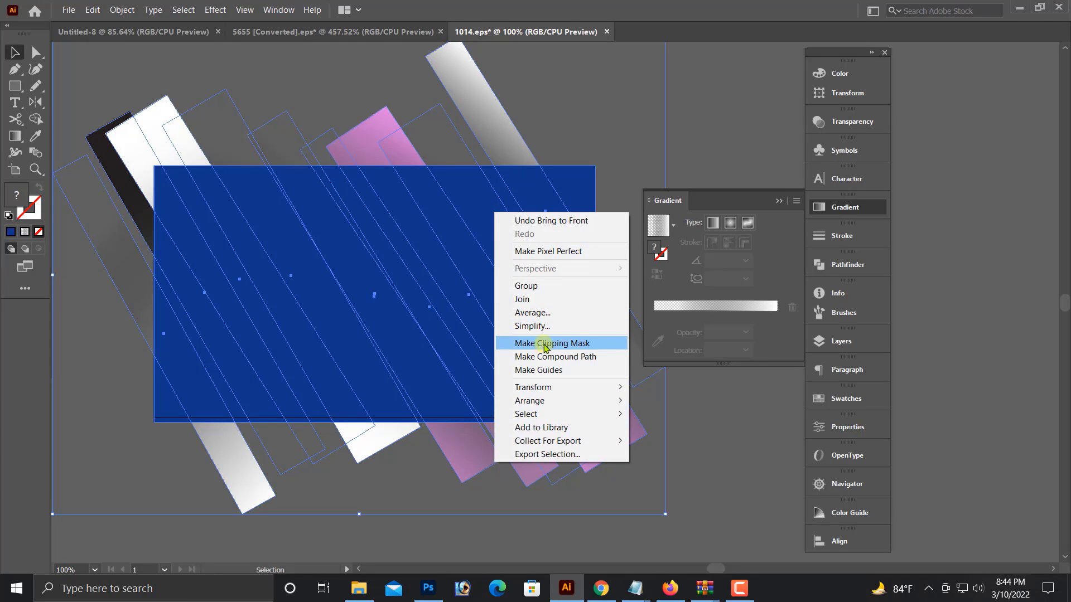
left_click(548, 344)
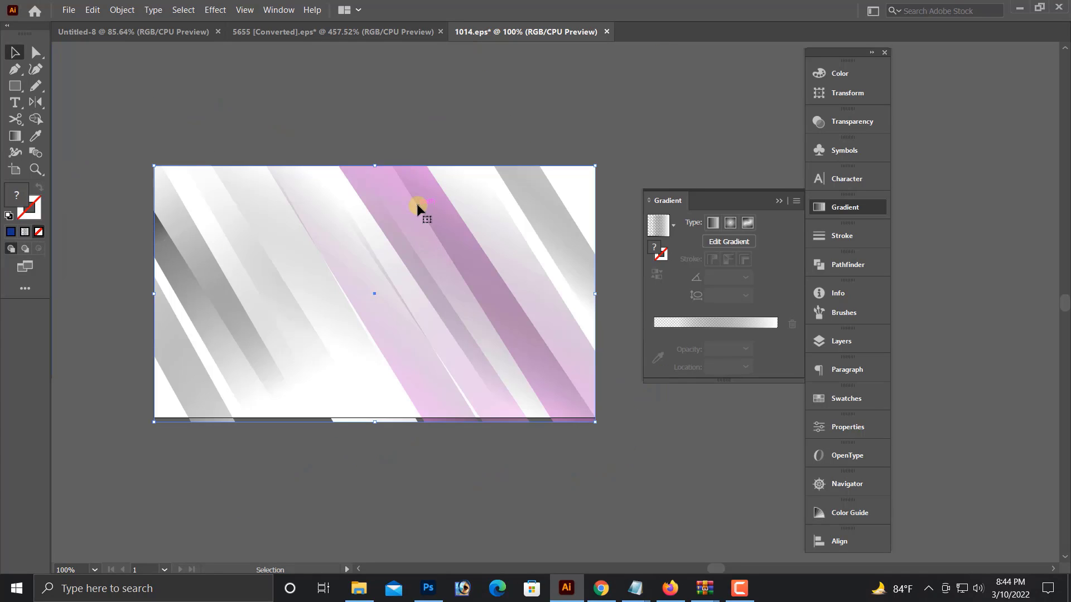
left_click(417, 134)
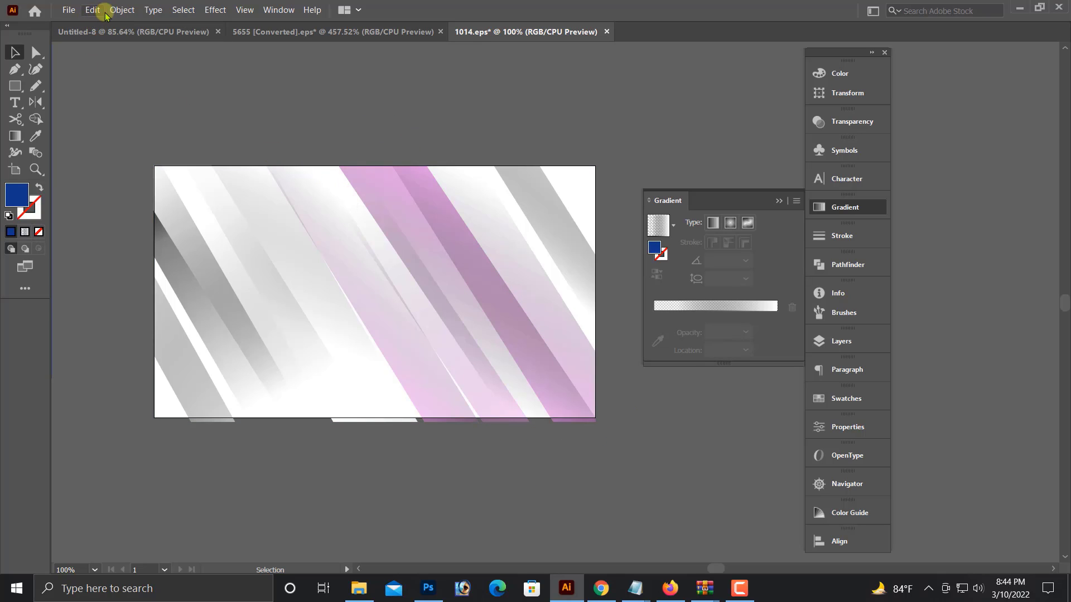
- Show all hidden objects to restore the blue rectangle behind the clipped strips
left_click(122, 10)
left_click(133, 136)
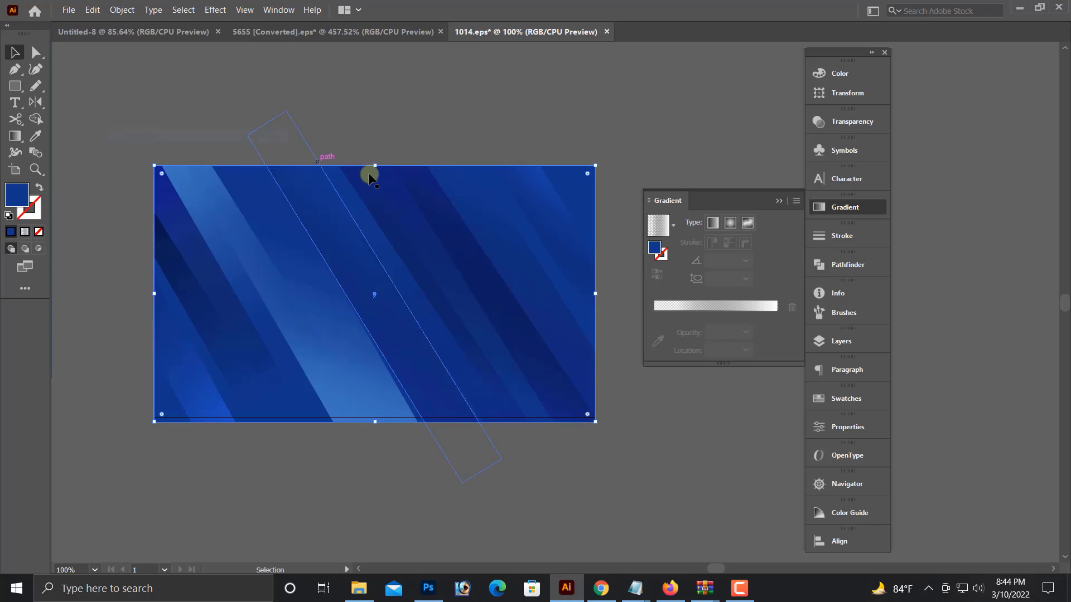
left_click(312, 121)
- Try moving the finished blue background upward together with its clipped strips, and undo the move
key("ctrl+minus")
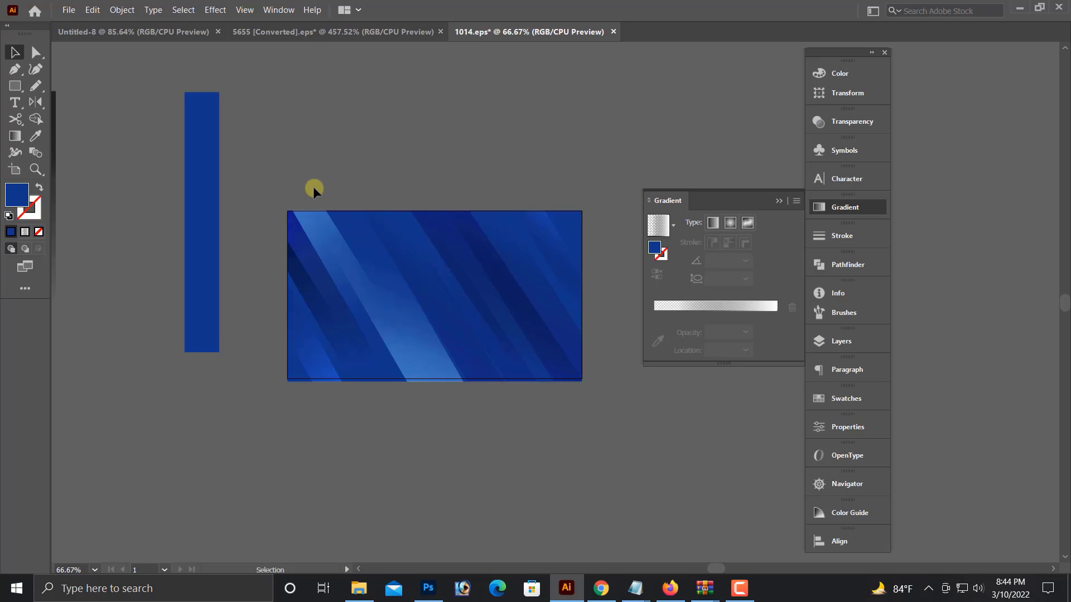
left_click_drag(621, 415, 616, 415)
scroll(575, 415, "up", 4)
left_click_drag(457, 426, 444, 272)
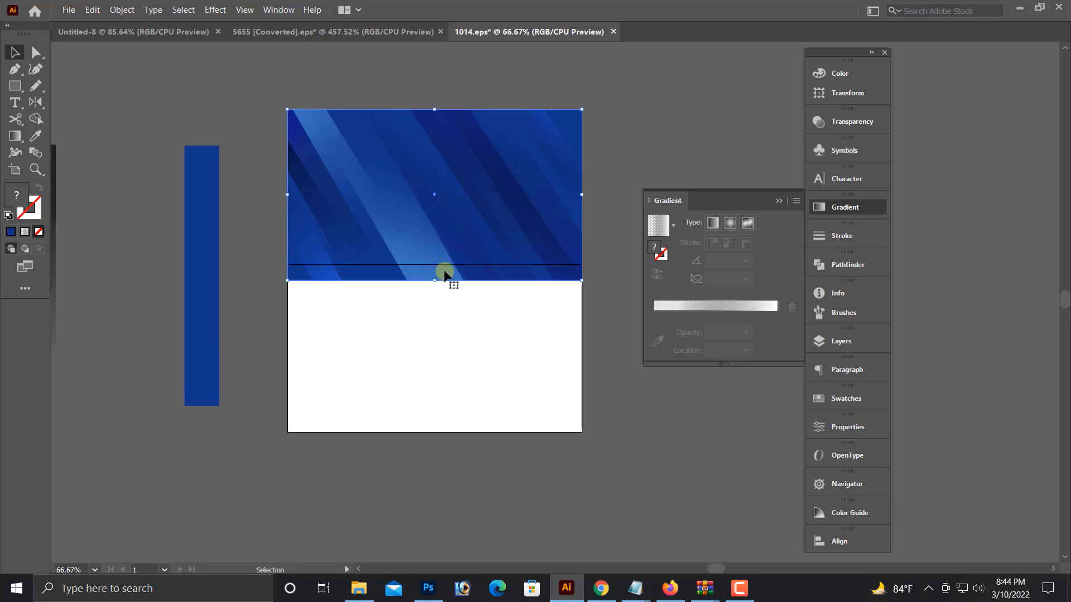
key("ctrl+z")
left_click(431, 222)
key("ctrl+minus")
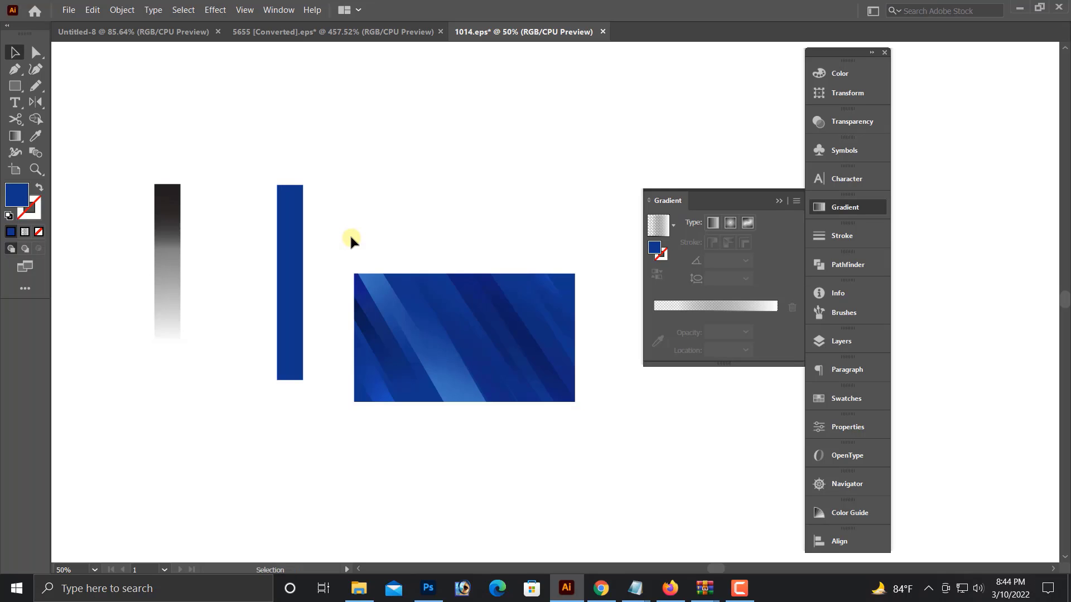
- Move the black-to-transparent gradient strip above the blue background and rotate it 90° counterclockwise to lie horizontally
left_click(380, 275)
left_click_drag(179, 237, 480, 181)
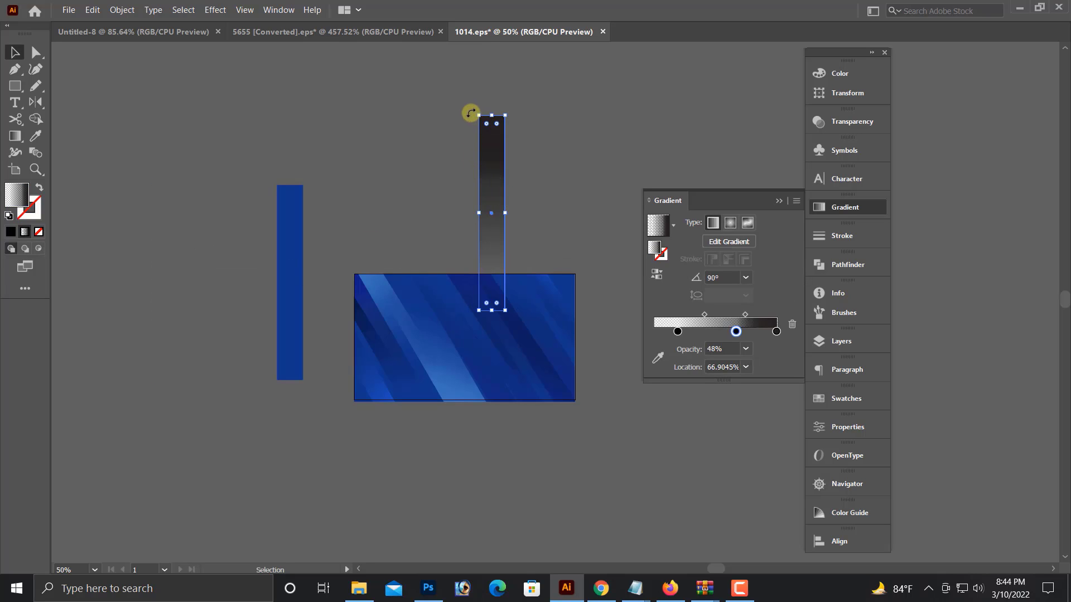
left_click_drag(471, 113, 464, 222)
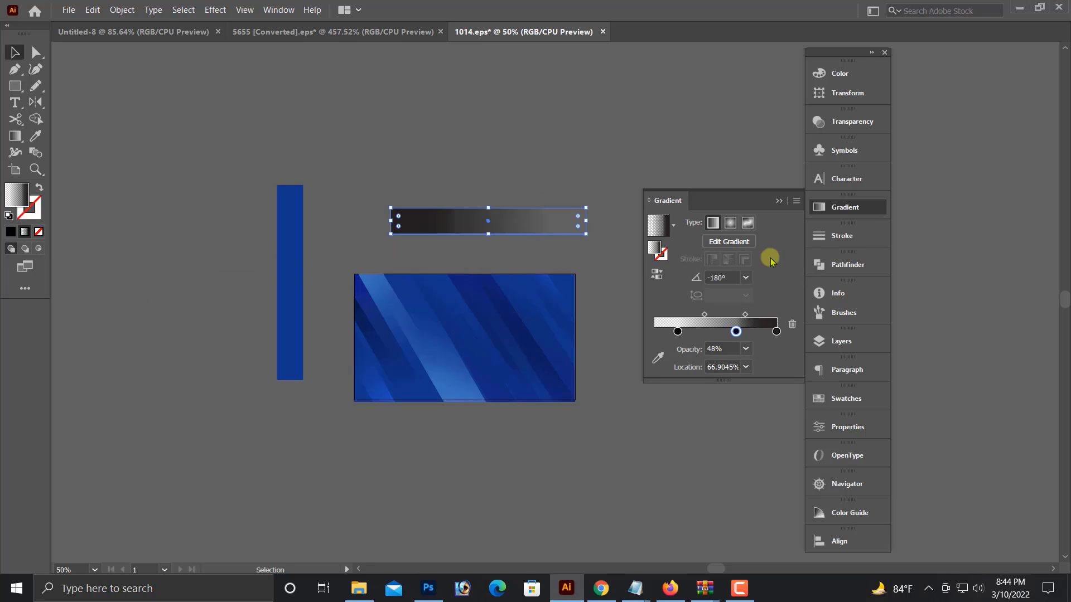
- Set the horizontal gradient strip's blending mode to Soft Light
left_click(847, 122)
left_click(698, 140)
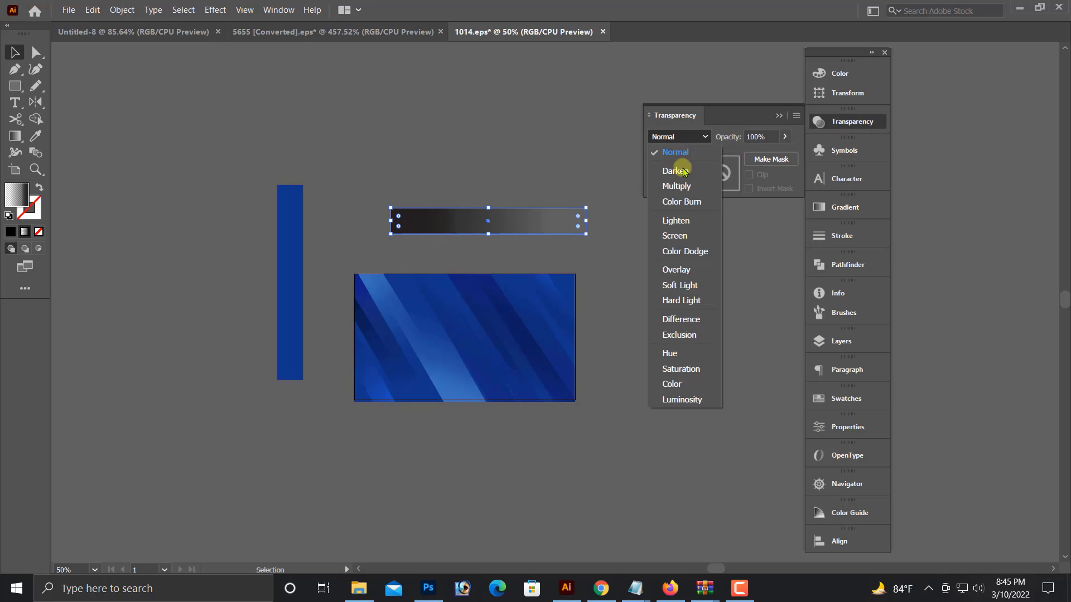
left_click(680, 286)
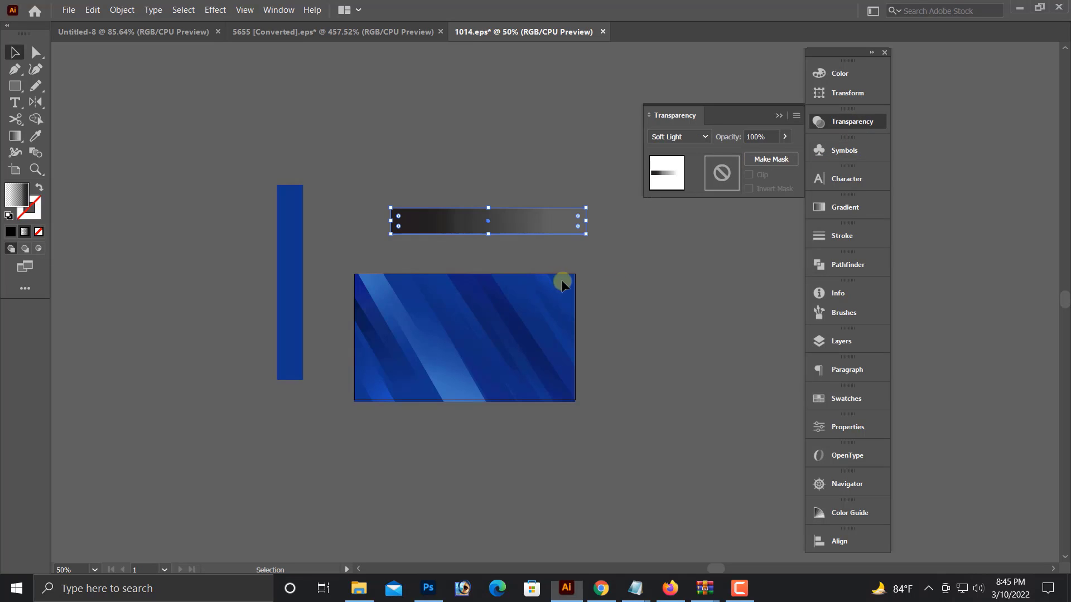
- Place the Soft Light gradient strip on the blue background's upper-left corner and stretch it to cover the whole background
left_click_drag(533, 222, 497, 288)
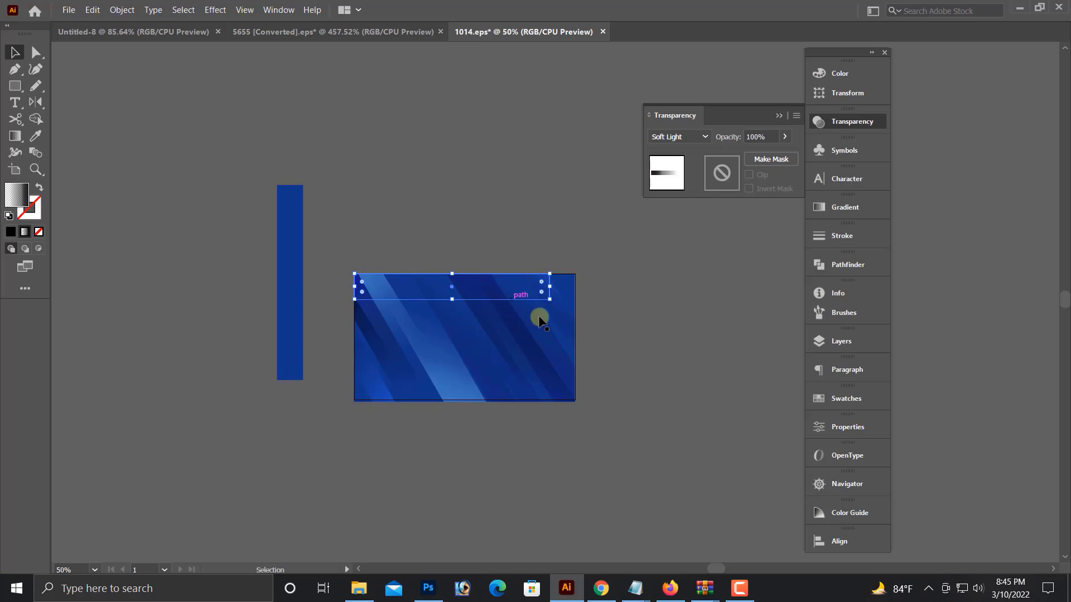
key("ctrl+space")
mouse_move(373, 225)
left_mouse_down()
mouse_move(650, 401)
mouse_move(663, 446)
left_mouse_up()
left_click_drag(631, 405, 640, 383)
left_click_drag(584, 195, 648, 438)
scroll(684, 436, "up", 1)
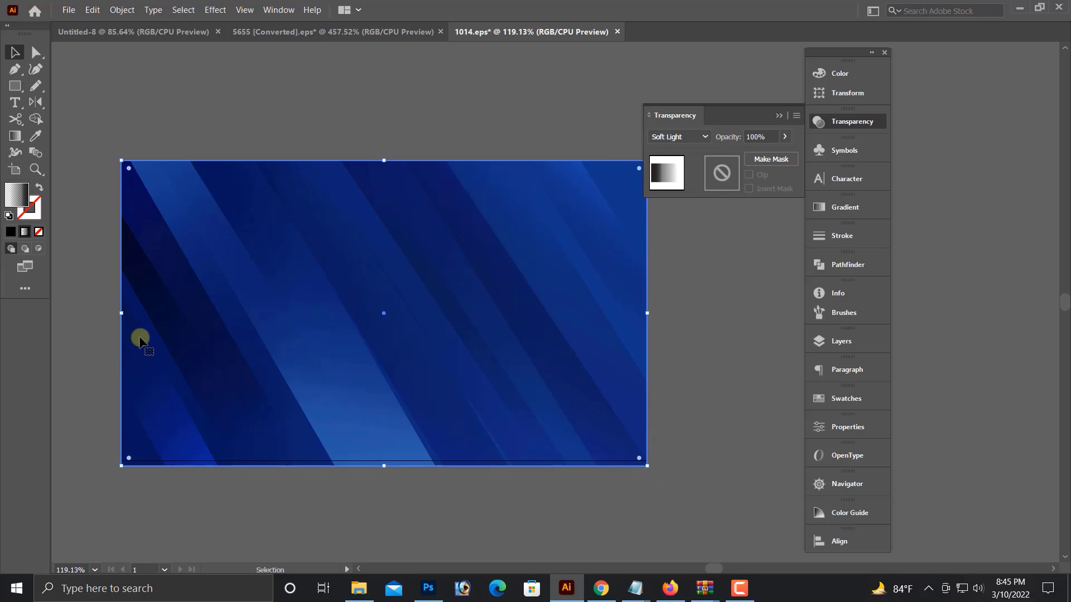
- Hide the Soft Light gradient overlay that covers the background
key("ctrl+shift+a")
key("ctrl+minus")
key("ctrl+minus")
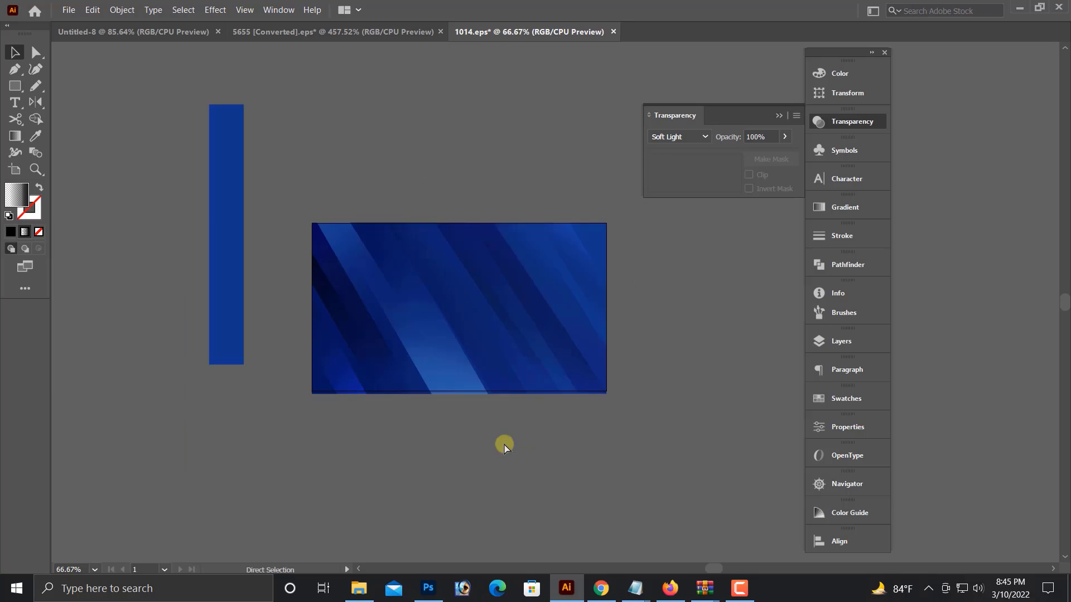
left_click_drag(681, 421, 682, 422)
left_click(639, 444)
key("ctrl+space")
left_click_drag(320, 217, 645, 441)
left_click(408, 333)
key("ctrl+1")
scroll(428, 346, "right", 3)
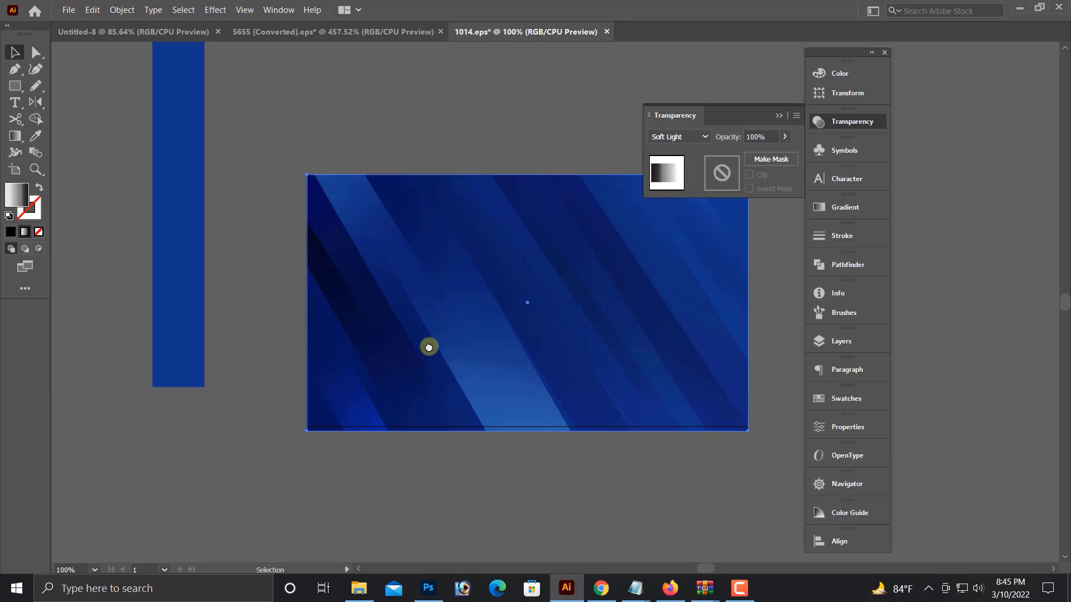
left_click(122, 10)
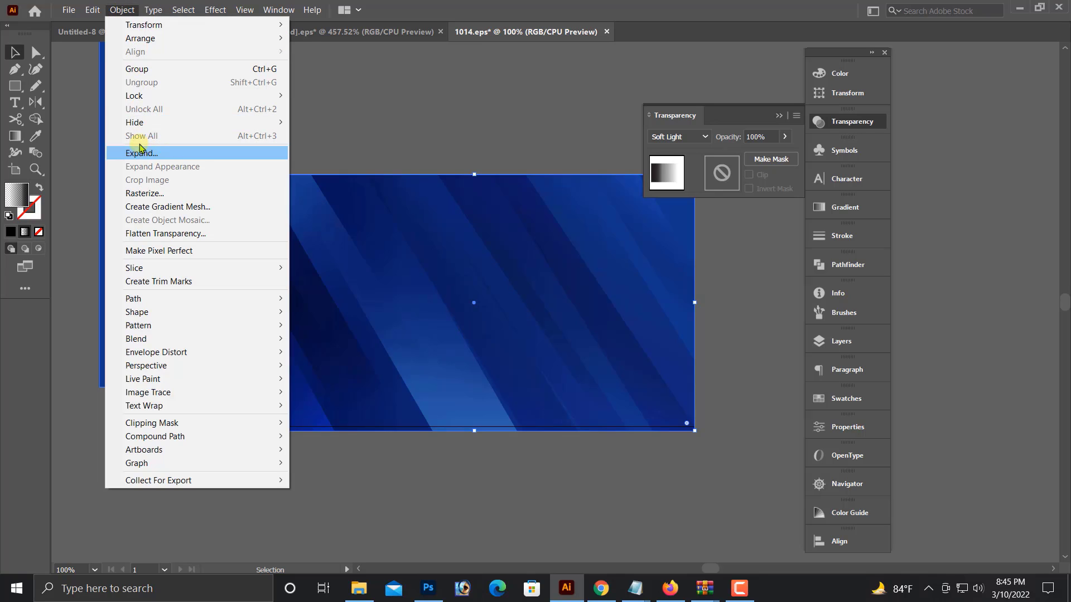
left_click(329, 123)
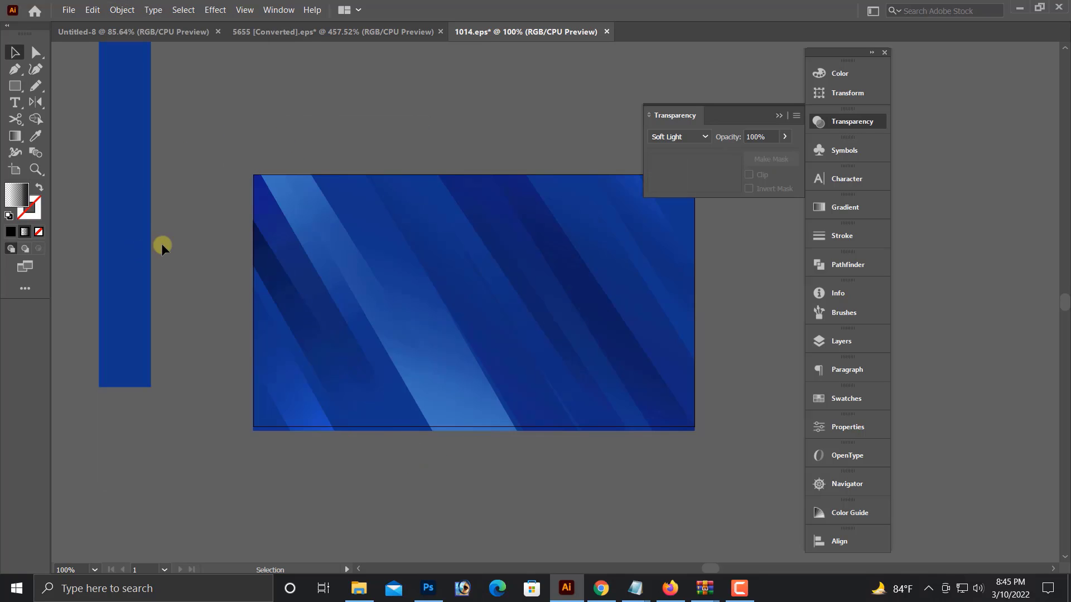
- Select only the dark diagonal strip at the background's left edge inside the clipping group and show its gradient settings
left_click(35, 52)
left_click(281, 287)
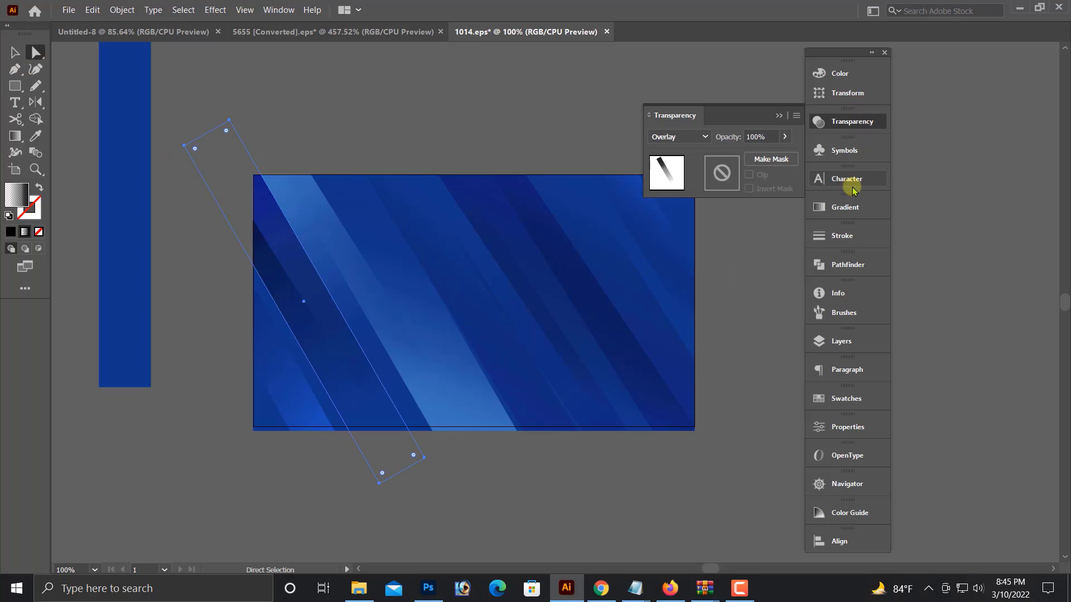
left_click(849, 211)
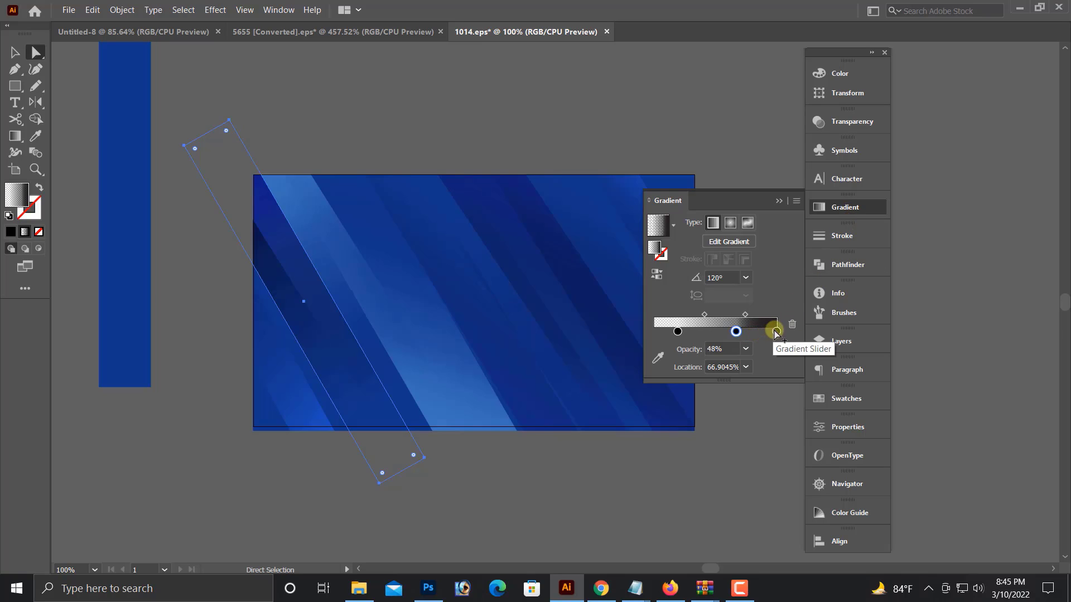
- Try moving the strip's middle gradient stop to the dark end and setting the end stop's opacity to 50%, undoing both
left_click_drag(736, 331, 774, 332)
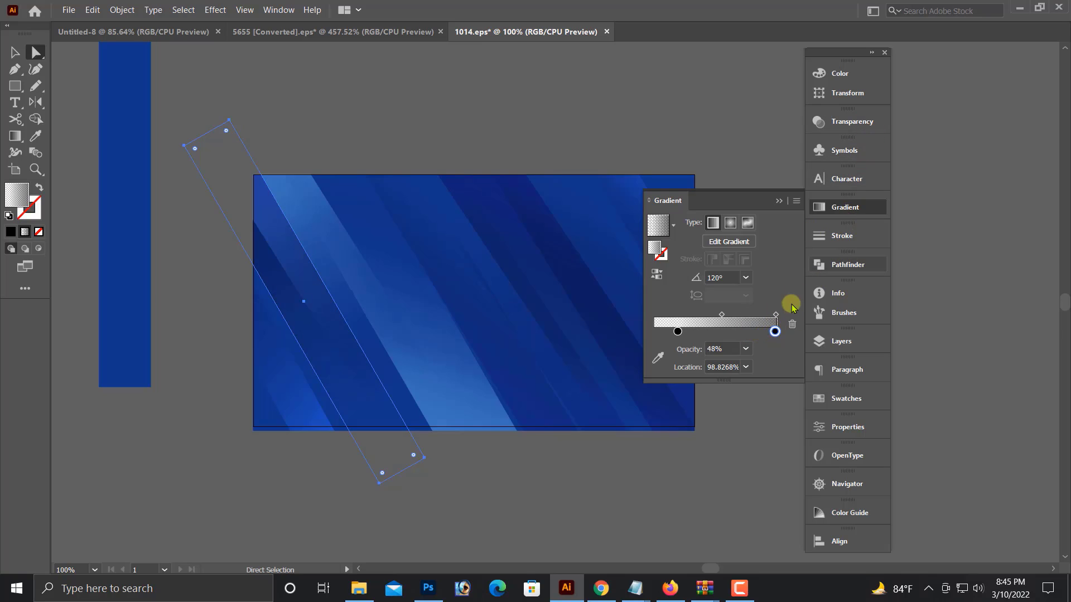
key("ctrl+z")
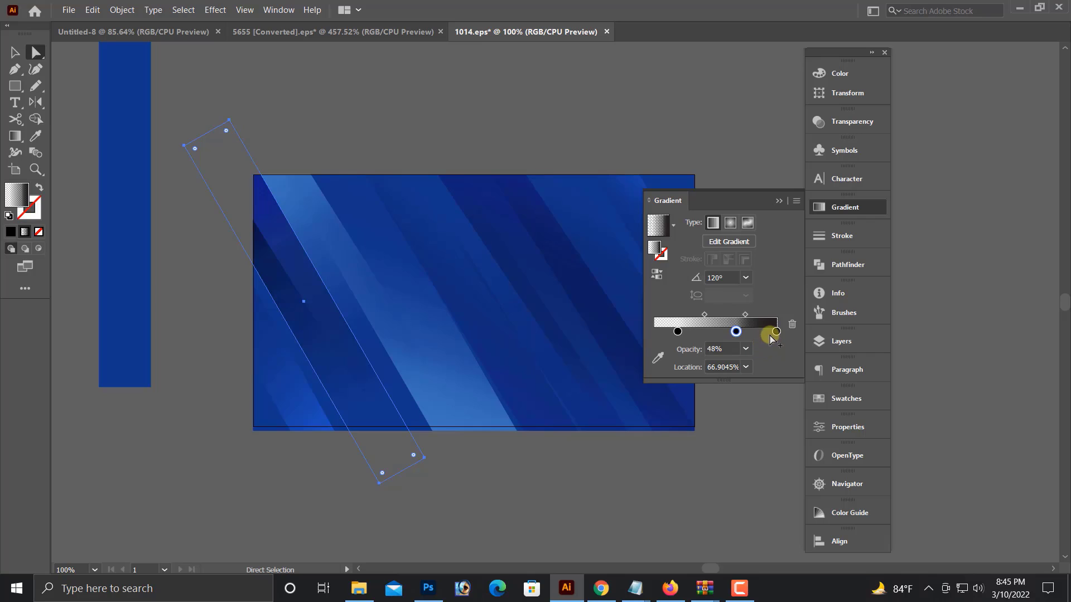
left_click(776, 331)
left_click(725, 348)
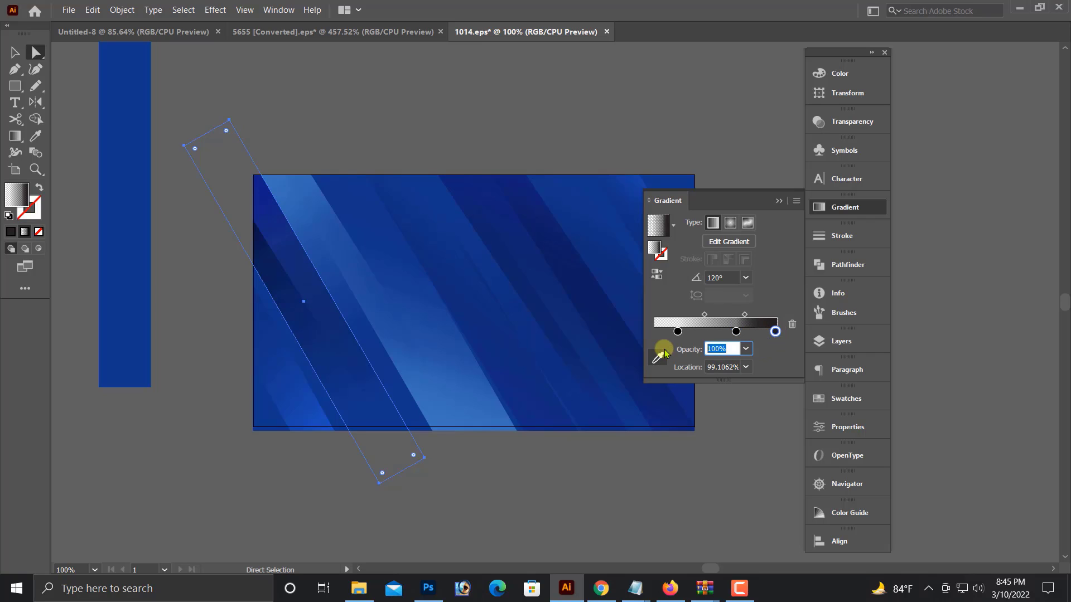
type("50")
key("Return")
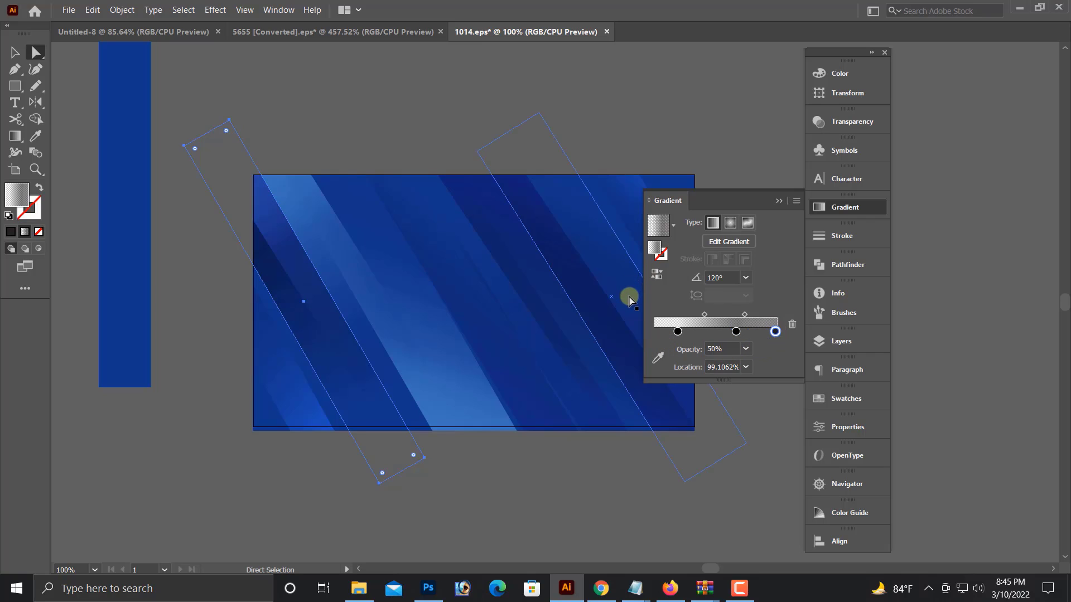
key("ctrl+z")
- Shift the strip's middle gradient stop toward the transparent end and recolour the dark end stop to CMYK 0, 0, 0, 61
mouse_move(736, 331)
left_mouse_down()
mouse_move(719, 331)
mouse_move(740, 315)
left_mouse_up()
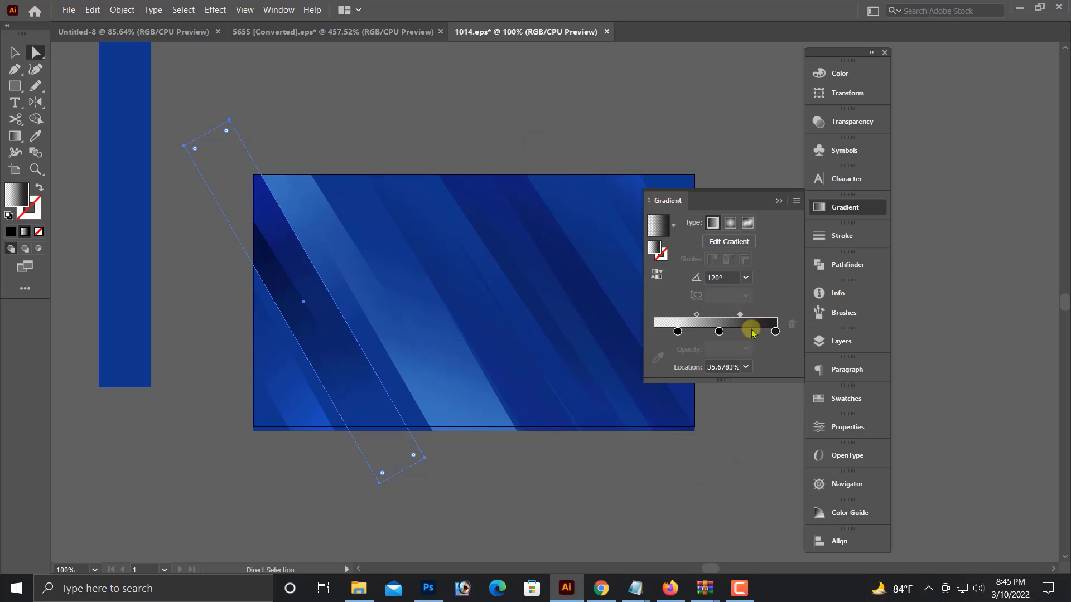
left_click(774, 332)
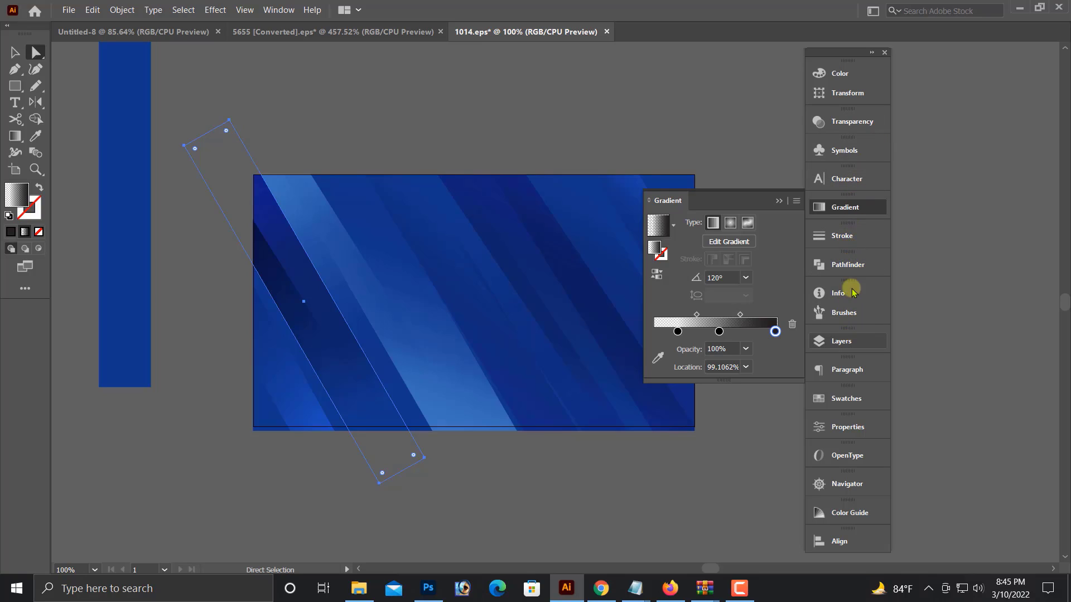
left_click(833, 73)
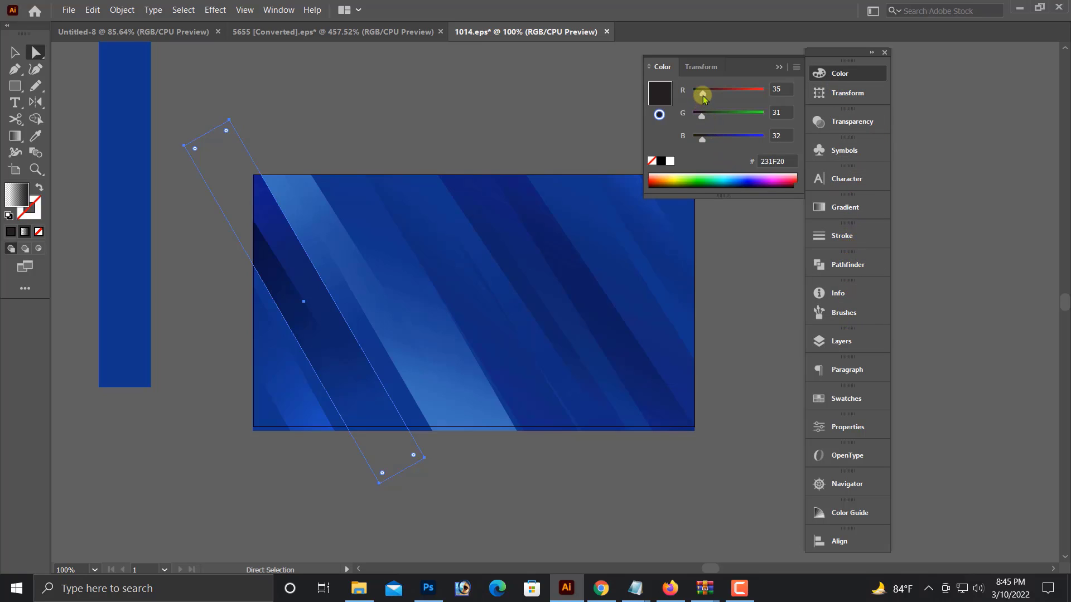
mouse_move(703, 97)
left_mouse_down()
mouse_move(691, 98)
mouse_move(692, 114)
left_mouse_up()
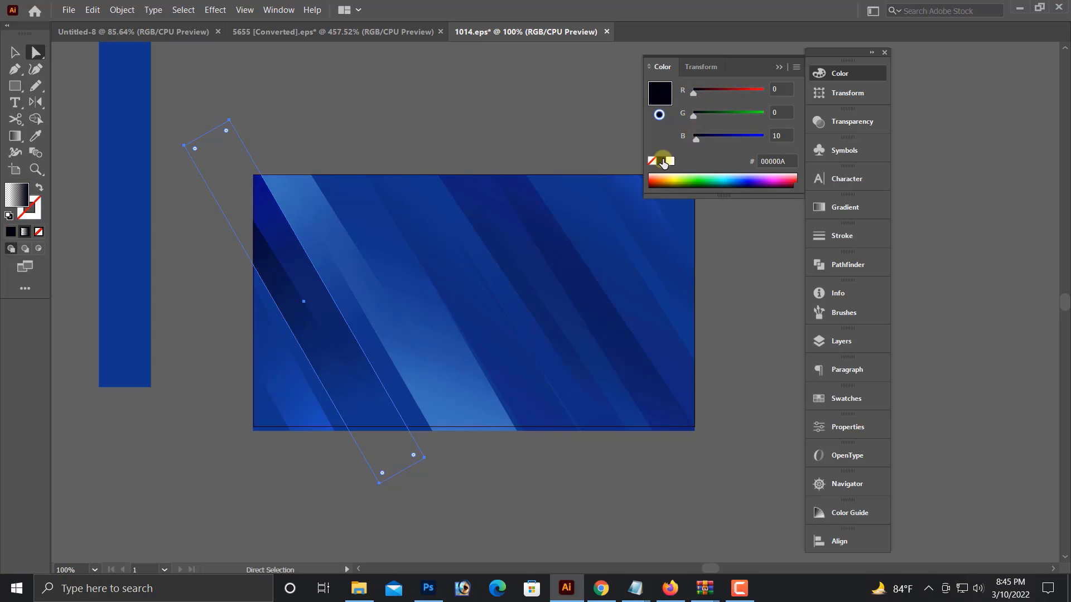
left_click(796, 68)
left_click(835, 130)
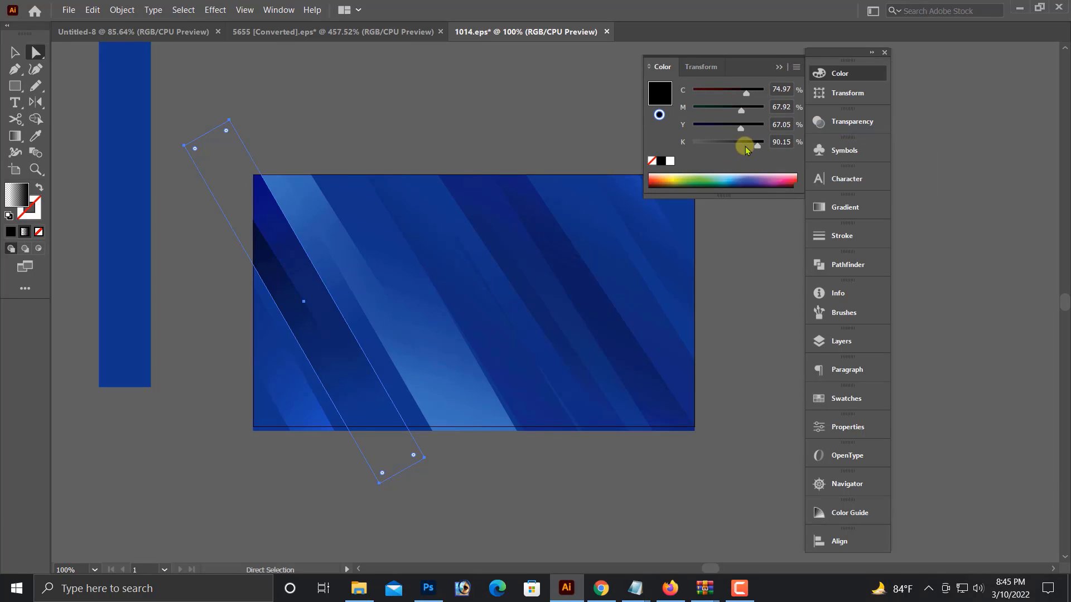
left_click_drag(727, 96, 734, 150)
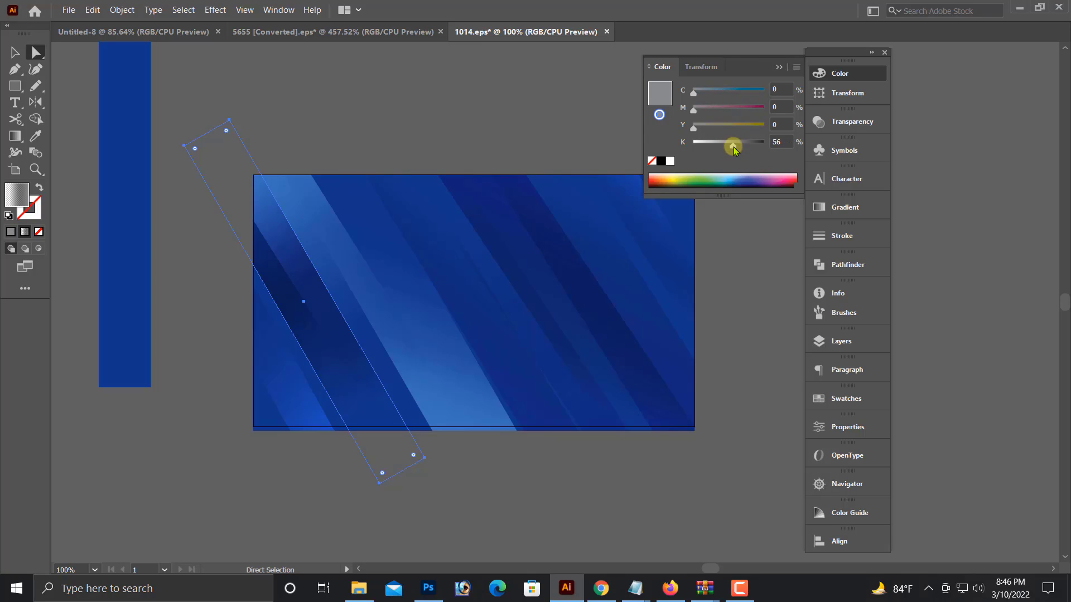
left_click(15, 52)
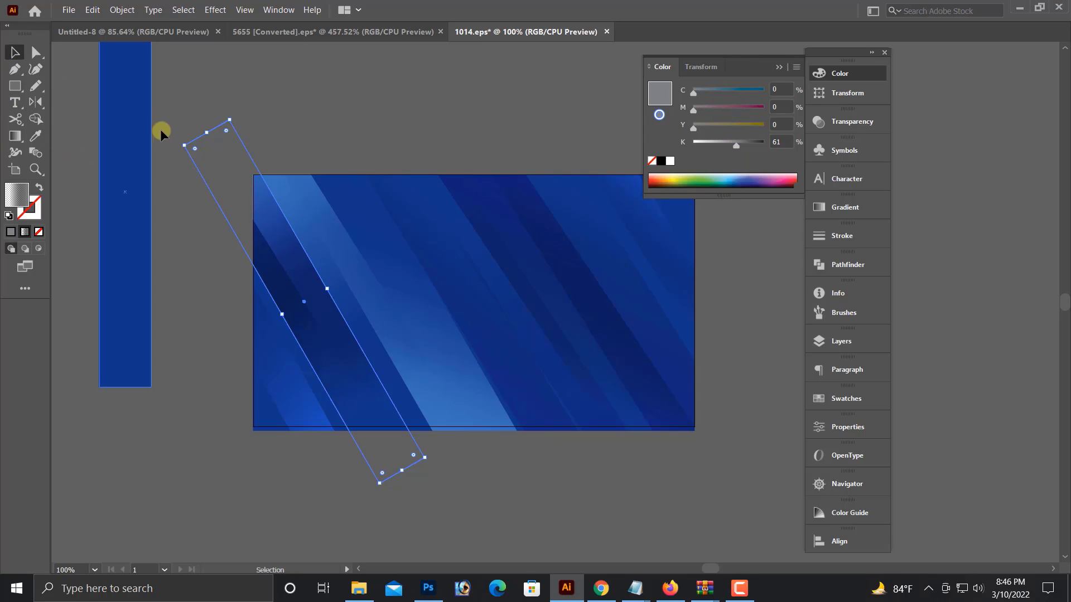
left_click(748, 432)
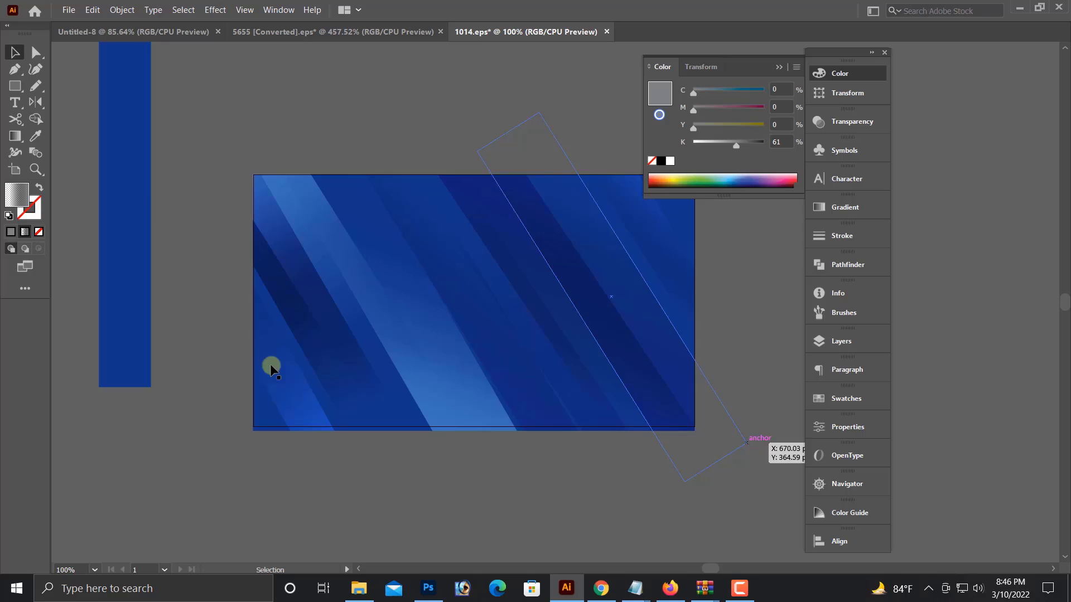
- Reselect the dark diagonal strip at the left edge and set its overall opacity to 50%
left_click(34, 55)
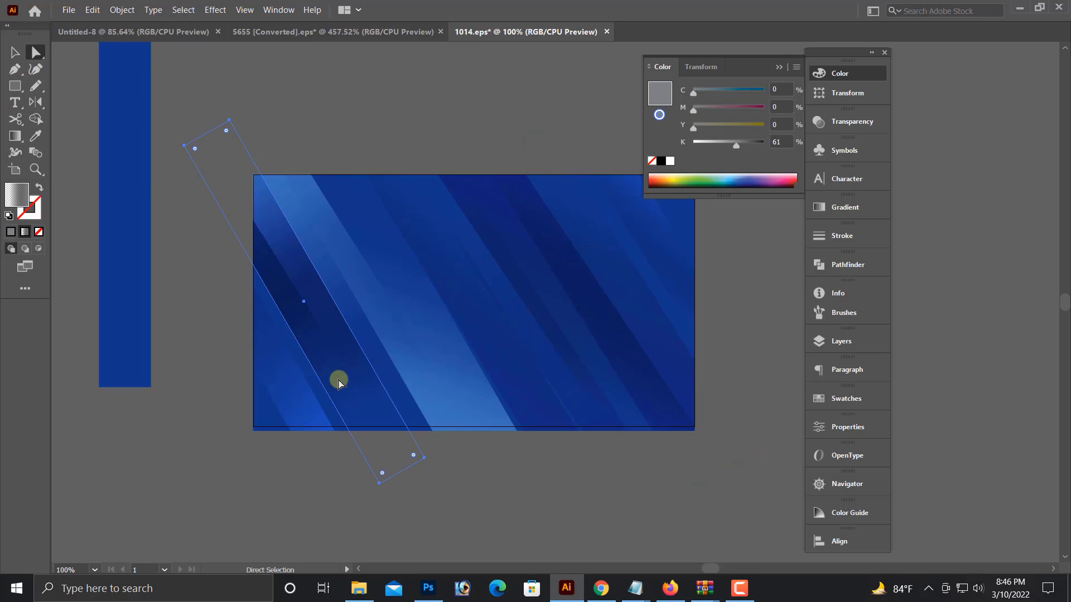
left_click(342, 385)
left_click(316, 358)
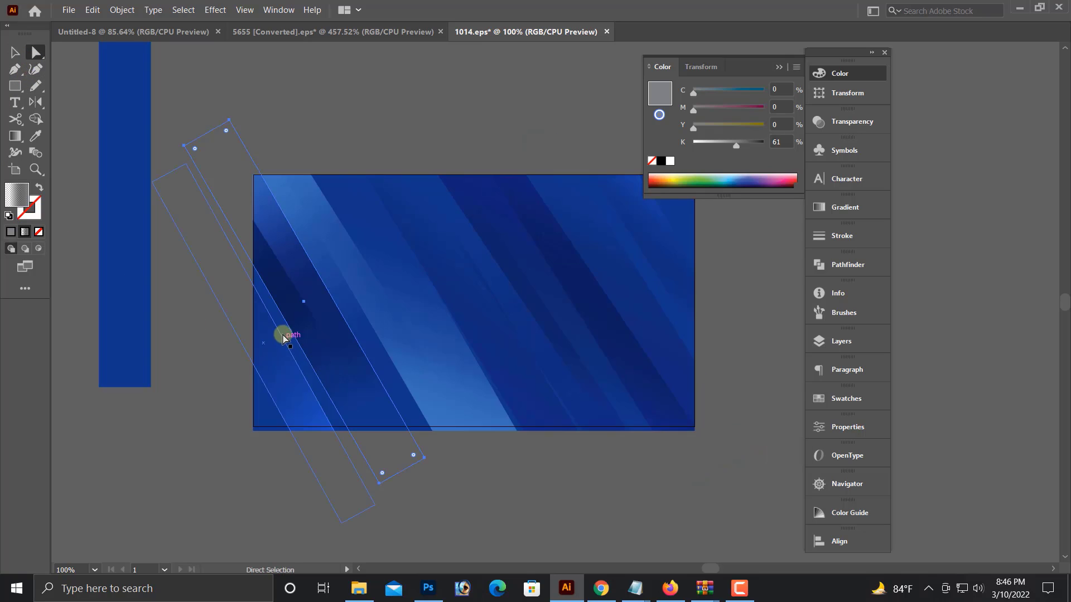
left_click(852, 121)
left_click_drag(716, 128, 675, 123)
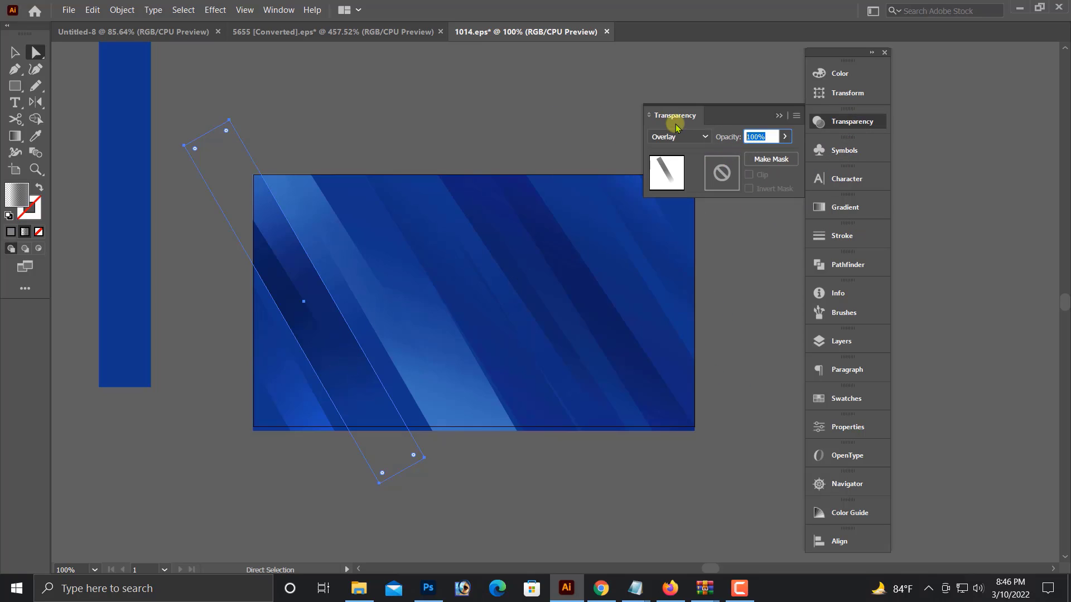
key("Return")
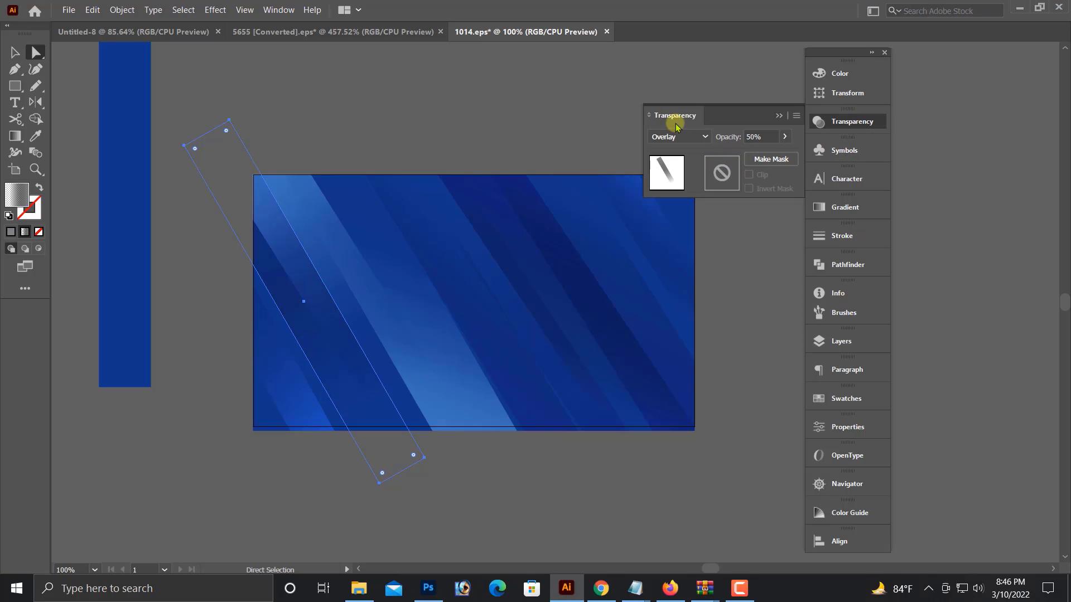
- Show all hidden objects to restore the Soft Light gradient overlay, and collapse the transparency settings
left_click(14, 52)
left_click(276, 129)
left_click(105, 48)
left_click(119, 10)
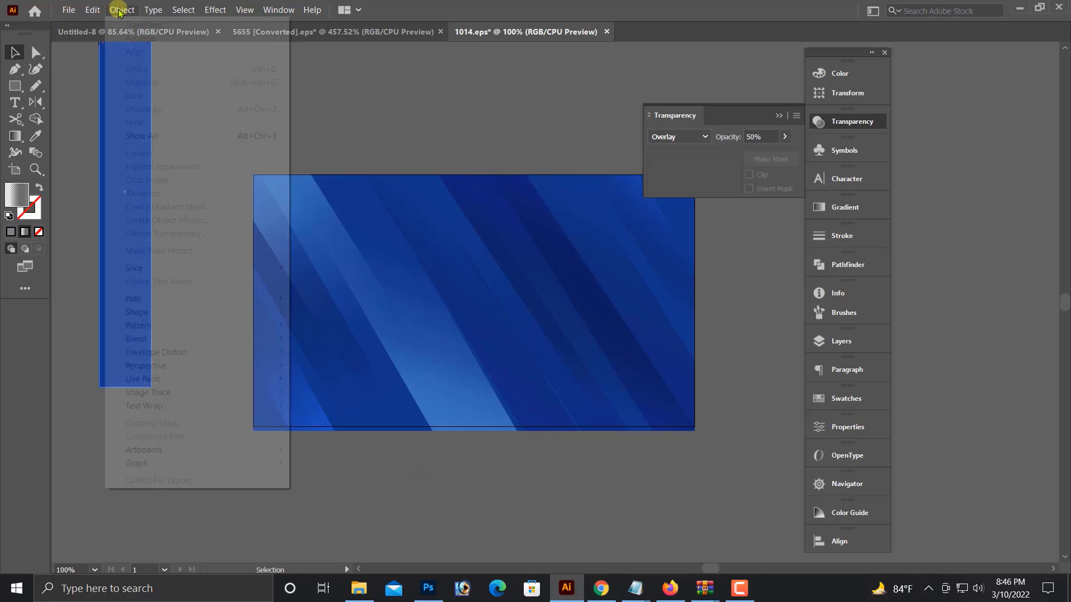
left_click(139, 135)
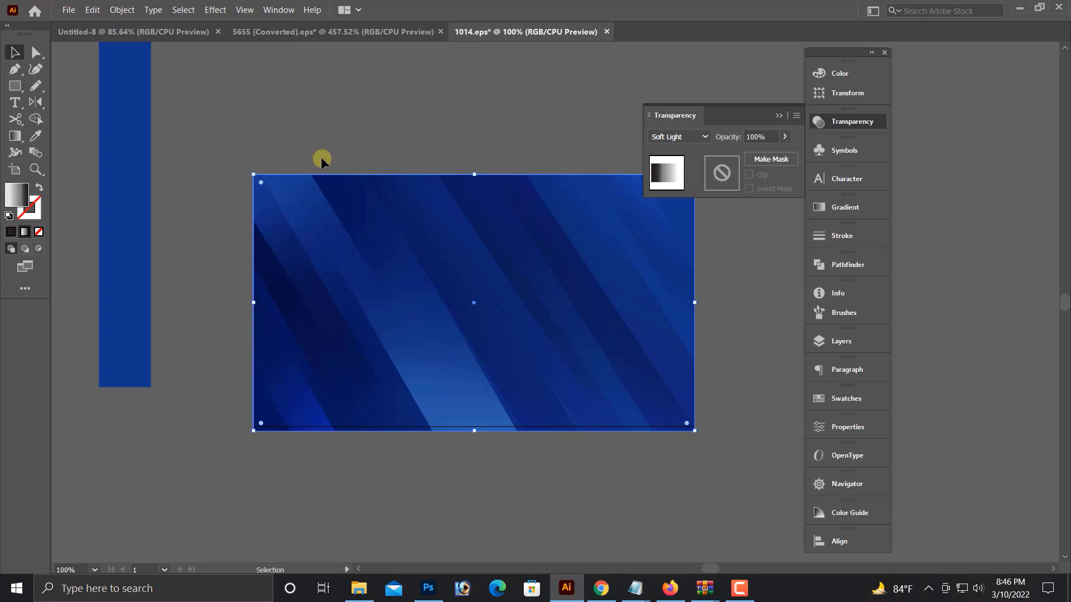
left_click(321, 159)
left_click_drag(641, 144, 571, 165)
key("alt+space")
left_click(779, 115)
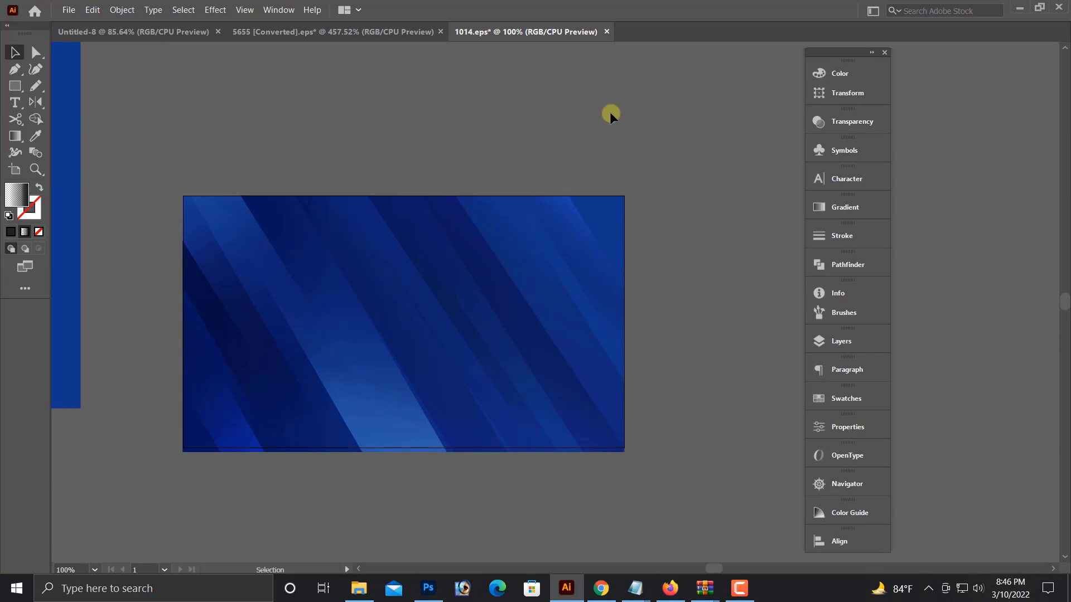
- Try moving the gradient overlay upward off the background, and undo the move
left_click(525, 401)
left_click_drag(513, 414, 524, 312)
key("ctrl+shift+a")
key("ctrl+z")
left_click(232, 152)
- Examine the finished blue background's strips and shading at a larger size
key("ctrl+space")
left_click_drag(142, 180, 762, 464)
left_click_drag(698, 432, 655, 452)
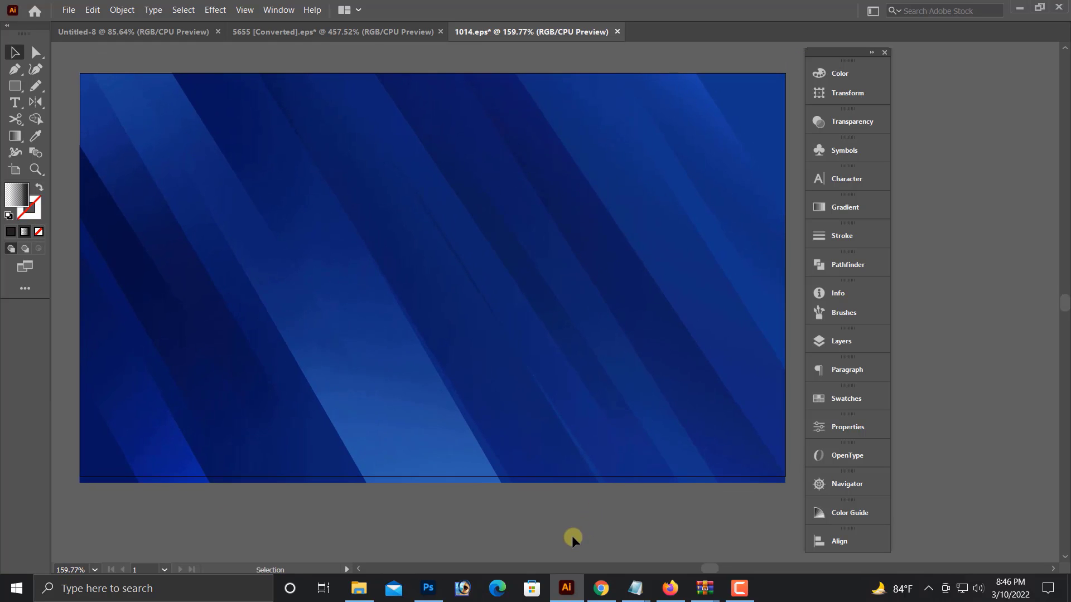
key("ctrl+shift+h")
key("ctrl+shift+h")
key("ctrl+1")
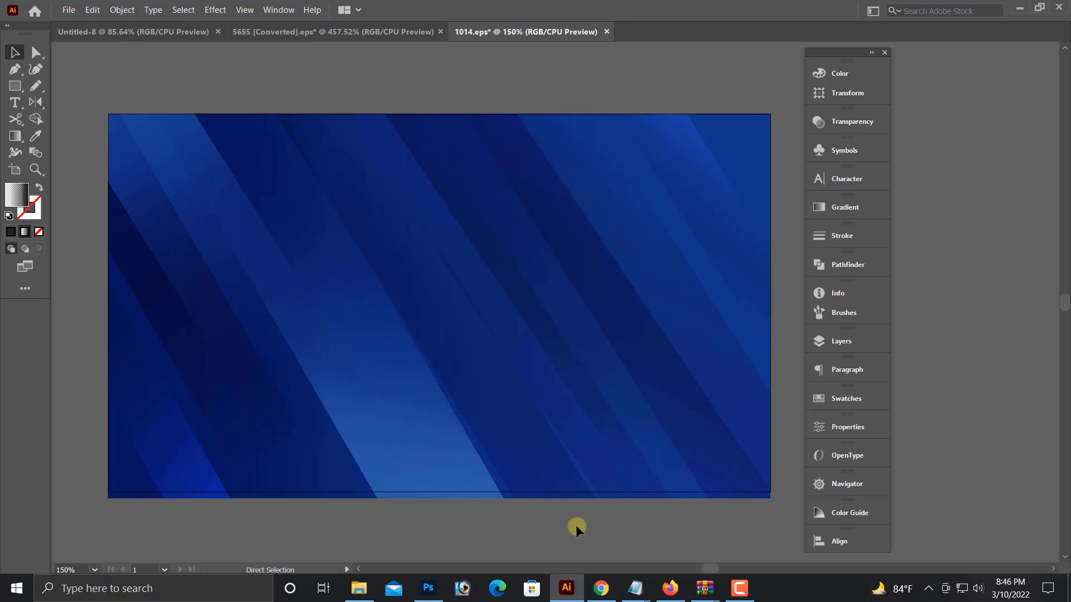